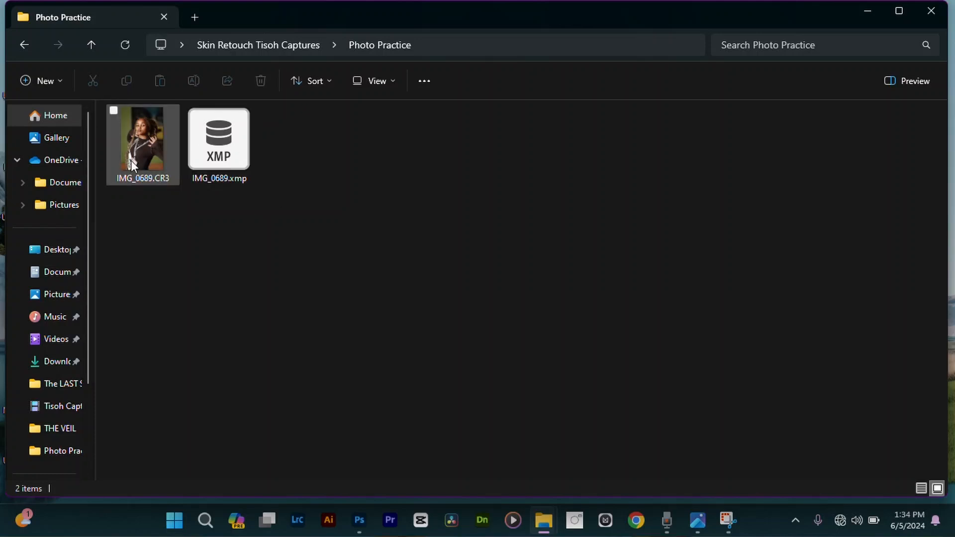
Put away the Photo Practice folder window and switch to Photoshop.
mouse_move(130, 160)
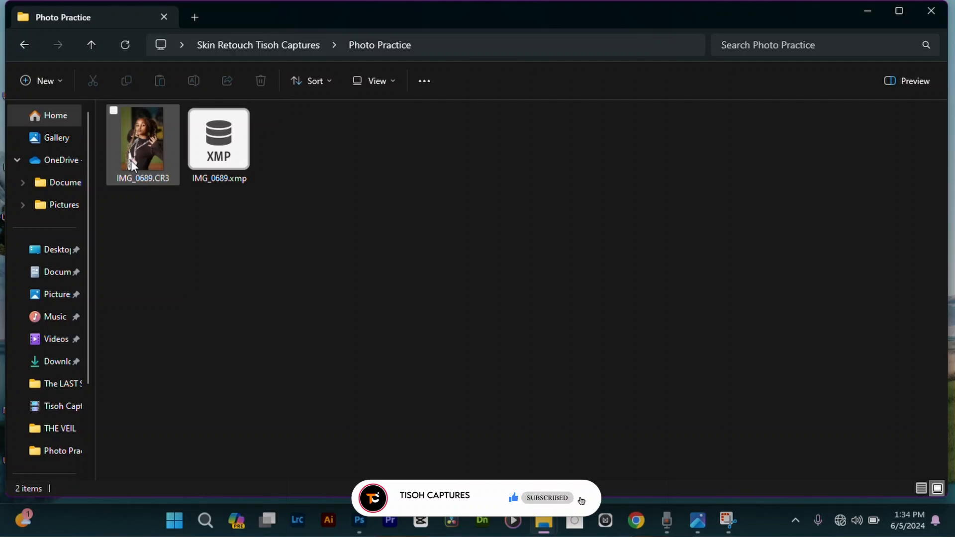
left_click(219, 144)
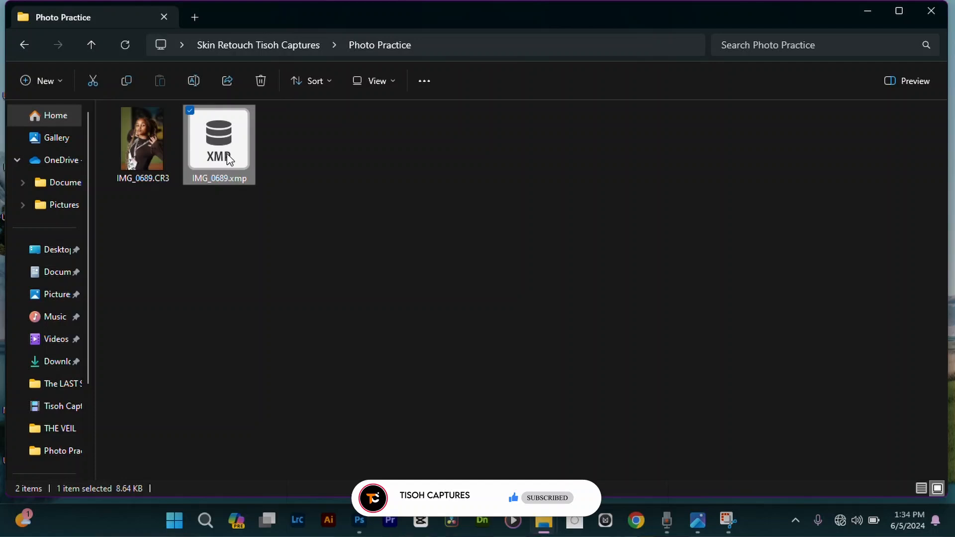
left_click(870, 9)
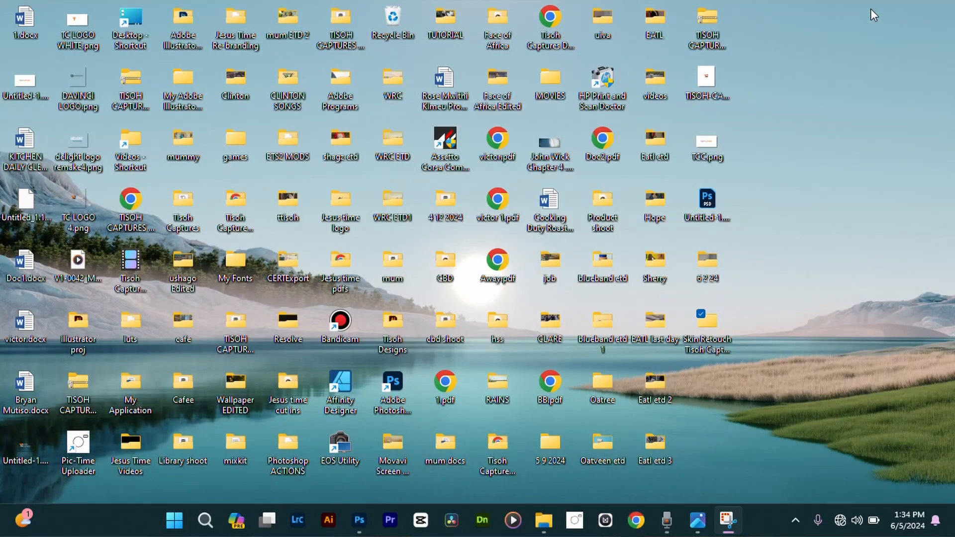
left_click(359, 520)
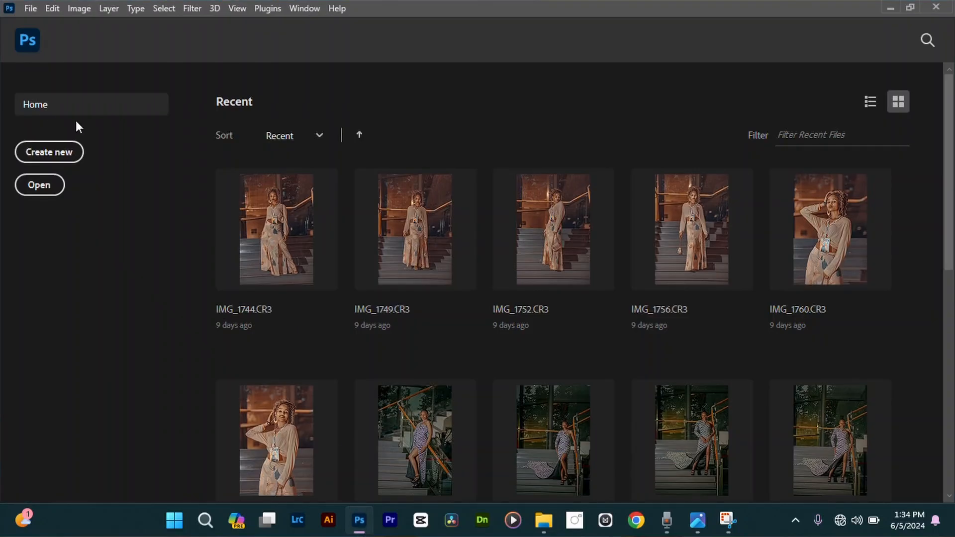
Open the raw photo IMG_0689.CR3 from the Photo Practice folder.
left_click(30, 8)
left_click(40, 47)
left_click(30, 9)
left_click(43, 34)
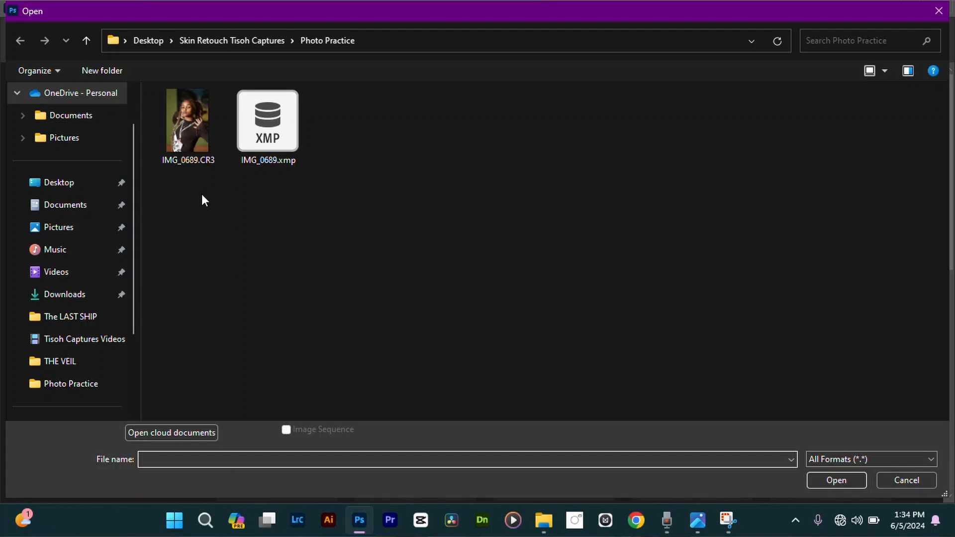
left_click(90, 38)
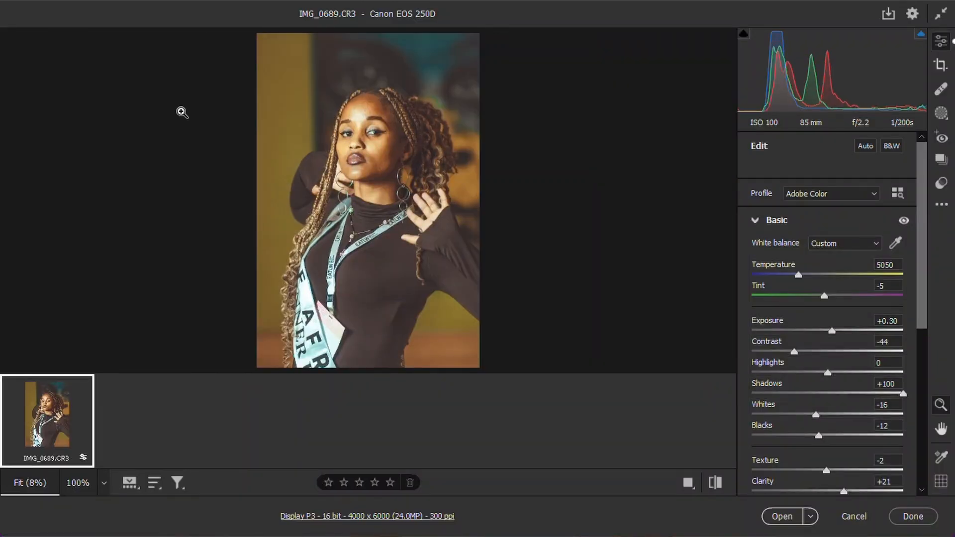
Examine the facial skin at 100% in the Camera Raw preview and return to the full view.
scroll(382, 101, "up", 2)
scroll(380, 253, "down", 3)
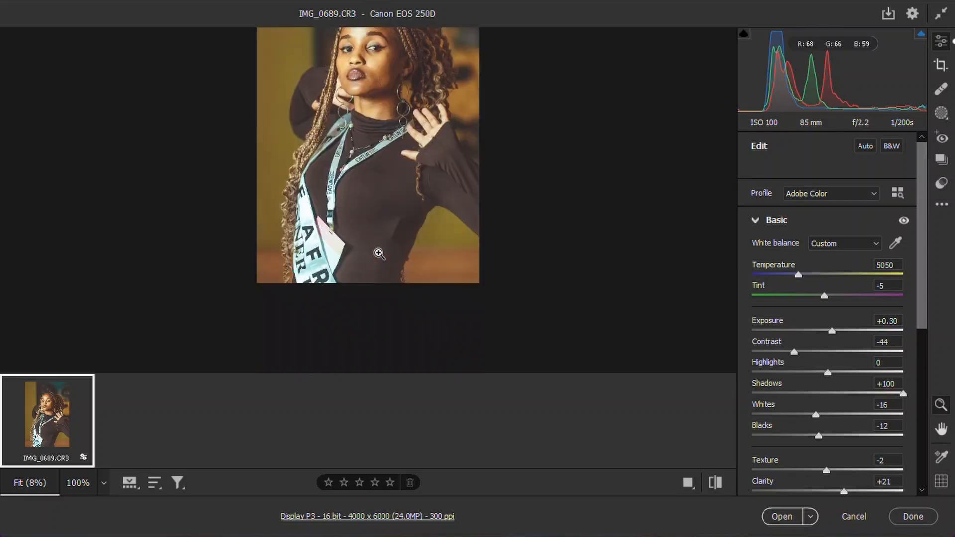
scroll(373, 38, "up", 1)
left_click(363, 134)
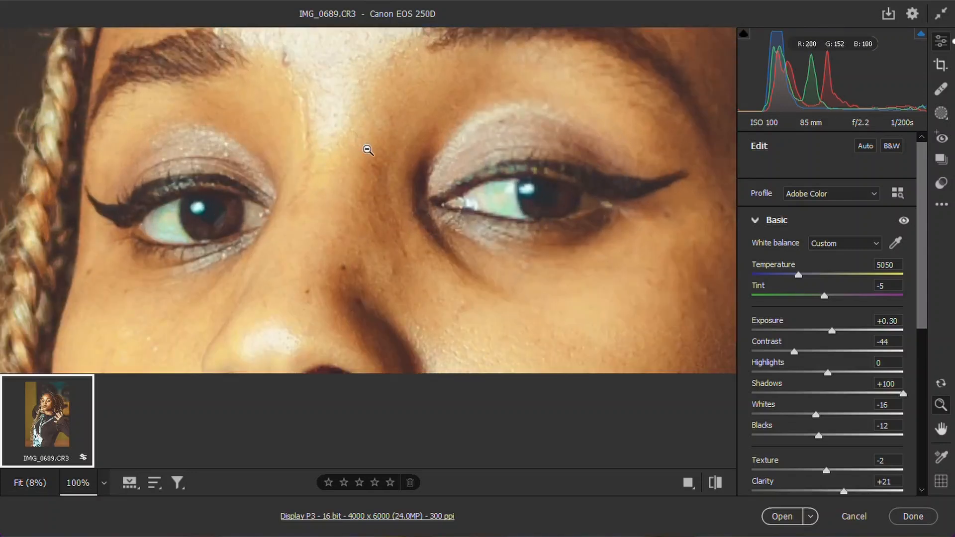
left_click(368, 149)
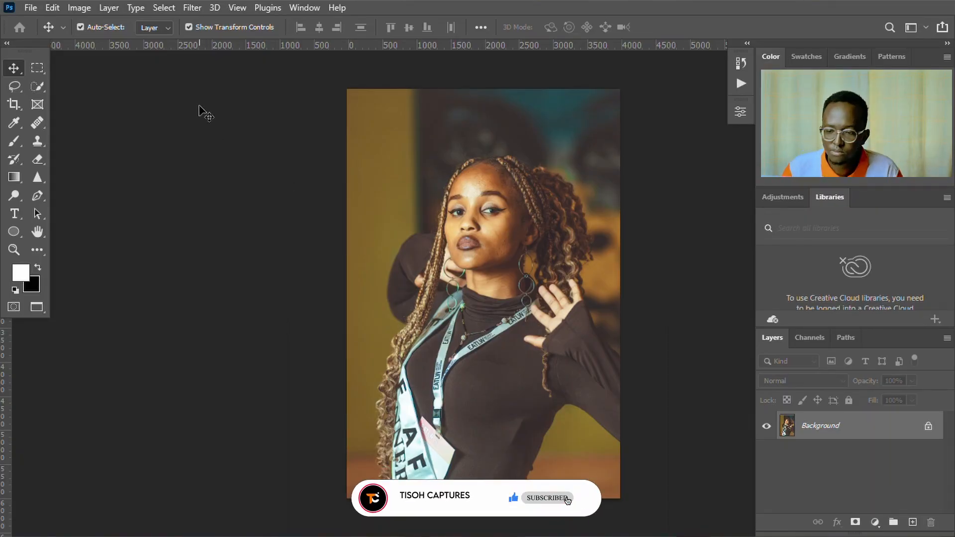
Inspect the woman's face up close for skin blemishes and fit the whole photo on screen again.
left_click(11, 249)
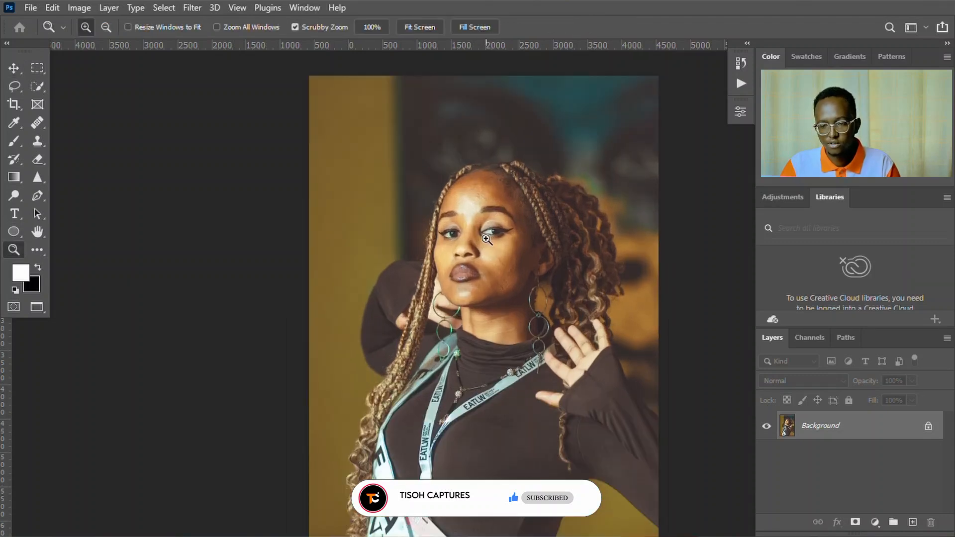
left_click(486, 240)
right_click(523, 184)
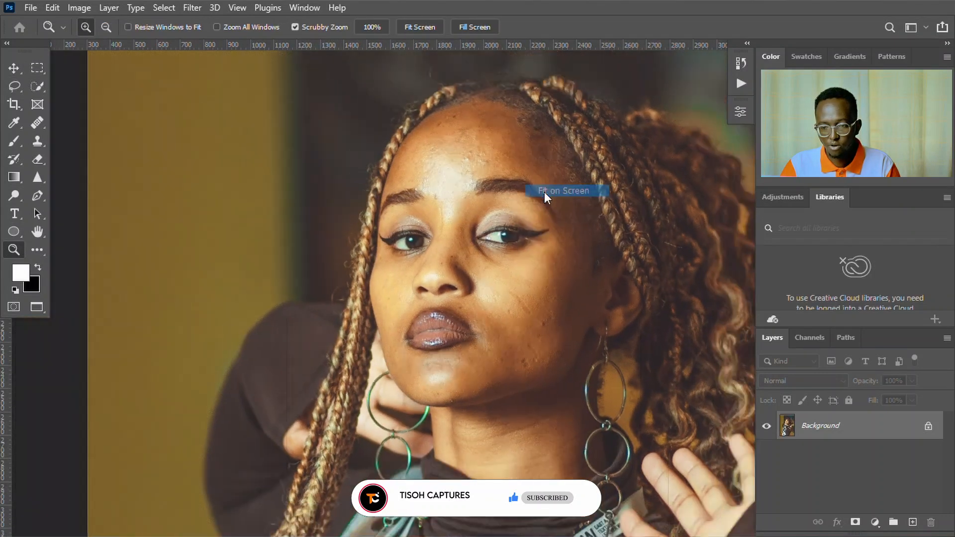
left_click(545, 193)
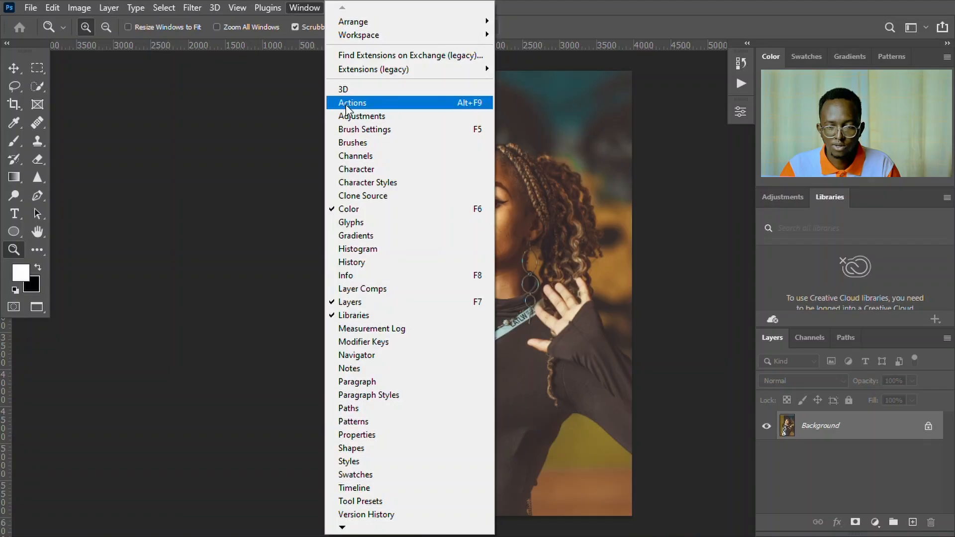
Display the Actions panel in the workspace.
left_click(346, 105)
left_click(301, 8)
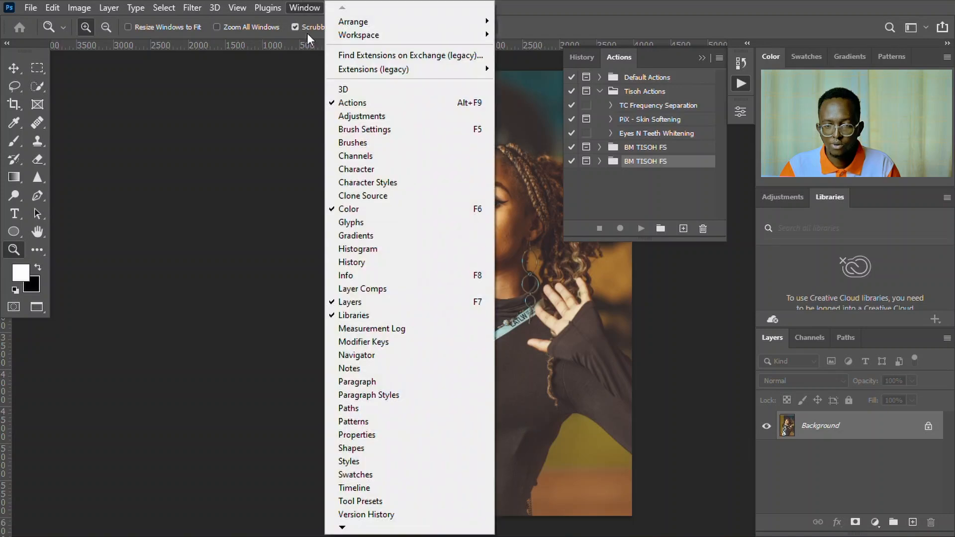
left_click(347, 102)
left_click(305, 8)
left_click(350, 102)
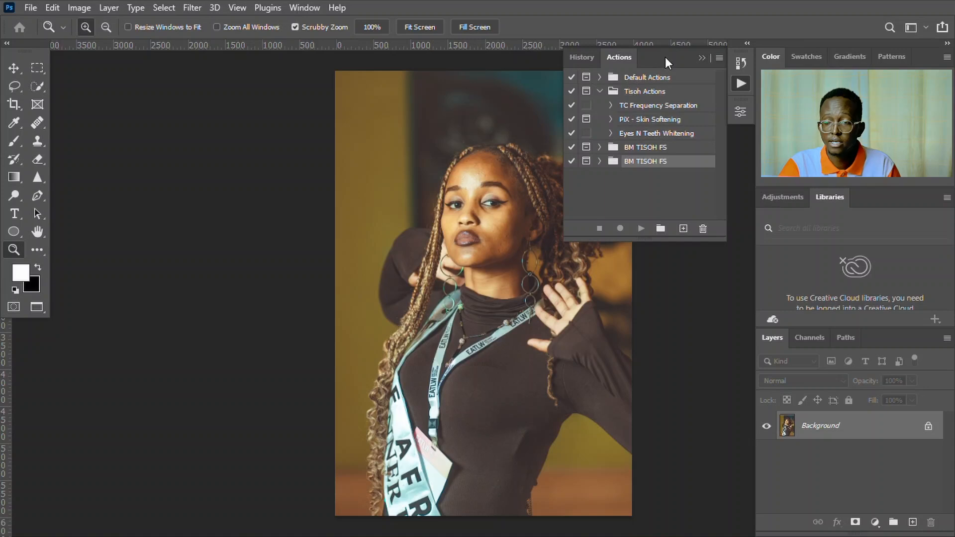
Load the action set BM TISOH FS.atn from the Actions folder in Skin Retouch Tisoh Captures.
left_click(718, 59)
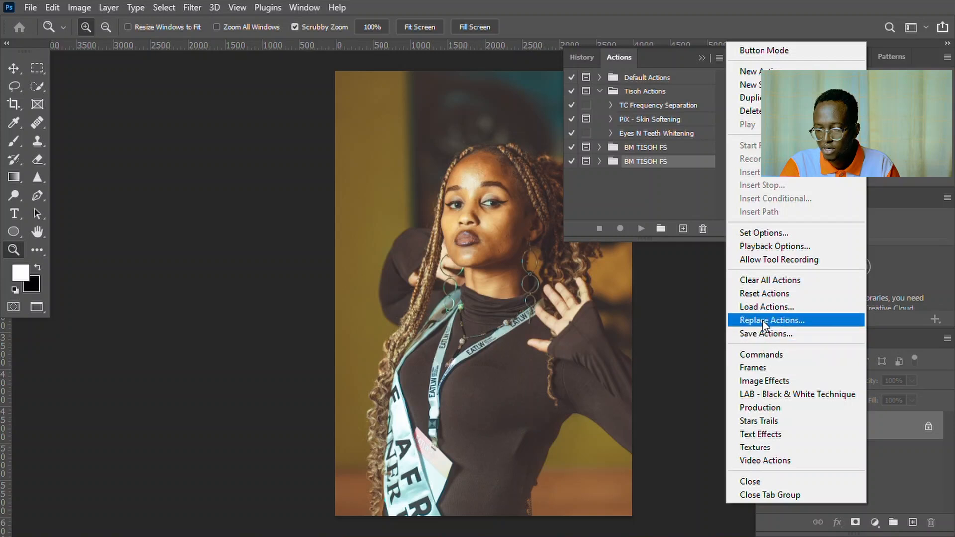
left_click(763, 306)
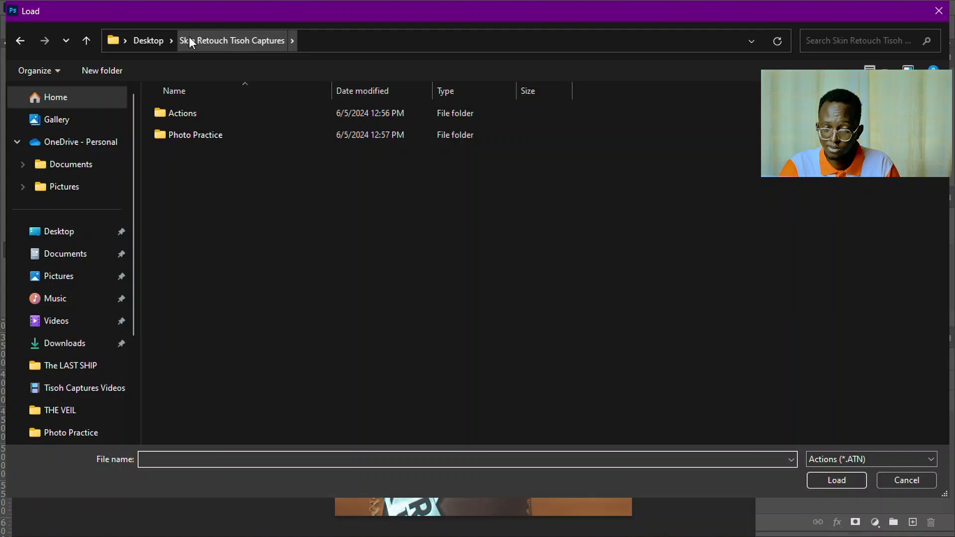
double_click(178, 110)
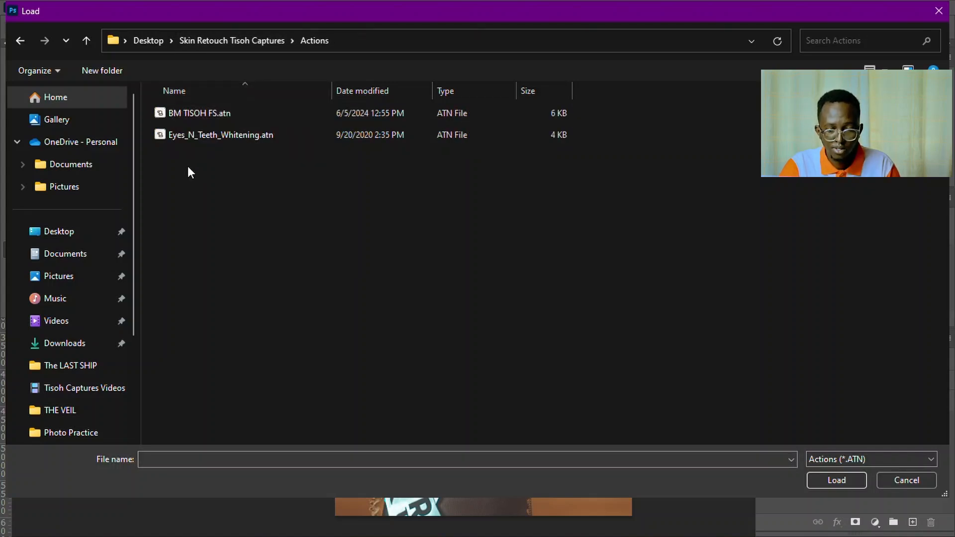
left_click(184, 112)
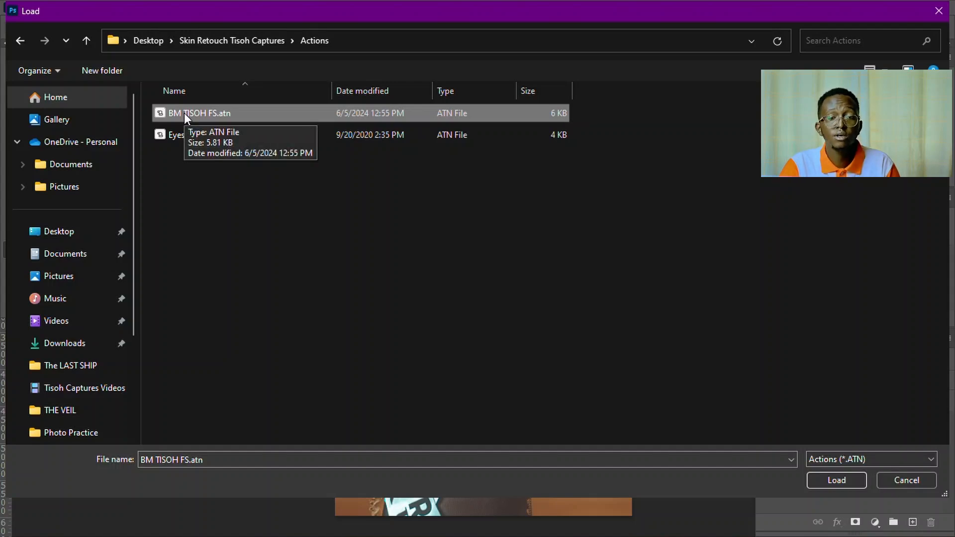
double_click(184, 112)
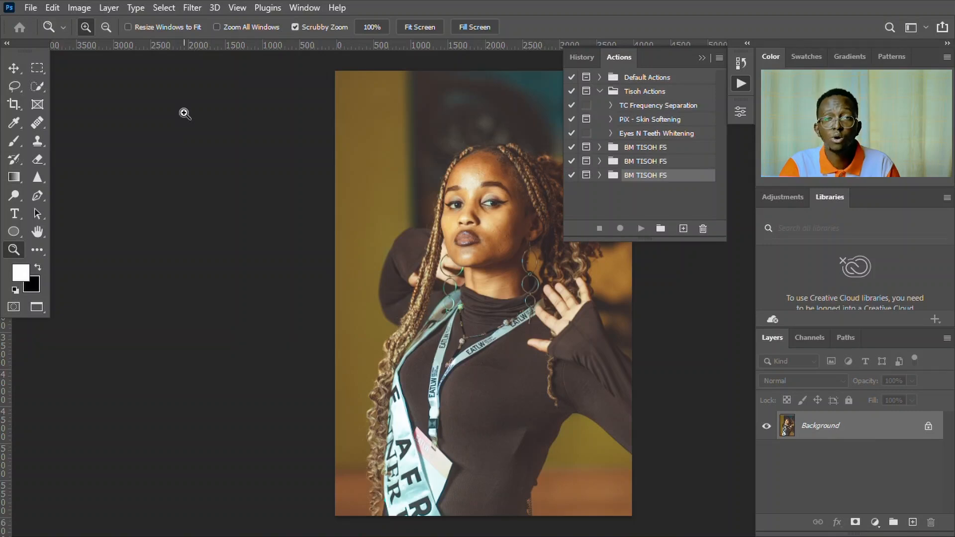
Load the action file Eyes_N_Teeth_Whitening.atn from the same Actions folder.
left_click(719, 58)
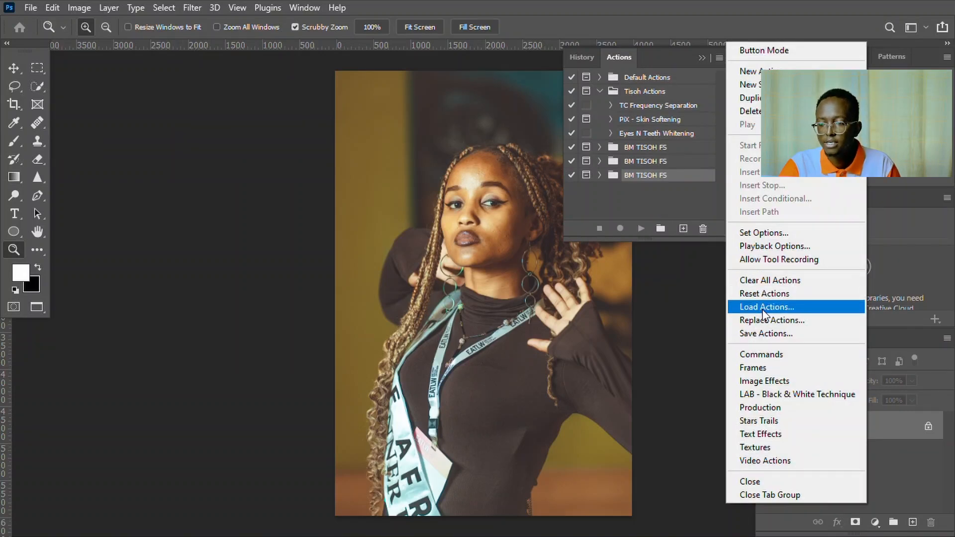
left_click(767, 306)
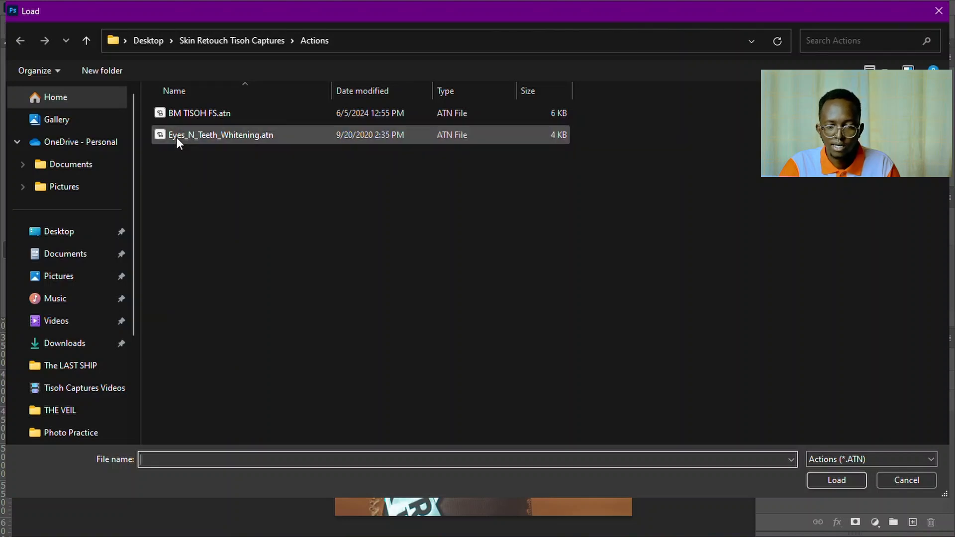
double_click(177, 138)
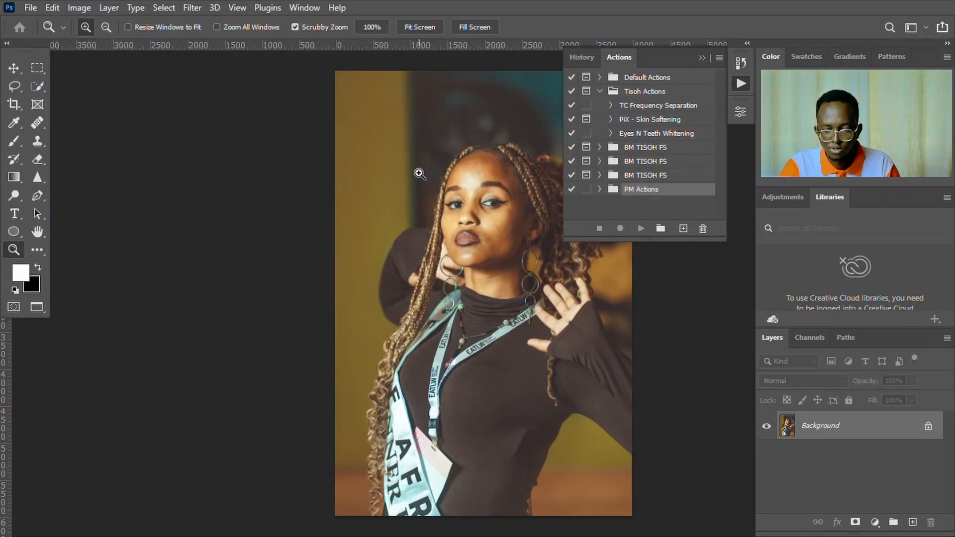
Delete the PM Actions set and the duplicate BM TISOH FS sets, keeping a single BM TISOH FS set.
left_click(703, 228)
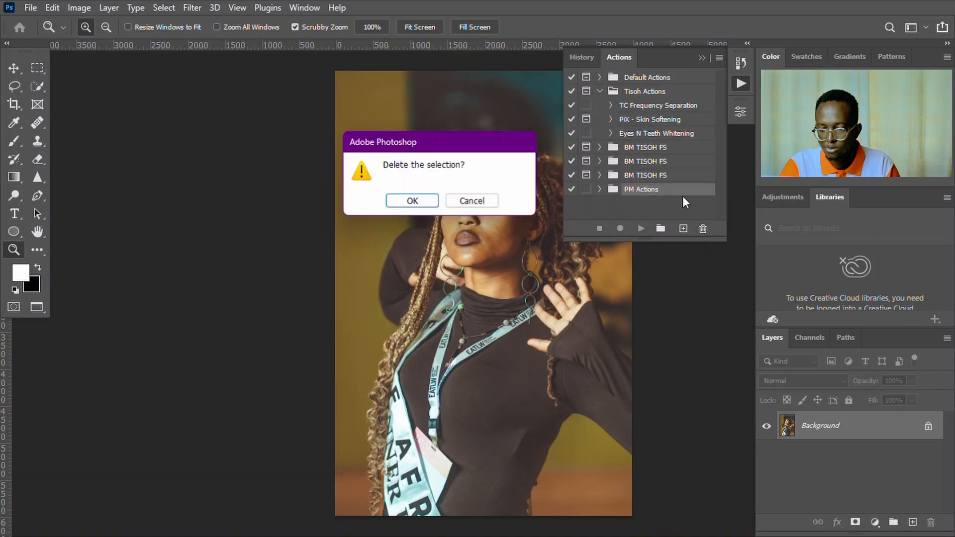
left_click(402, 203)
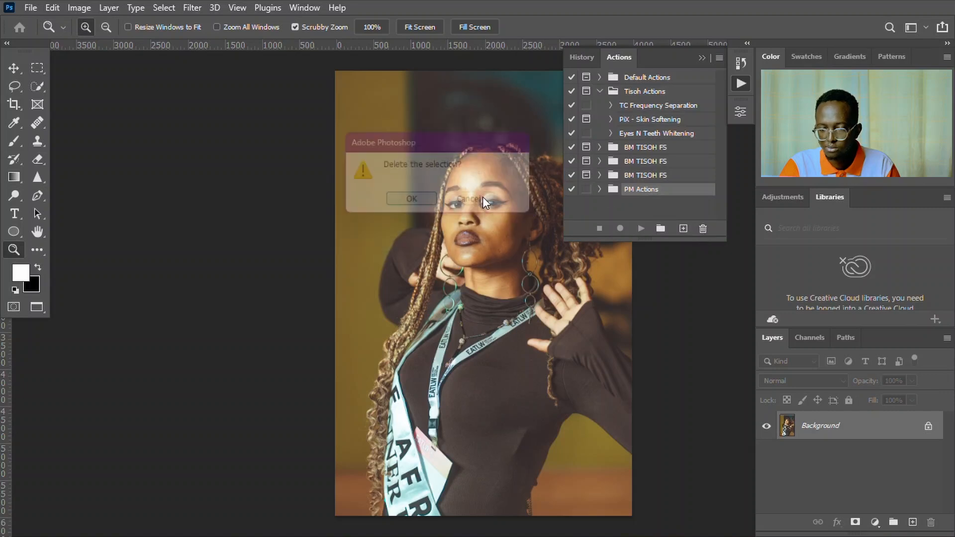
left_click(703, 229)
left_click(405, 201)
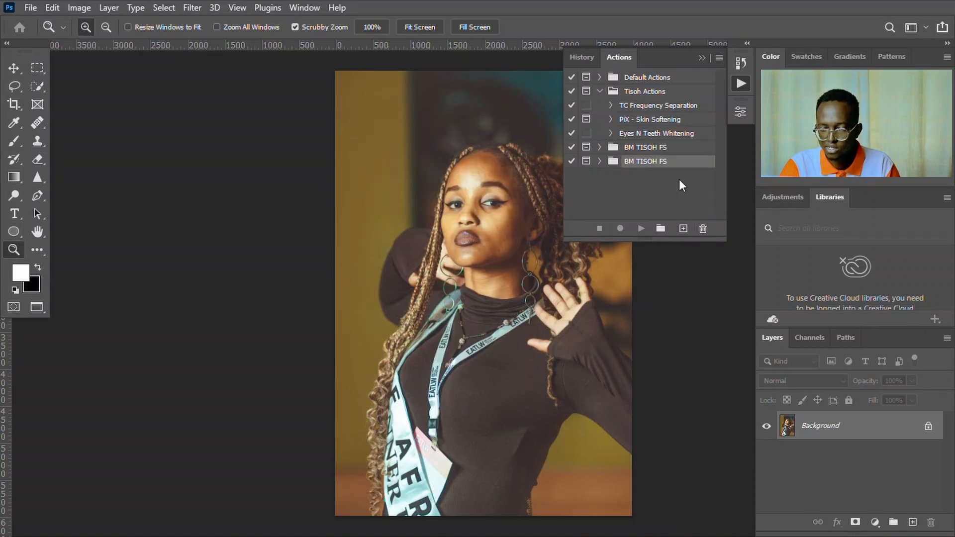
left_click(703, 228)
left_click(432, 202)
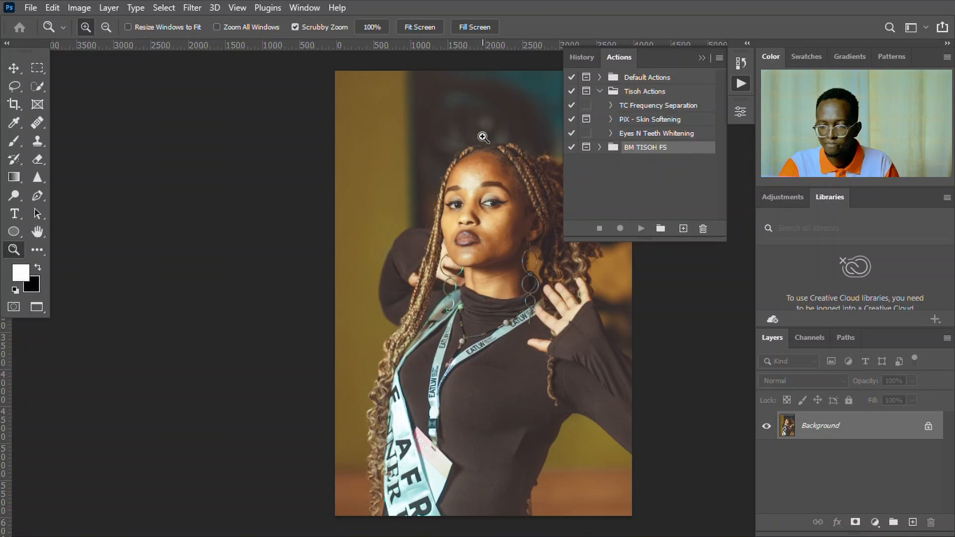
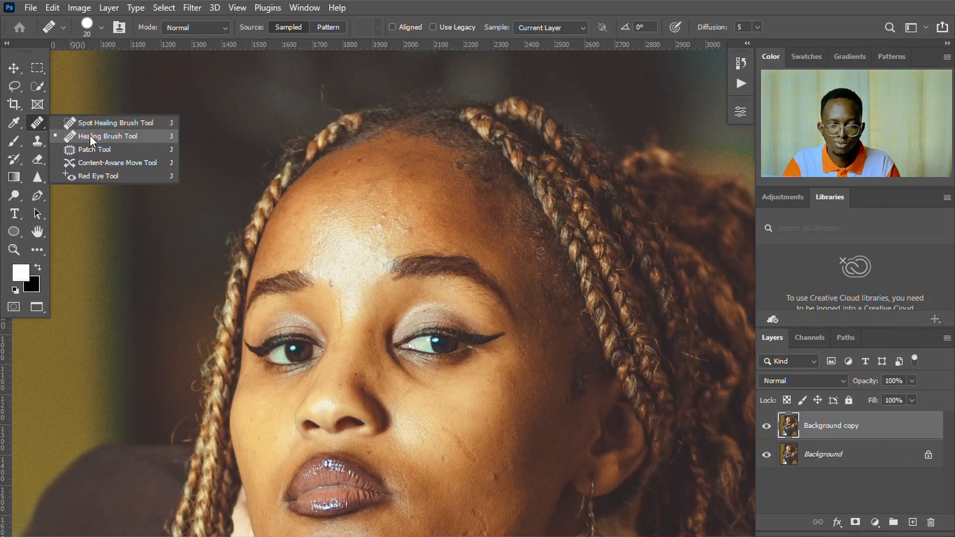
Heal the dark spot on the upper forehead with the Healing Brush at size 40 on the Background copy layer.
left_click(88, 137)
scroll(353, 194, "up", 2)
scroll(353, 194, "up", 1)
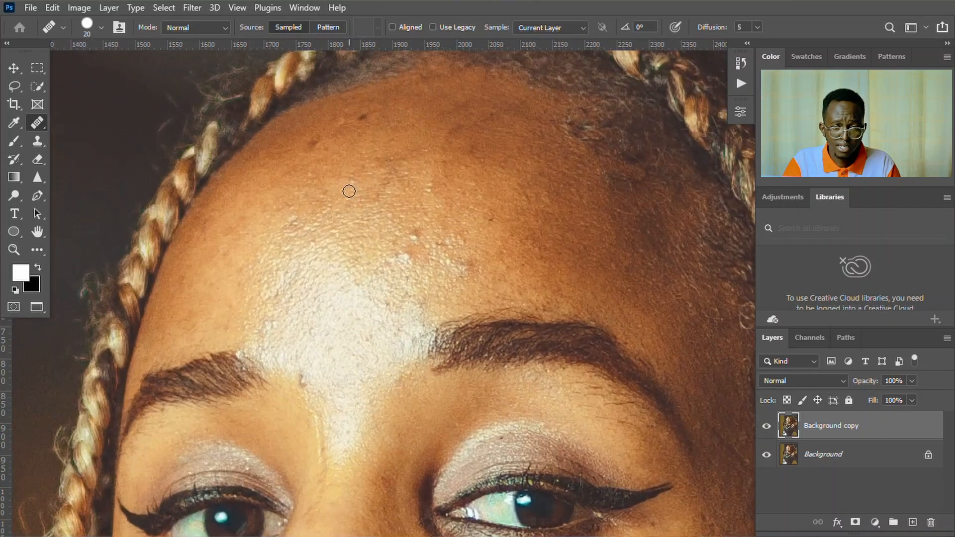
key("bracketright")
key("bracketright")
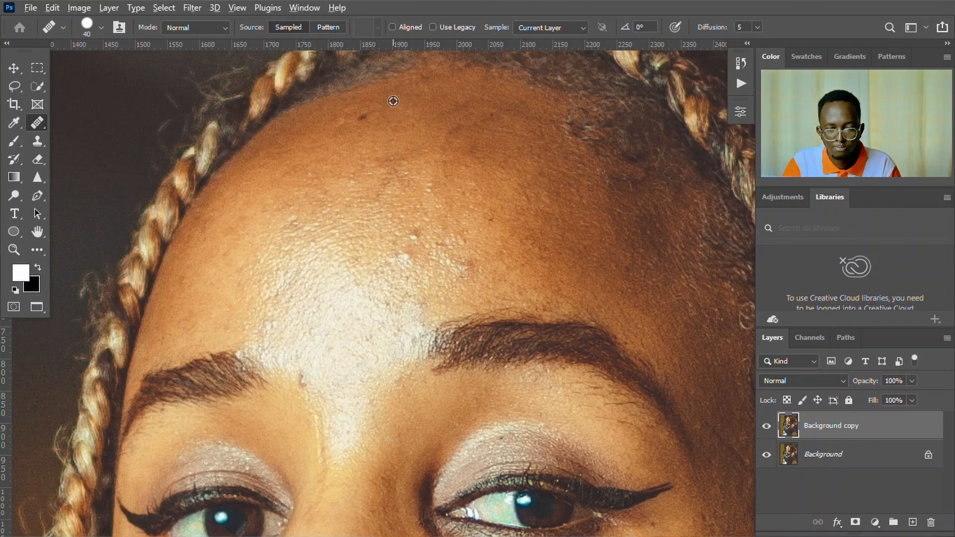
left_click(363, 118)
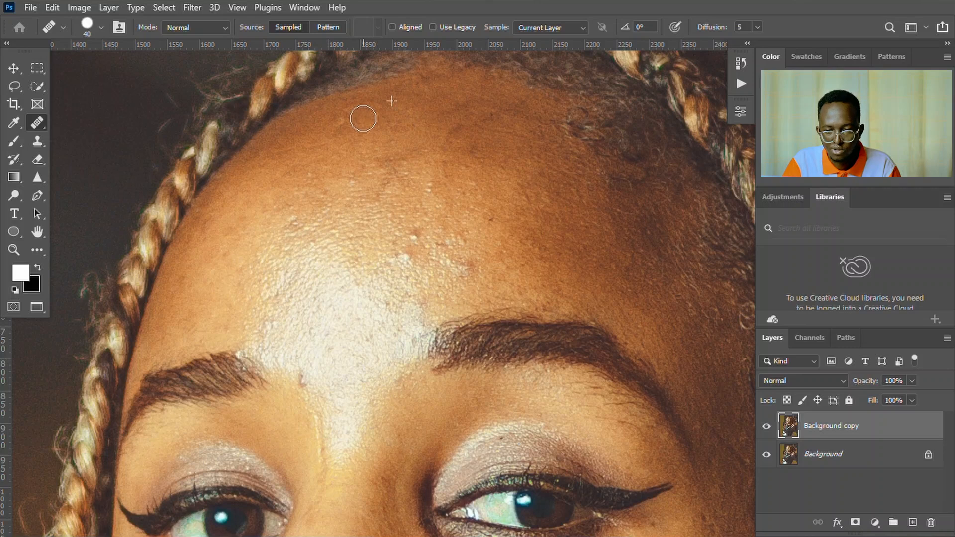
Heal the blemishes in the shiny middle of the forehead using nearby clean skin as the source.
scroll(358, 383, "down", 2)
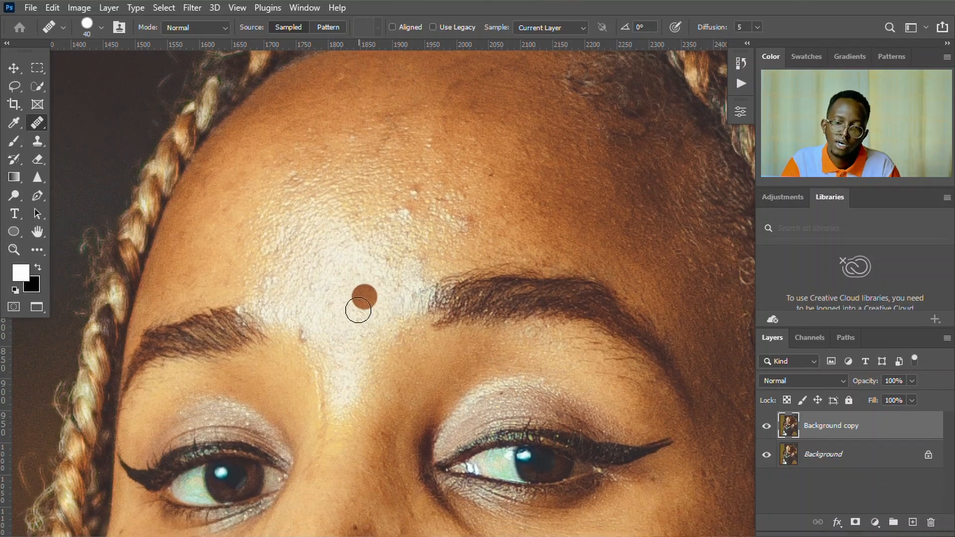
scroll(359, 310, "down", 1)
left_click(364, 266)
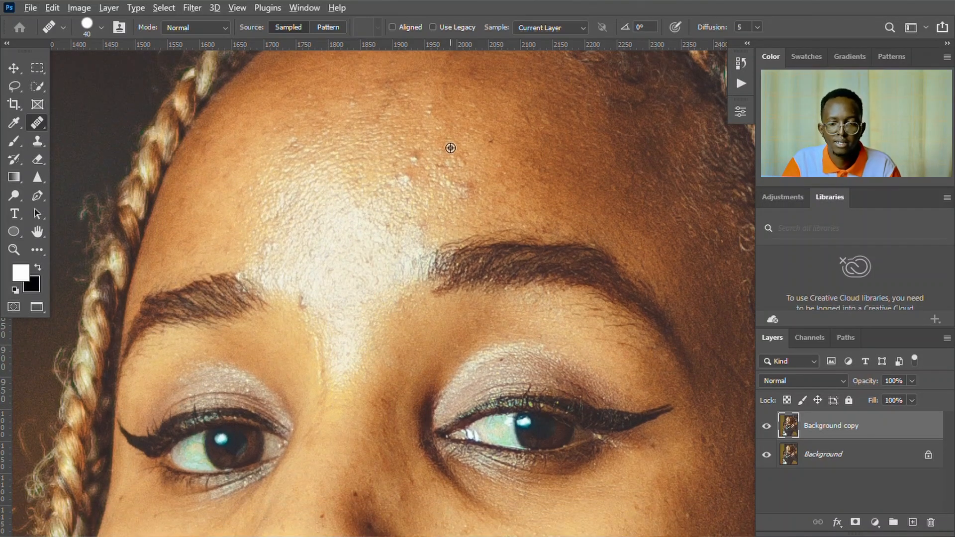
left_click(411, 156)
left_click(374, 160, "alt")
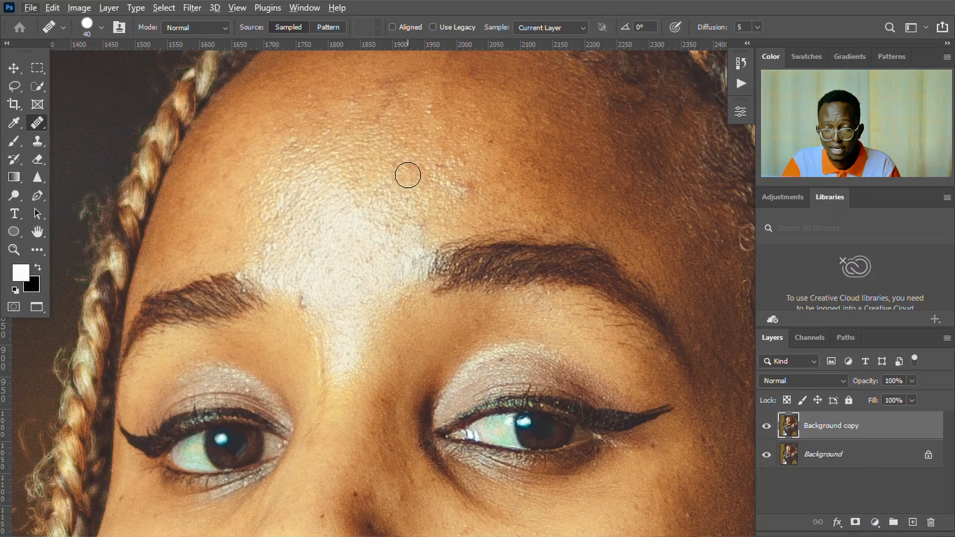
left_click_drag(407, 178, 408, 192)
Heal the small spots above the eyebrow beside the forehead highlight, reducing the brush size to 25.
left_click(491, 146)
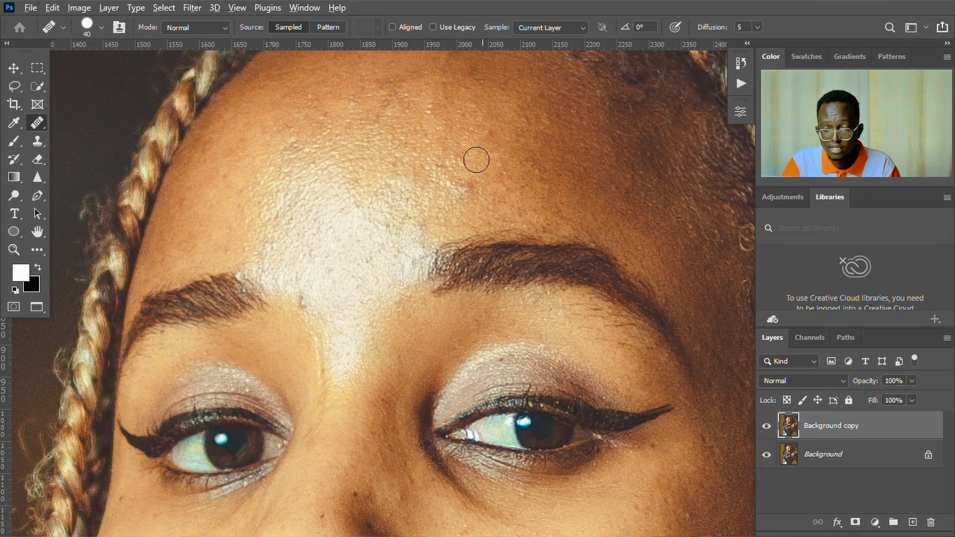
key("bracketleft")
key("bracketleft")
key("bracketleft")
left_click(513, 181)
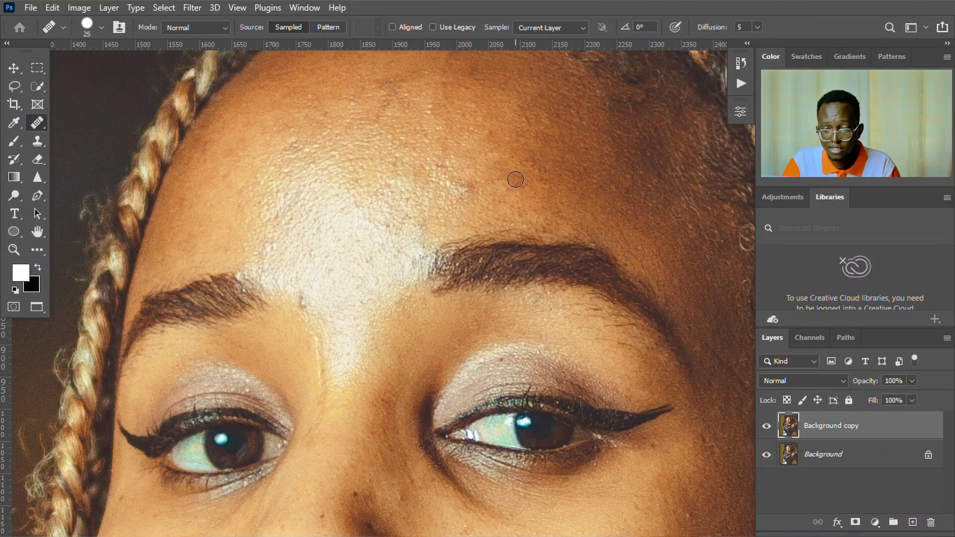
Heal the spot above the eyebrow and, at brush size 35, the mark beside the other eyebrow's inner end.
left_click(515, 180)
scroll(480, 180, "down", 1)
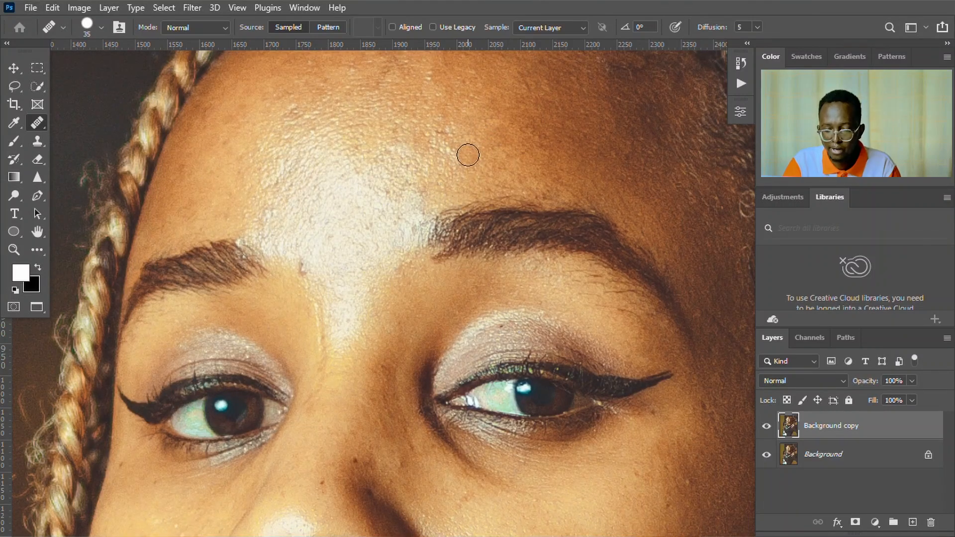
left_click(309, 238, "alt")
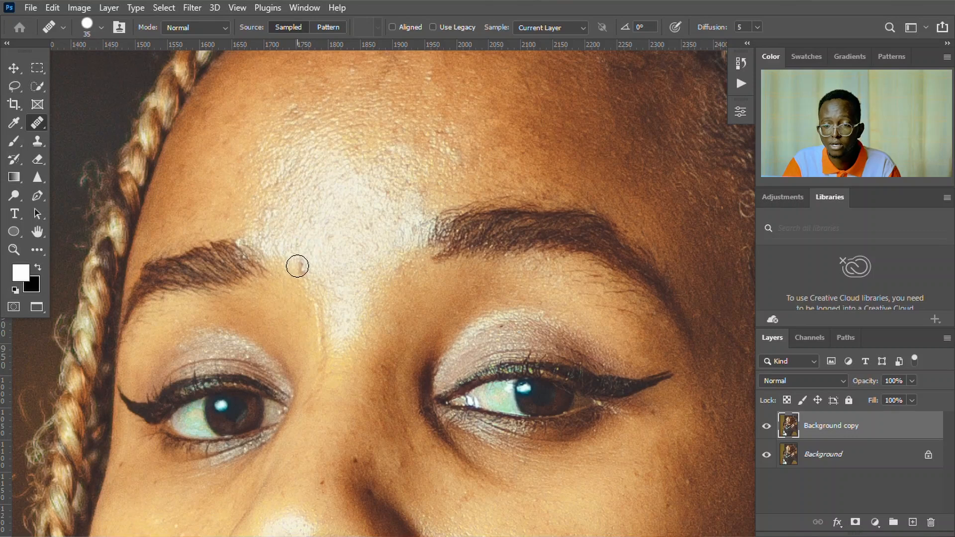
left_click(298, 267)
Heal the thin crease beside the highlight between the brows and the small spots down the nose bridge.
left_click(323, 313)
scroll(332, 332, "down", 1)
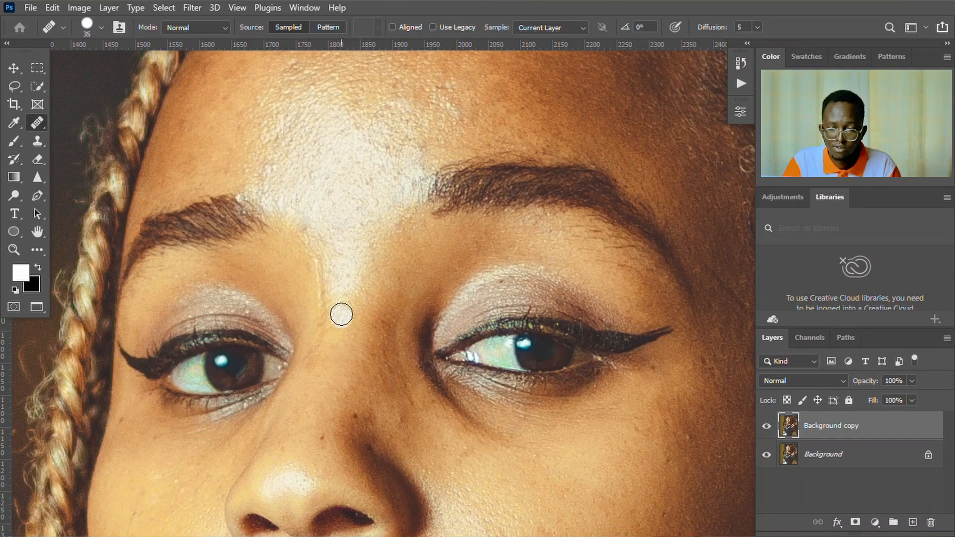
left_click(316, 267, "alt")
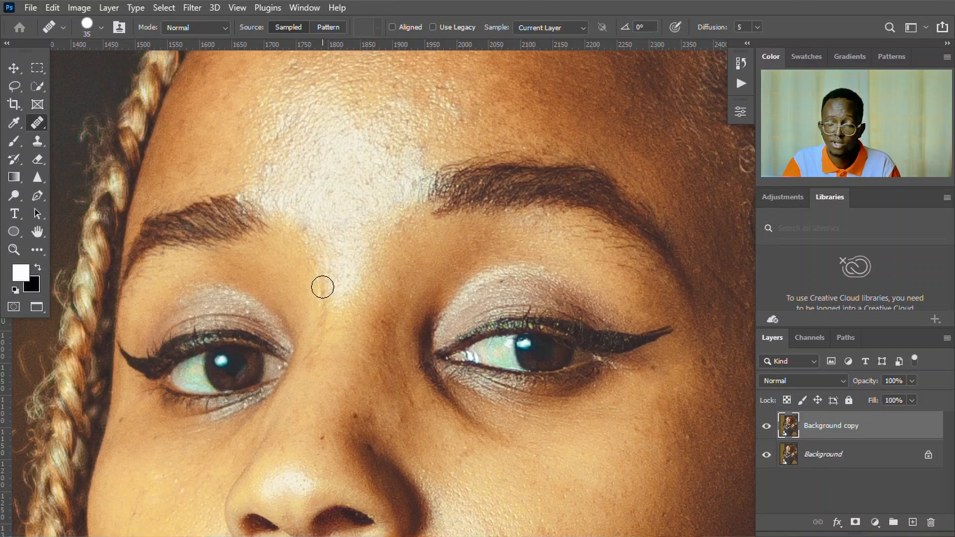
left_click_drag(322, 288, 322, 372)
scroll(321, 371, "down", 1)
left_click(355, 359)
Heal the remaining spots on the shaded cheek and the upper nose bridge between the eyes.
scroll(418, 367, "down", 4)
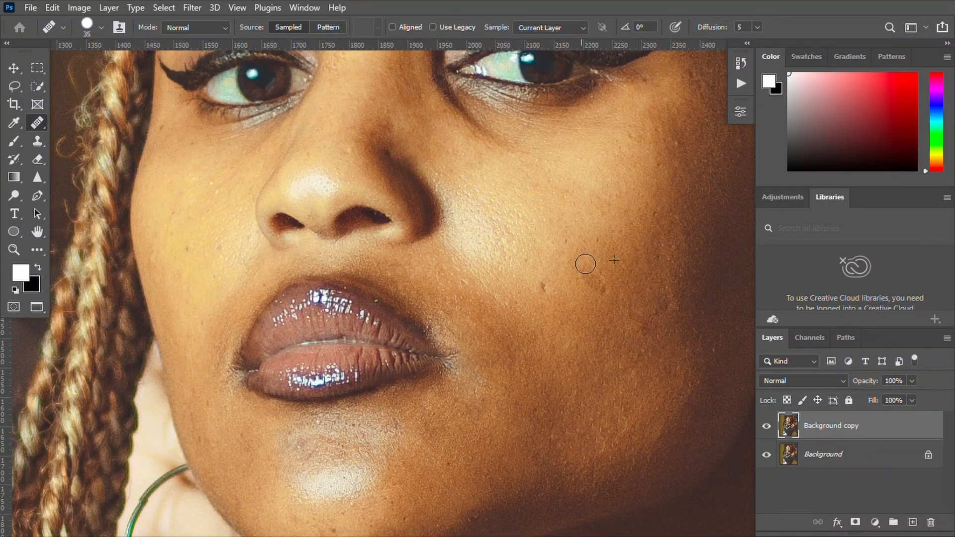
scroll(617, 178, "up", 2)
scroll(565, 202, "up", 8)
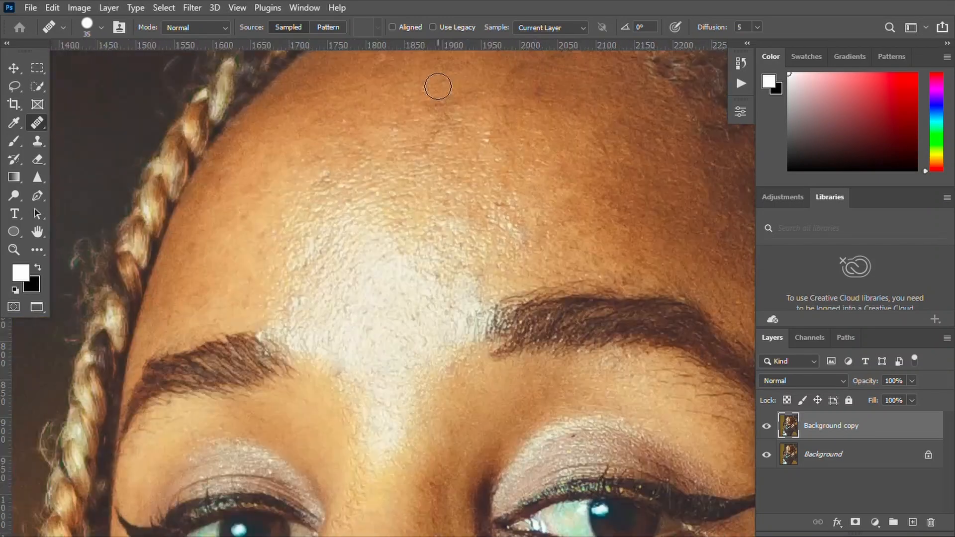
scroll(483, 303, "down", 5)
scroll(482, 303, "up", 8)
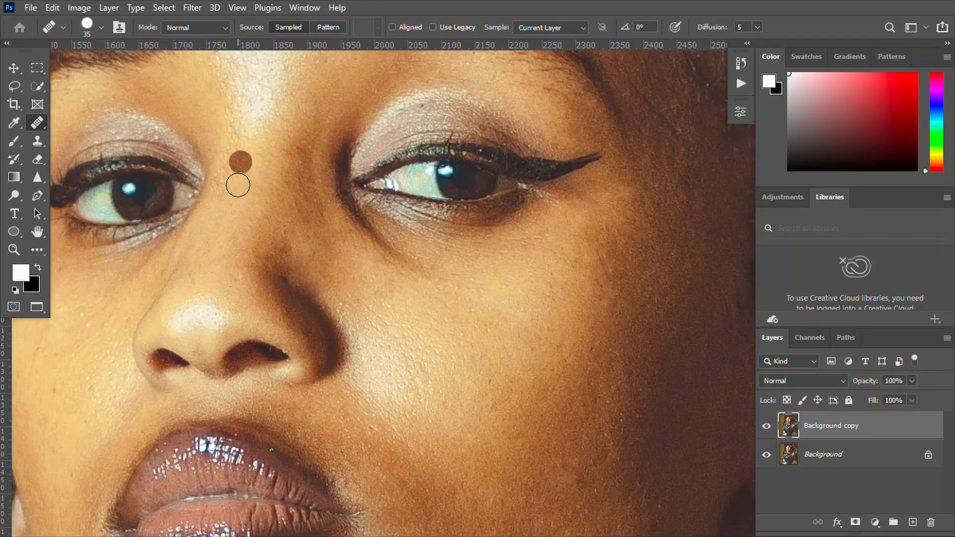
left_click(239, 162)
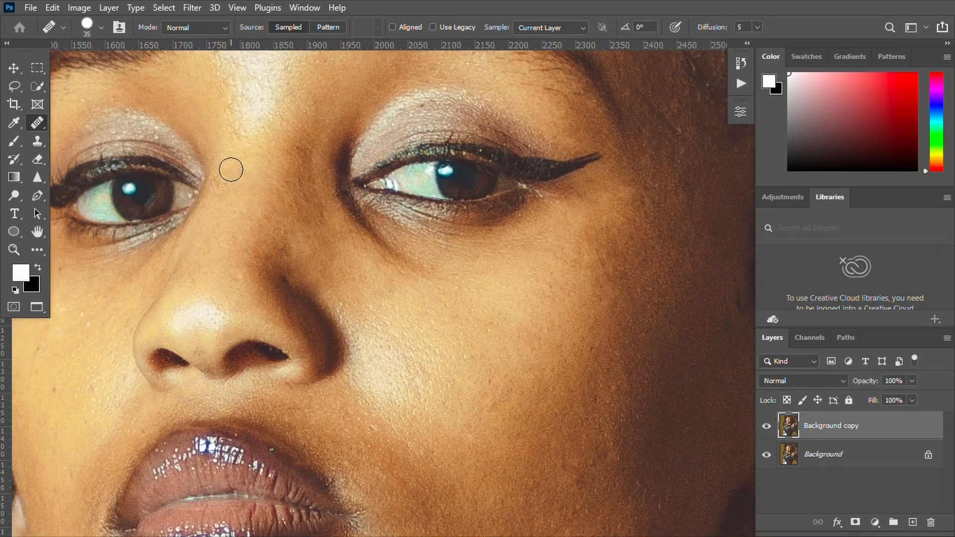
Examine the healed face at full view and the fold beneath the inner eye corner up close.
scroll(367, 184, "down", 8)
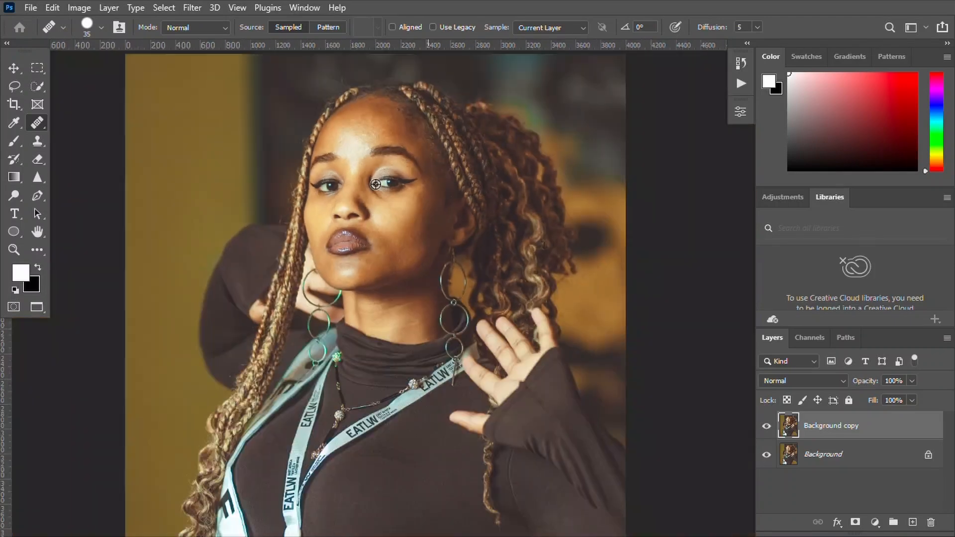
scroll(367, 179, "up", 8)
scroll(366, 258, "down", 8)
scroll(375, 270, "up", 6)
scroll(423, 298, "down", 6)
scroll(365, 189, "up", 9)
left_click_drag(364, 168, 386, 154)
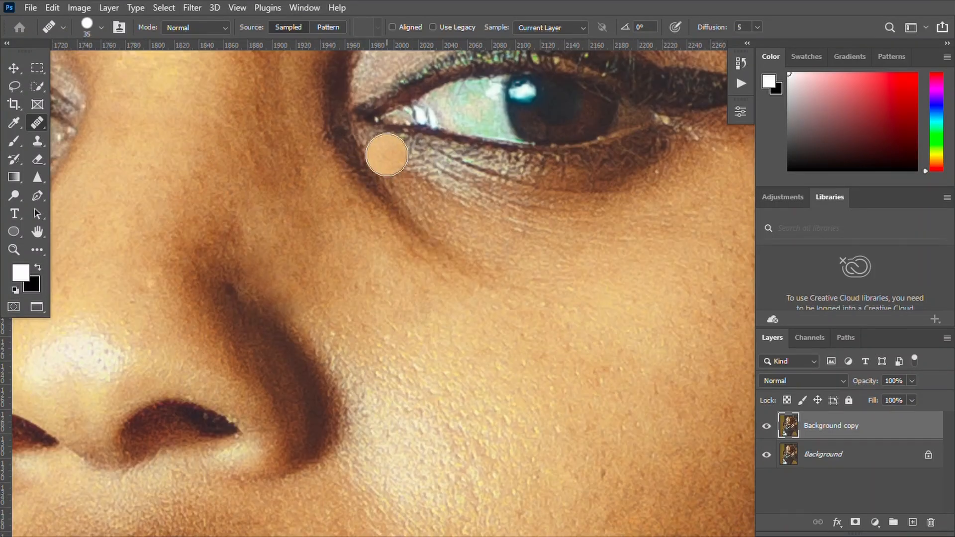
Compare the face before and after healing by hiding and showing the Background copy layer twice.
scroll(491, 218, "down", 8)
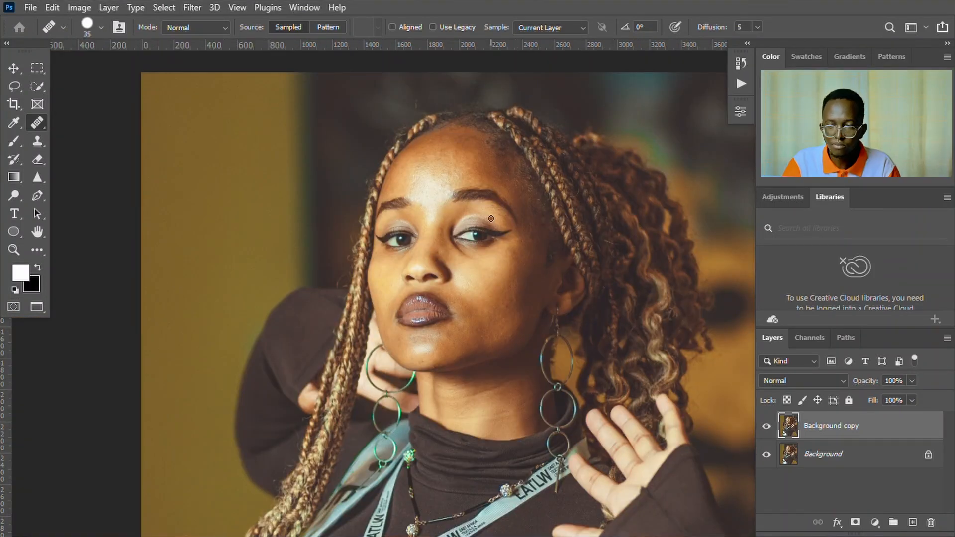
scroll(487, 215, "up", 3)
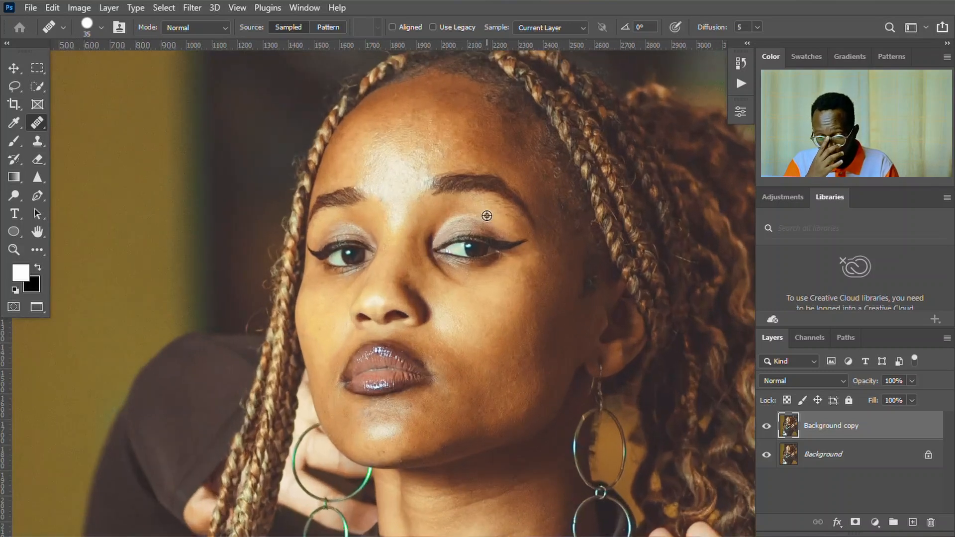
left_click(767, 426)
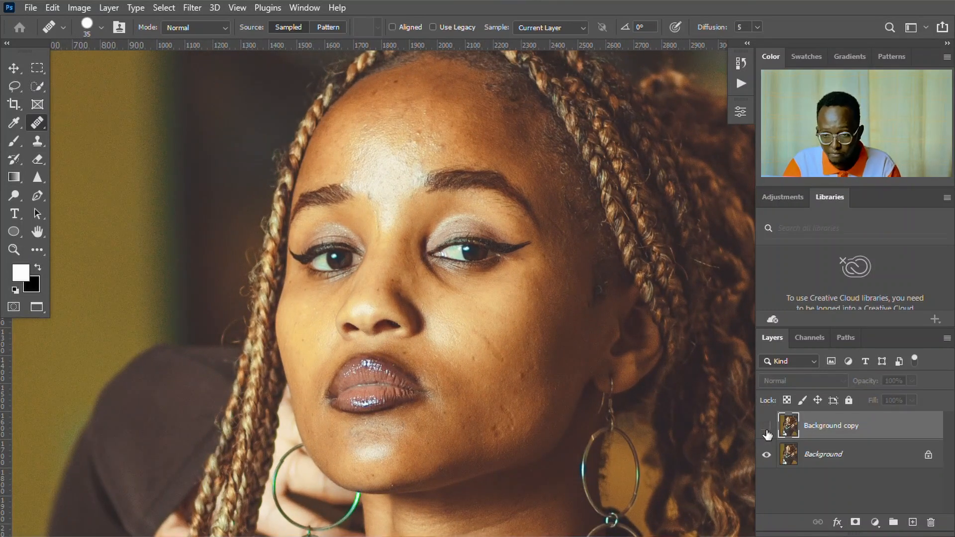
left_click(766, 427)
scroll(620, 422, "up", 3)
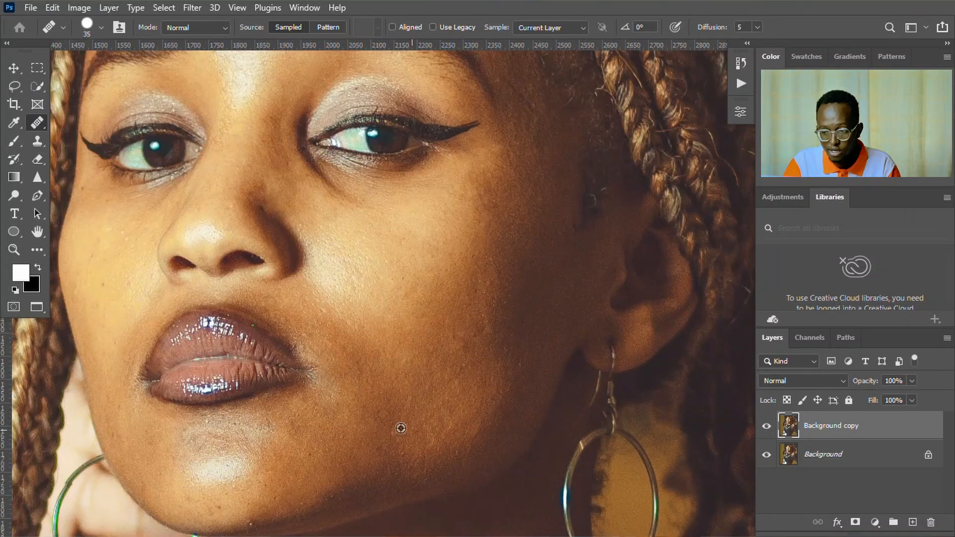
left_click(767, 428)
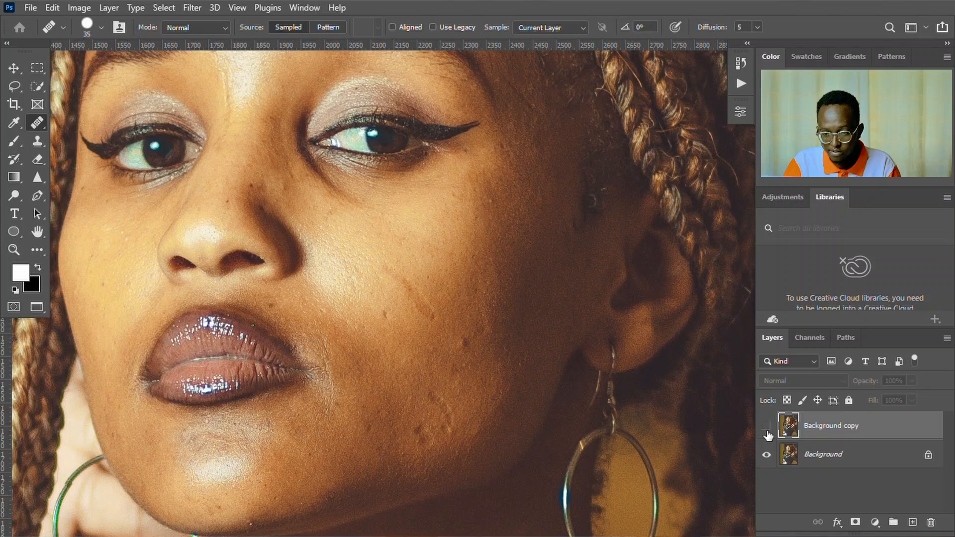
left_click(767, 431)
Touch up the skin on the side of the nose bridge next to the inner eye corner.
scroll(132, 98, "up", 3)
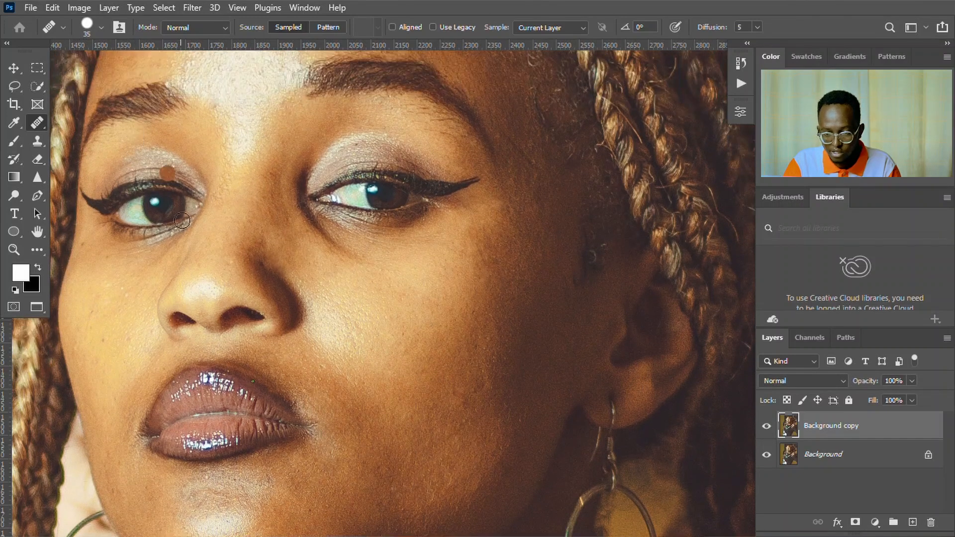
scroll(184, 221, "up", 2)
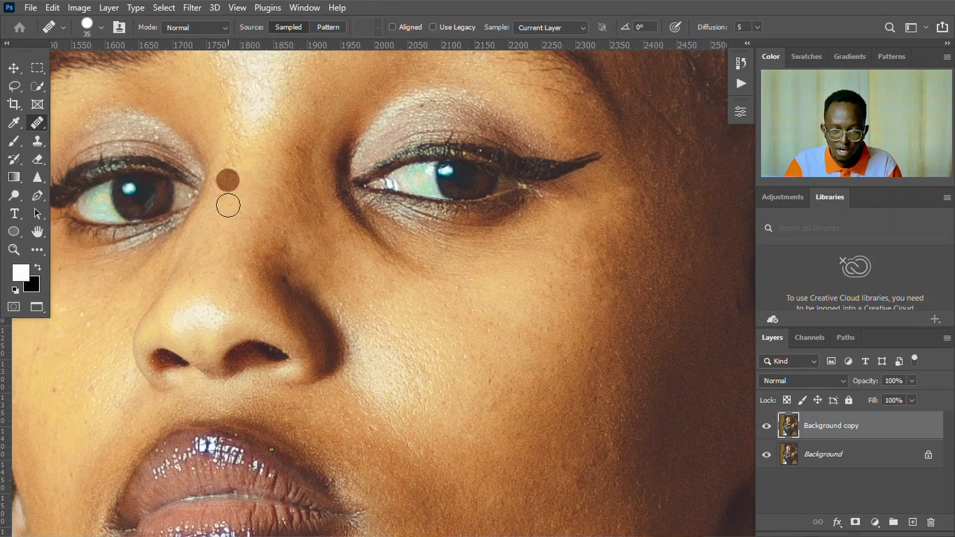
left_click(228, 179)
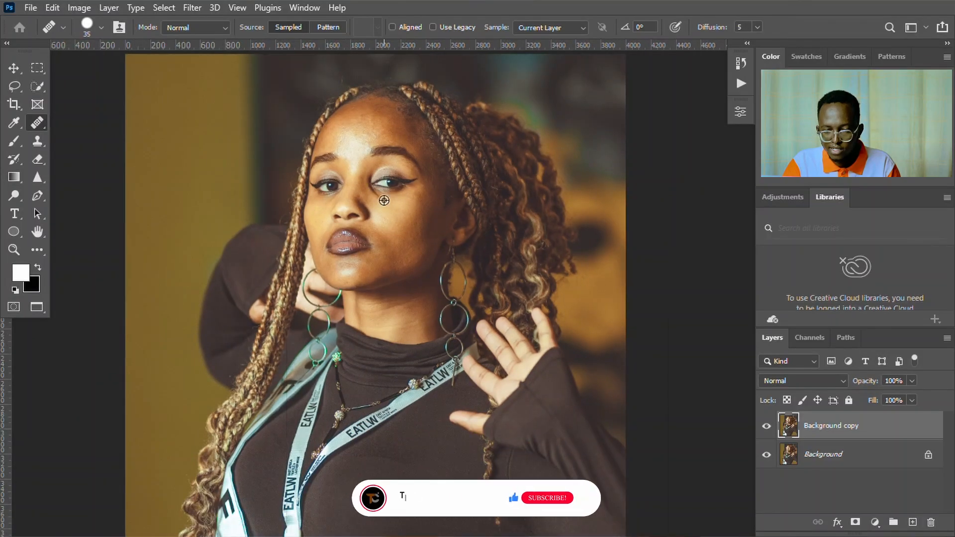
Heal the fold running from the inner eye corner down to the cheek with the brush size reduced to 20.
scroll(369, 177, "up", 12)
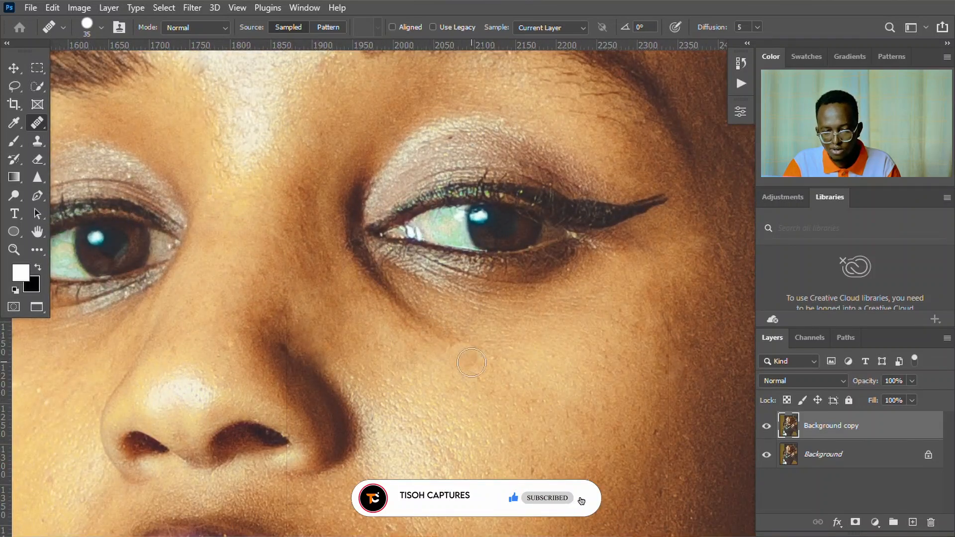
scroll(577, 527, "down", 8)
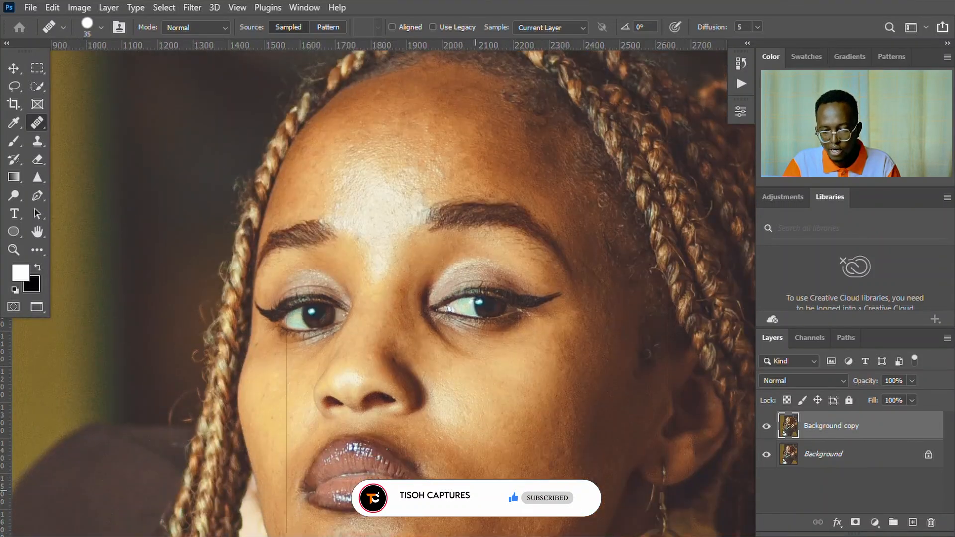
scroll(549, 517, "up", 5)
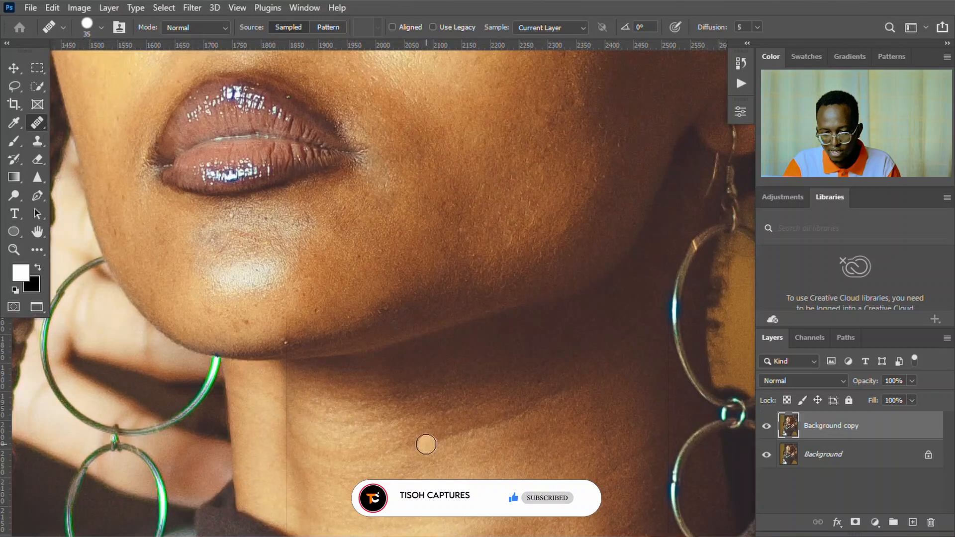
scroll(324, 130, "up", 3)
scroll(329, 131, "up", 6)
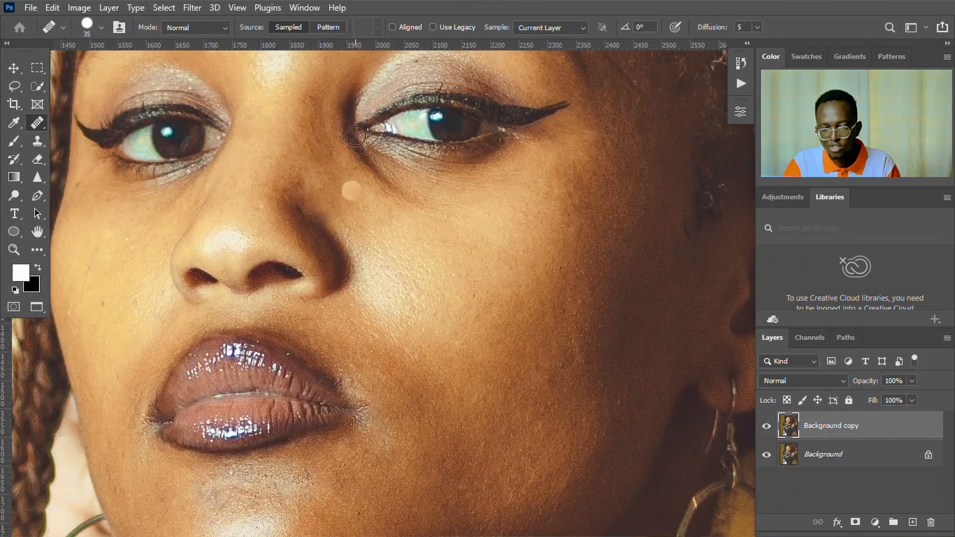
scroll(360, 138, "up", 3)
scroll(360, 137, "up", 3)
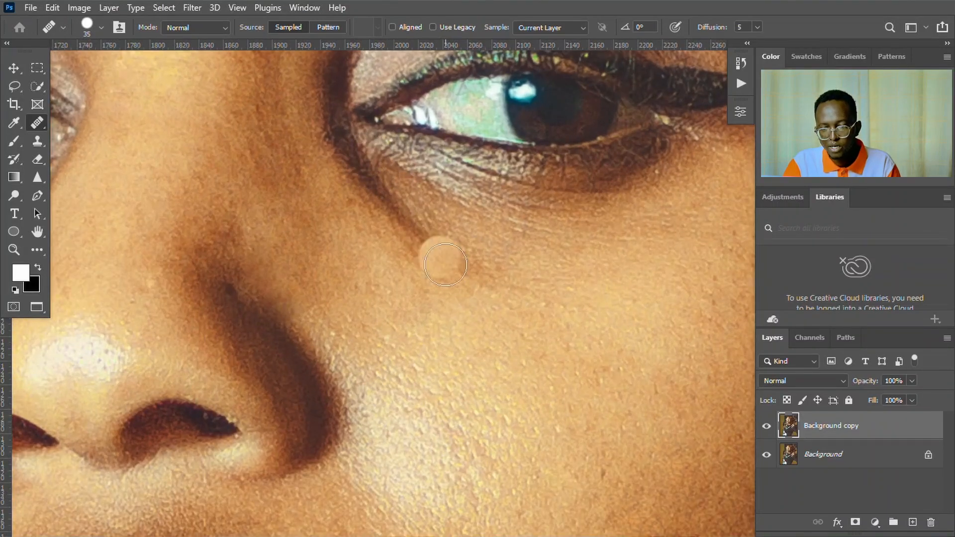
left_click(386, 155, "alt")
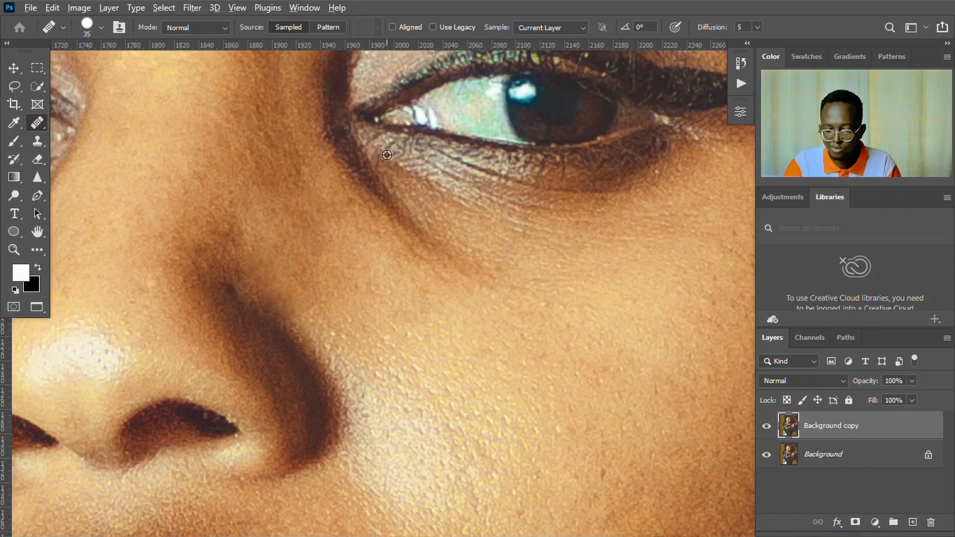
key("bracketleft")
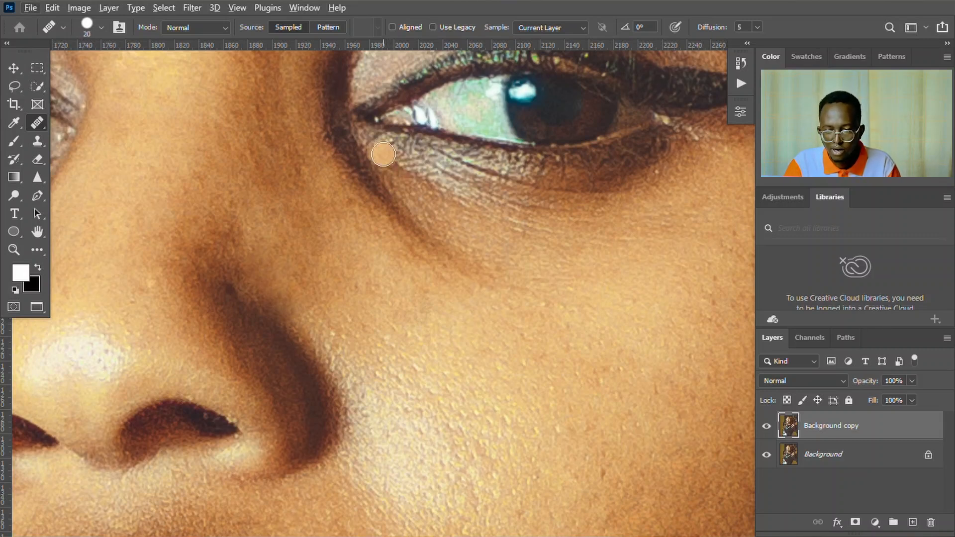
left_click(378, 152, "alt")
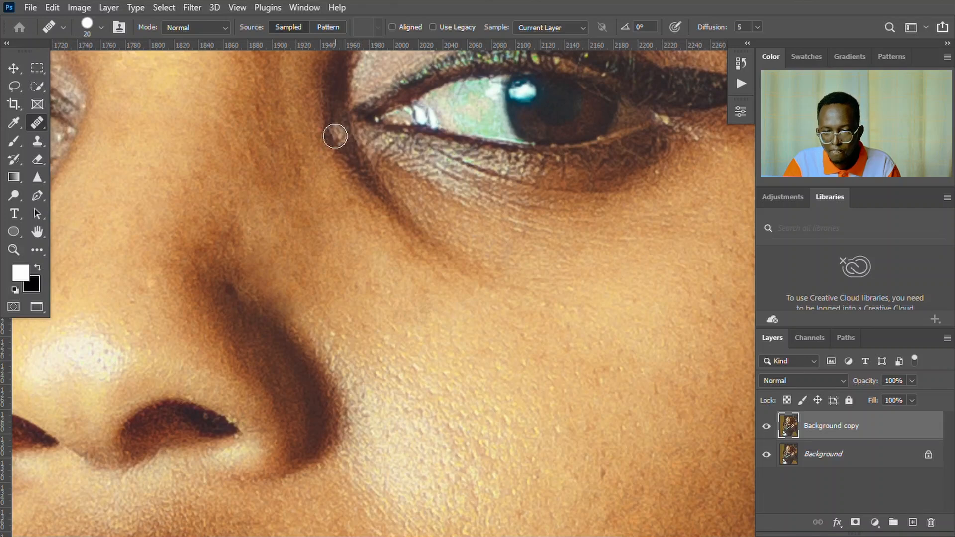
mouse_move(334, 138)
left_mouse_down()
mouse_move(379, 200)
mouse_move(438, 248)
mouse_move(502, 278)
mouse_move(374, 168)
mouse_move(423, 219)
mouse_move(497, 258)
left_mouse_up()
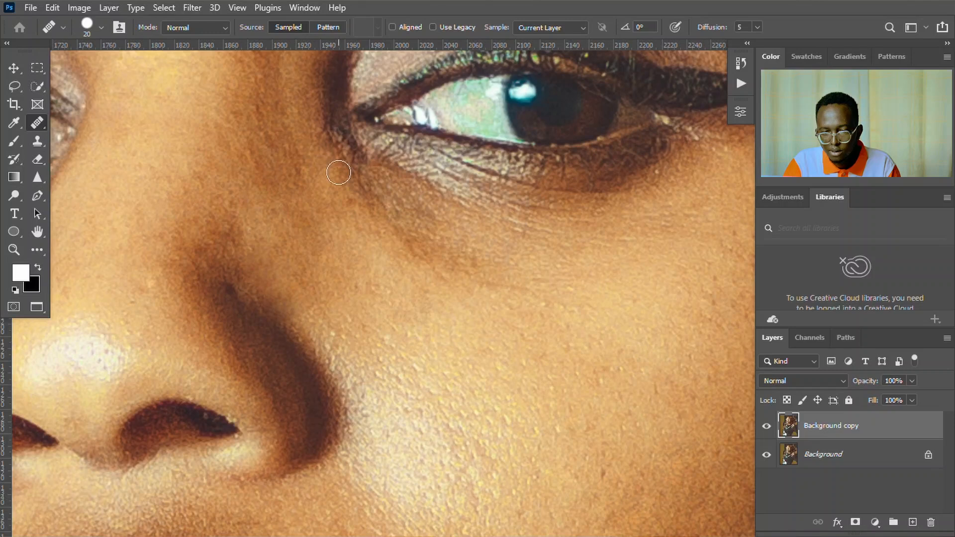
Soften the leftover dark line along the lower end of the under-eye fold with further healing strokes.
left_click_drag(361, 190, 439, 271)
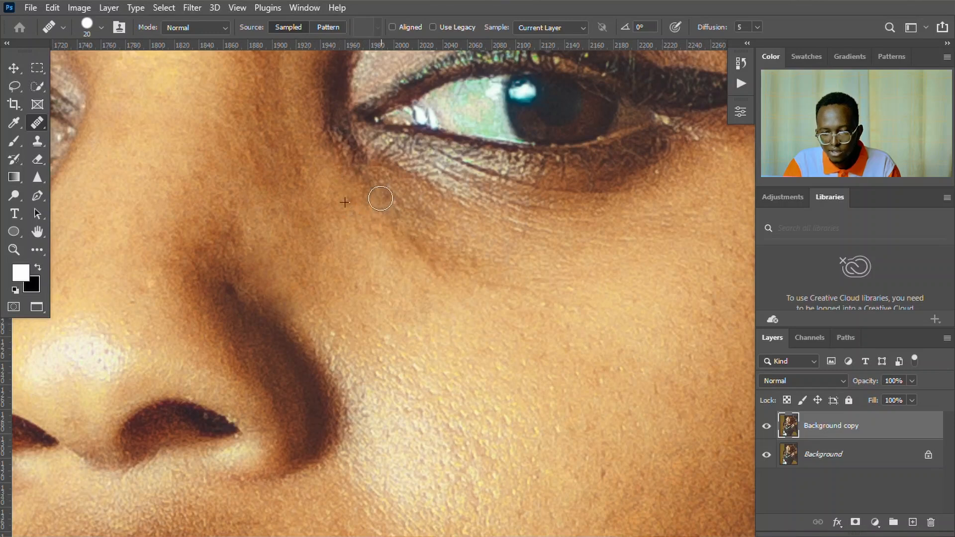
scroll(335, 240, "down", 5)
scroll(335, 240, "down", 1)
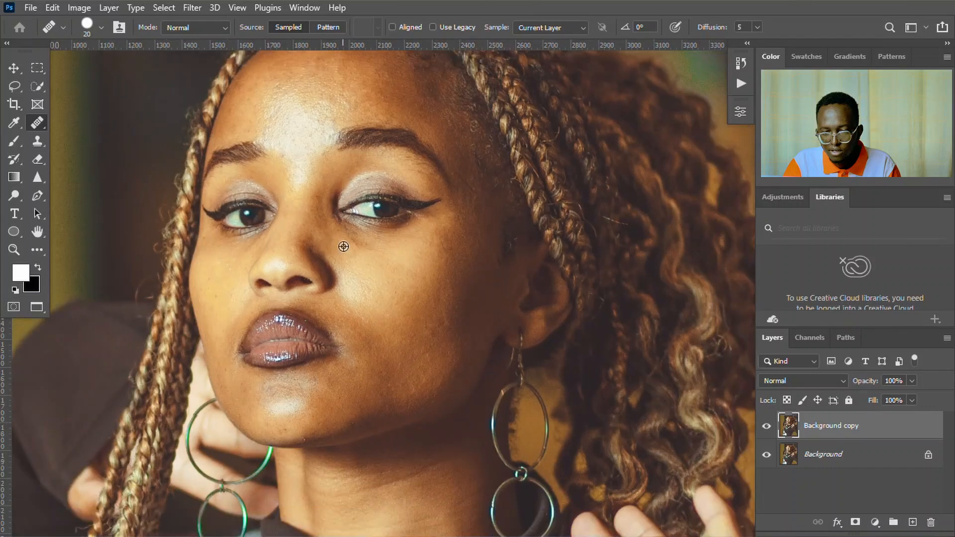
scroll(345, 247, "up", 5)
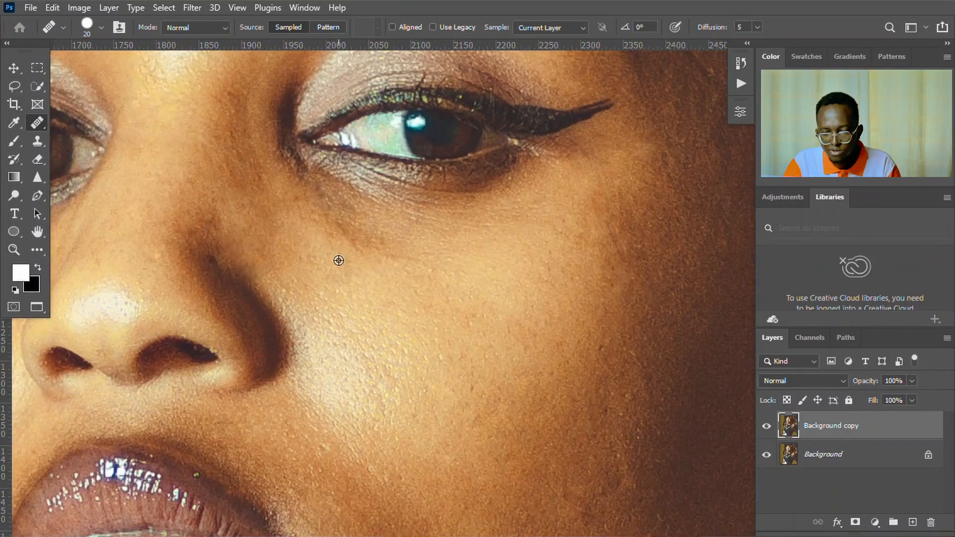
mouse_move(346, 232)
left_mouse_down()
mouse_move(371, 268)
mouse_move(380, 244)
left_mouse_up()
scroll(279, 271, "down", 5)
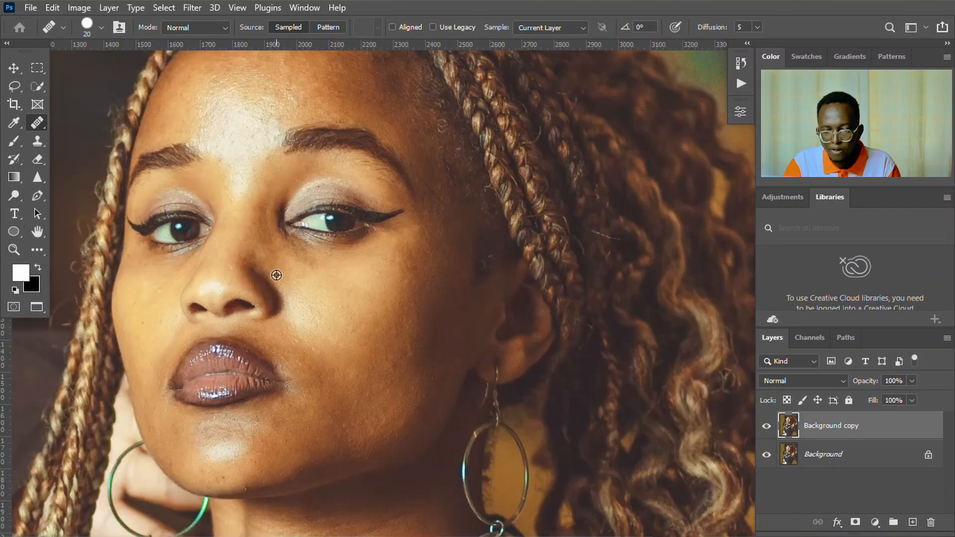
Heal the fine creases on the side of the nose bridge beside the inner eye corner with several strokes.
scroll(277, 275, "up", 1)
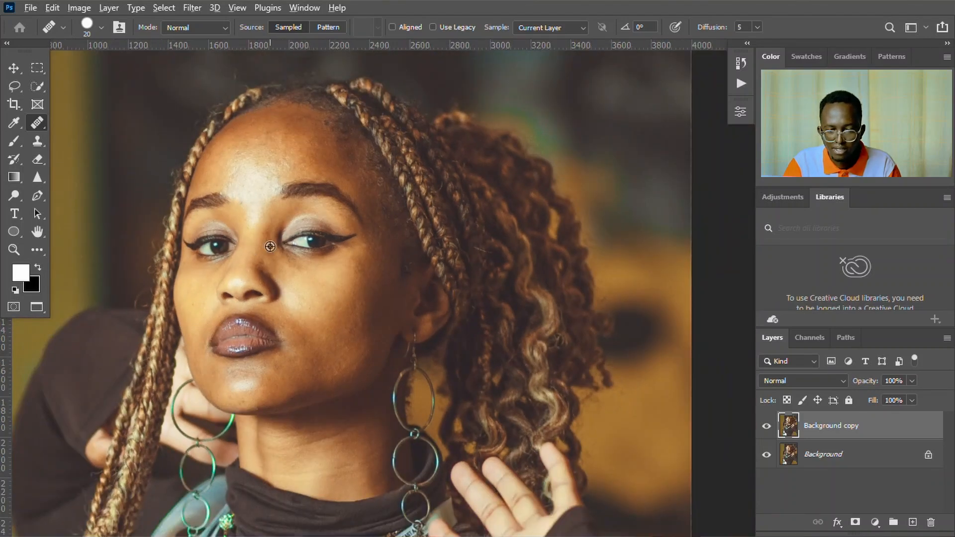
scroll(265, 252, "up", 4)
scroll(264, 258, "up", 2)
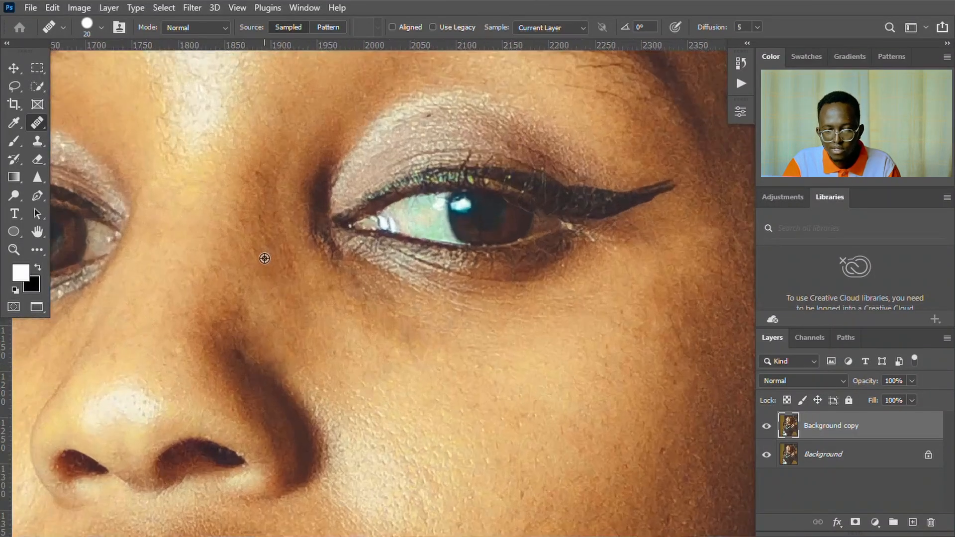
left_click(280, 214)
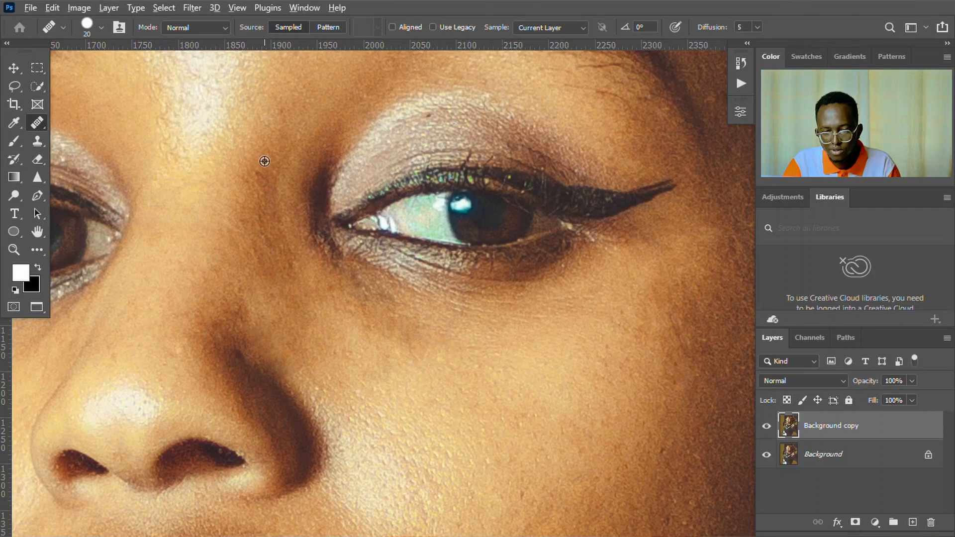
left_click_drag(282, 175, 290, 243)
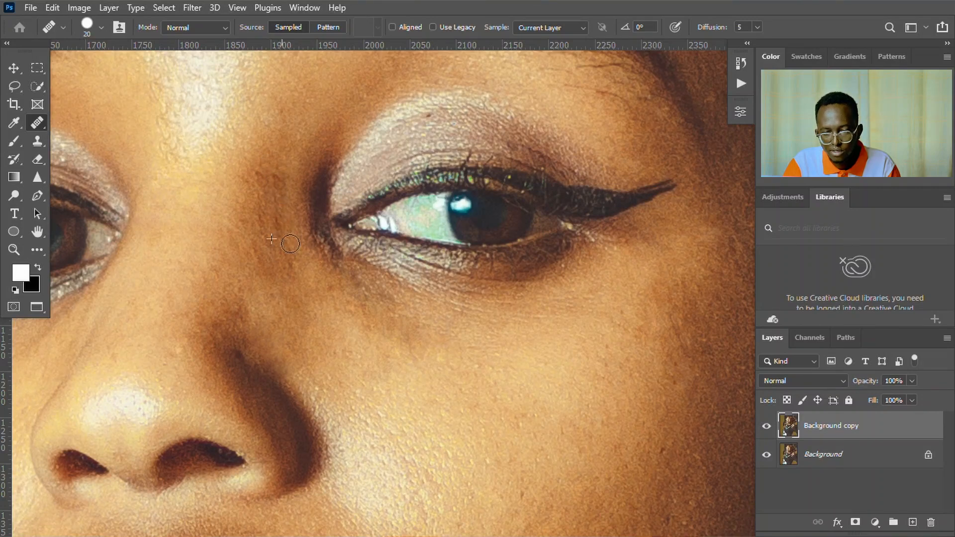
scroll(301, 275, "down", 4)
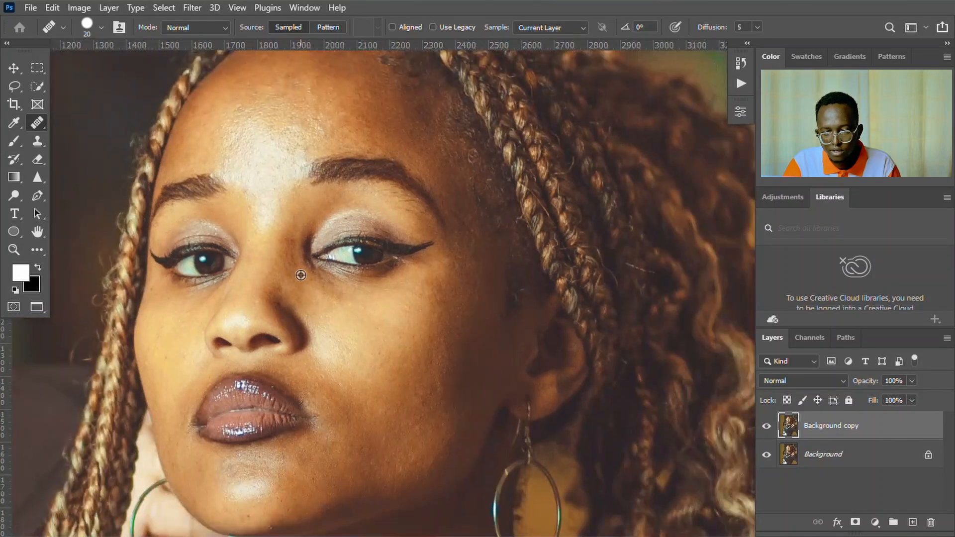
scroll(298, 272, "up", 4)
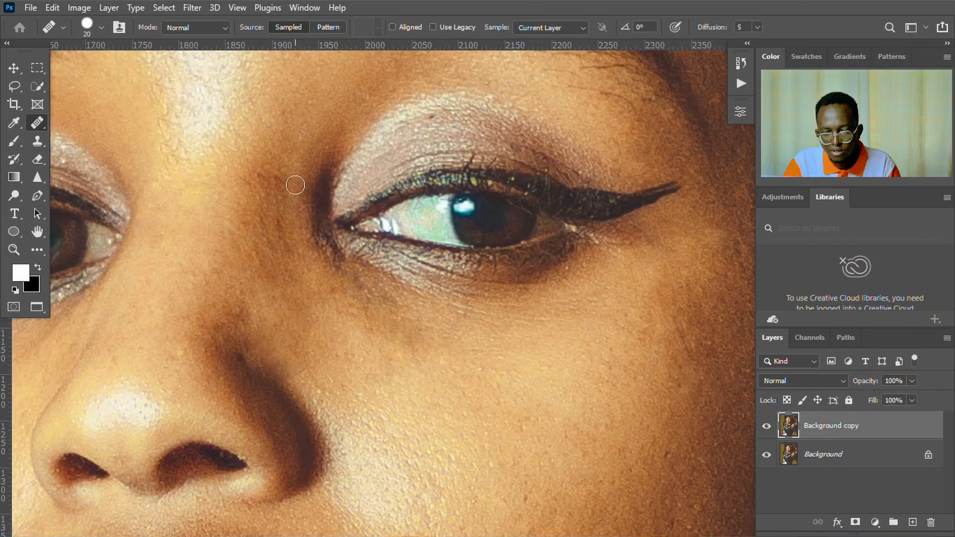
left_click_drag(282, 204, 283, 235)
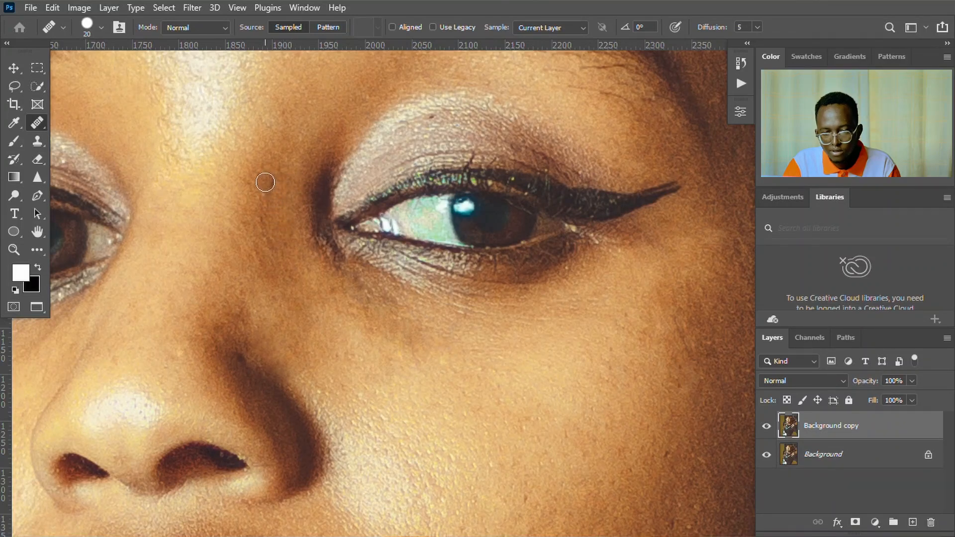
left_click_drag(265, 183, 267, 216)
Heal the horizontal crease across the lower neck with the brush size increased to 40.
scroll(273, 249, "down", 6)
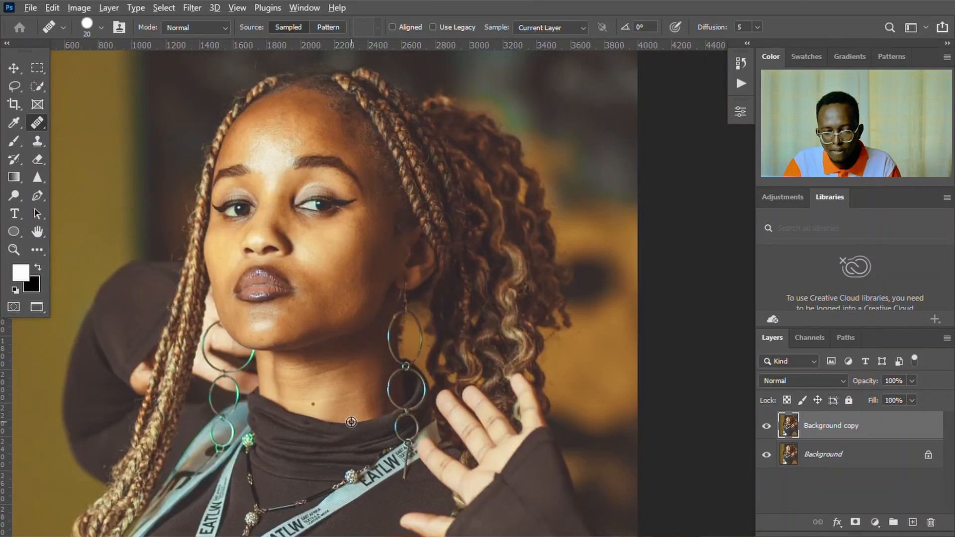
scroll(351, 422, "up", 6)
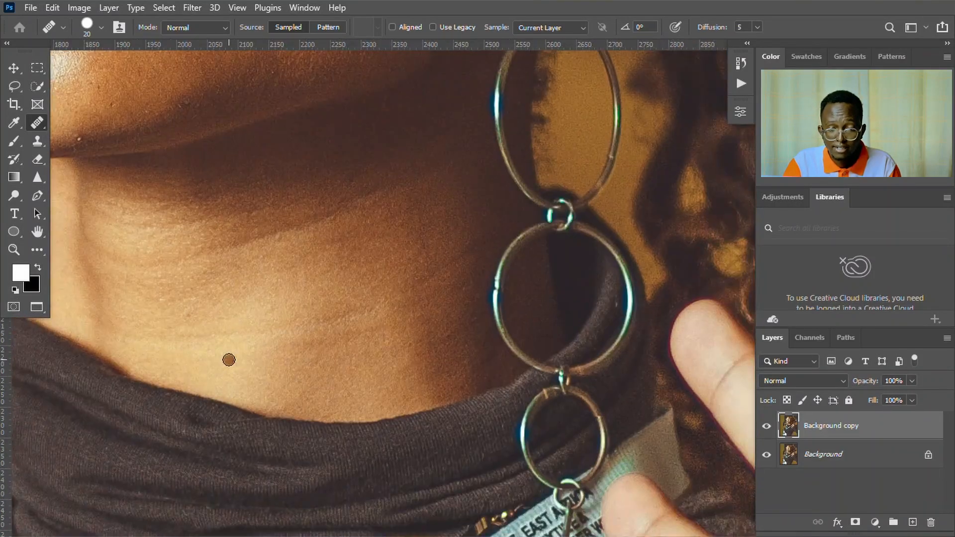
scroll(162, 314, "up", 3)
scroll(163, 316, "down", 1)
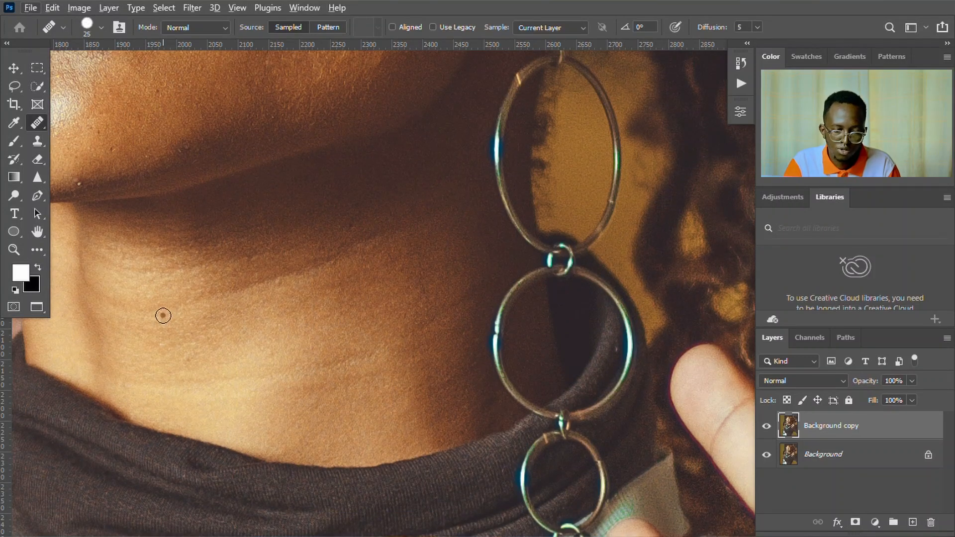
key("bracketright")
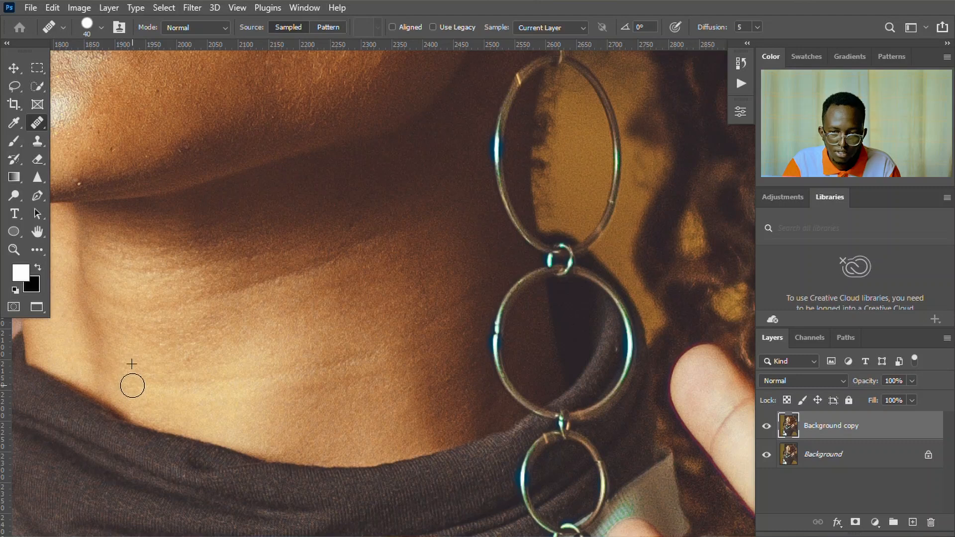
mouse_move(132, 386)
left_mouse_down()
mouse_move(270, 389)
mouse_move(376, 353)
left_mouse_up()
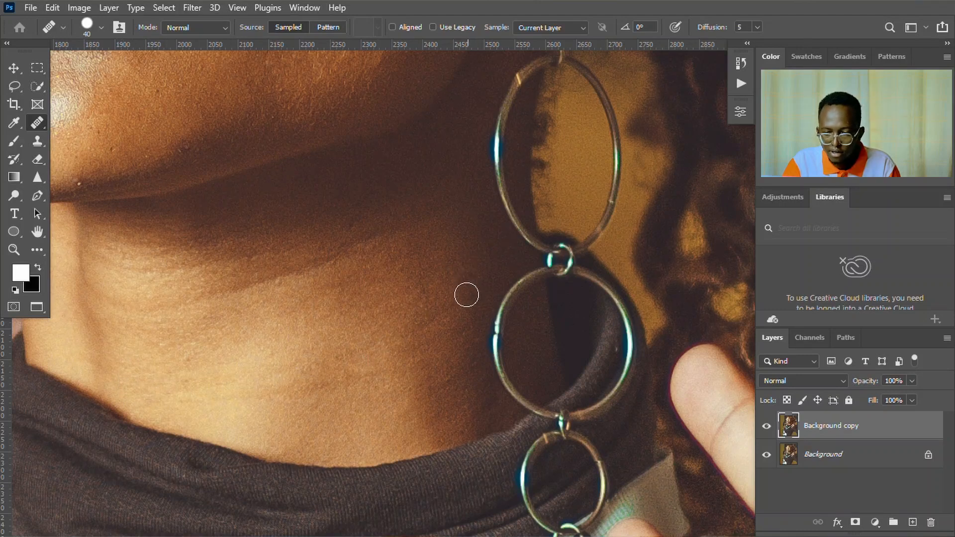
Smooth the remaining neck lines below the chin shadow and just above the collar with further healing strokes.
left_click_drag(464, 297, 394, 334)
left_click(375, 249)
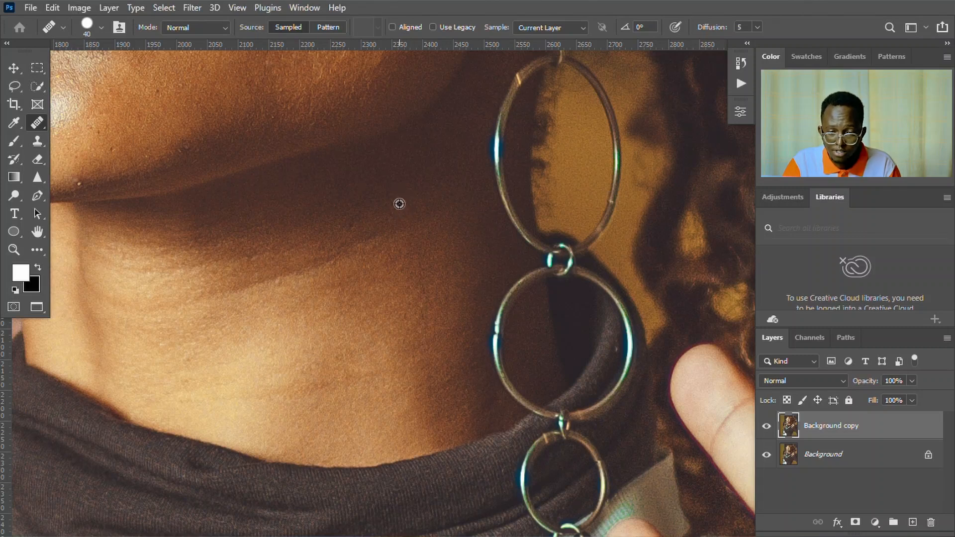
mouse_move(392, 230)
left_mouse_down()
mouse_move(190, 295)
mouse_move(104, 289)
left_mouse_up()
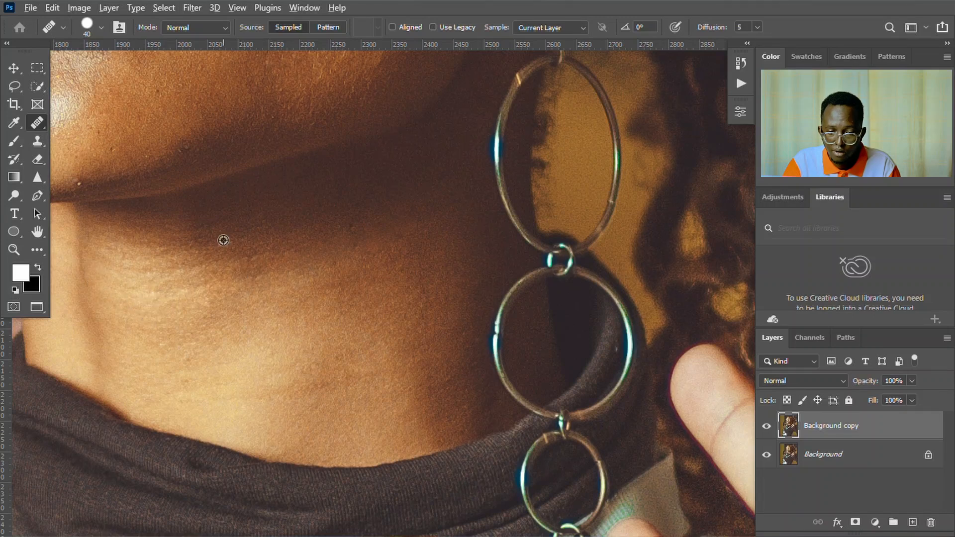
left_click_drag(243, 256, 106, 256)
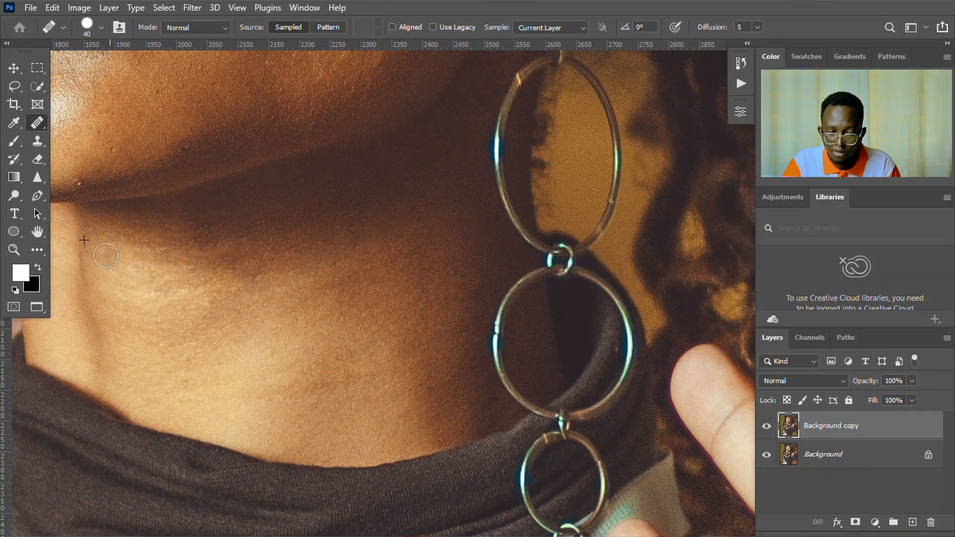
left_click(320, 340, "alt")
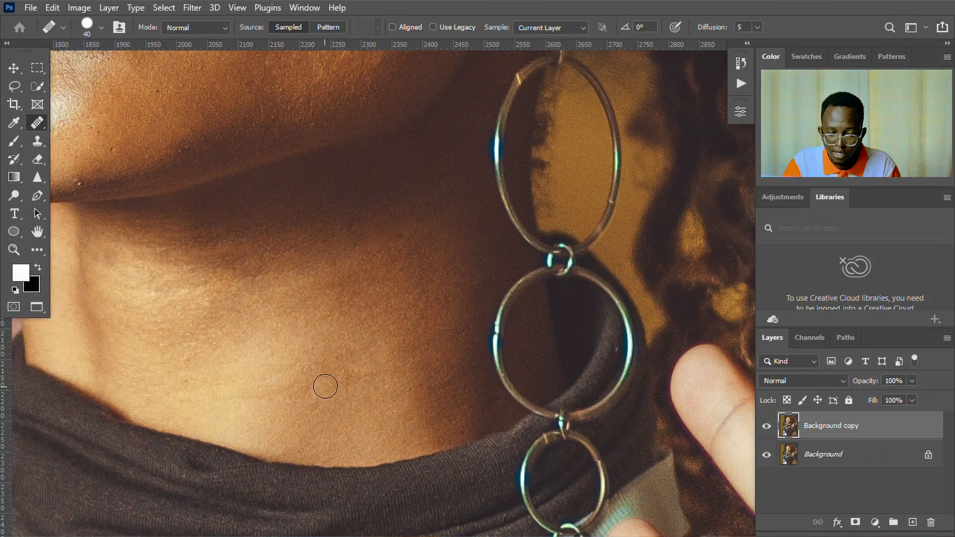
left_click_drag(323, 386, 234, 397)
Compare the face and neck before and after healing by hiding and showing the Background copy layer.
scroll(286, 394, "down", 4)
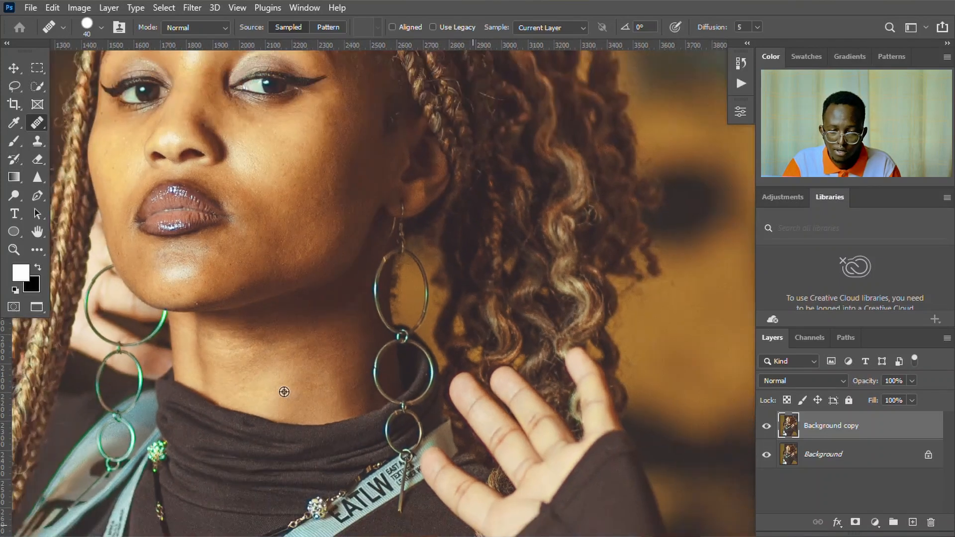
left_click(766, 427)
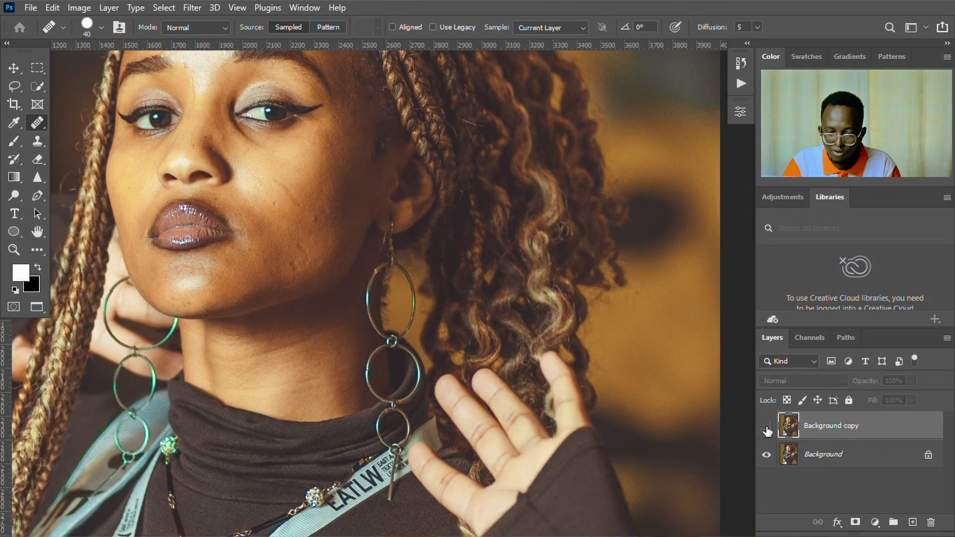
left_click(766, 428)
scroll(211, 188, "down", 5)
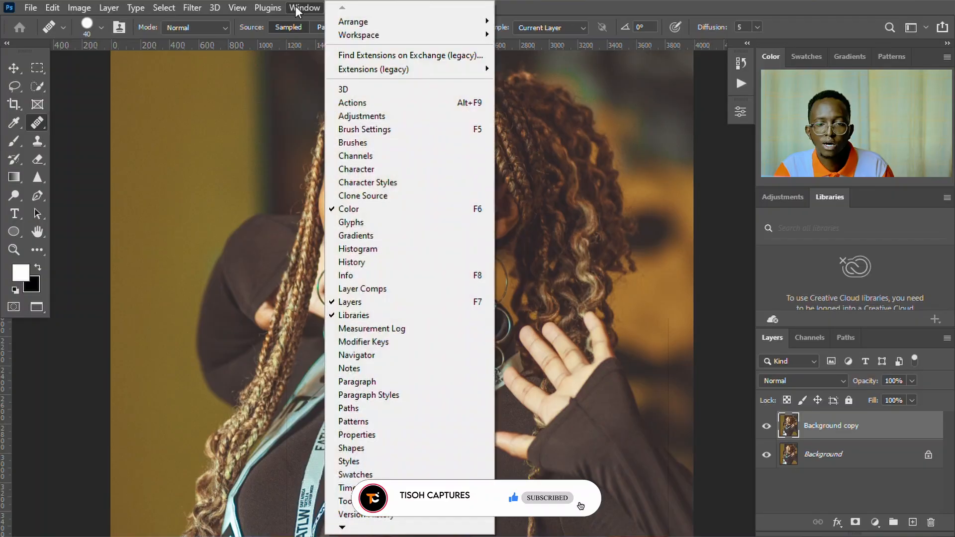
Run the Tisoh Captures Advance FS_ action from the BM TISOH FS set on the Background copy layer.
left_click(352, 102)
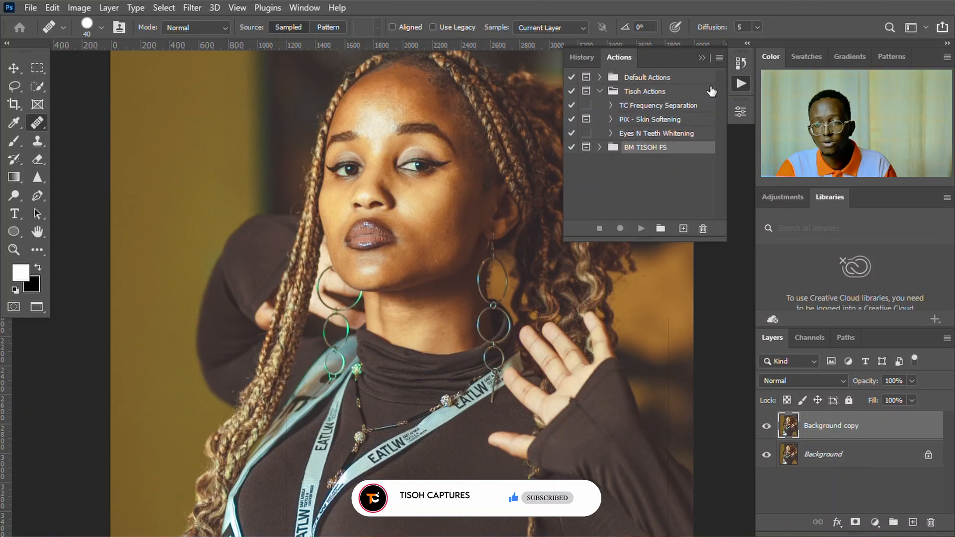
left_click(599, 147)
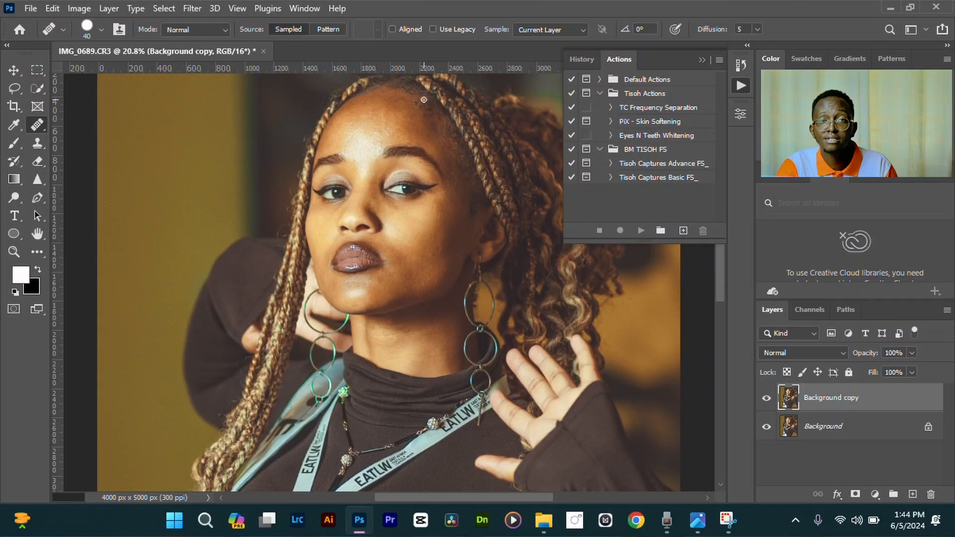
key("f")
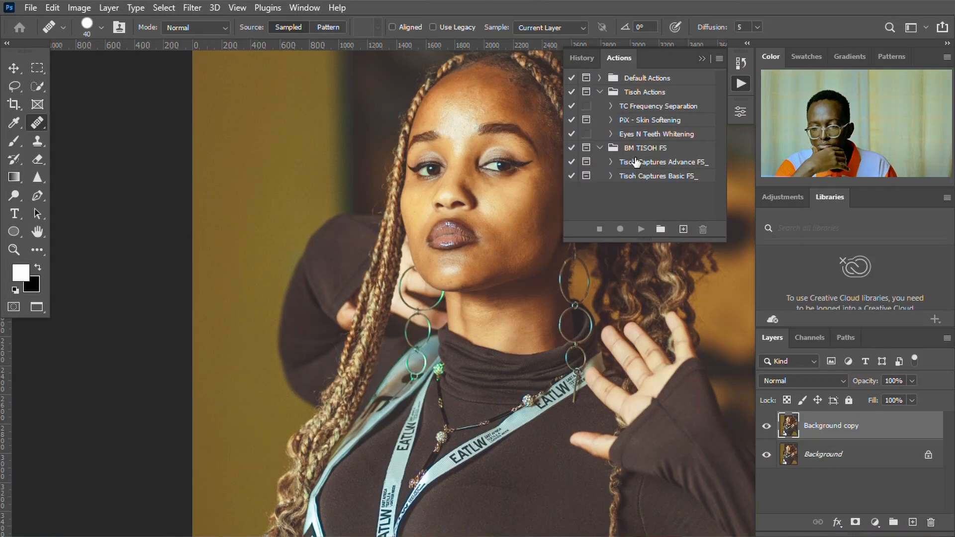
left_click(635, 162)
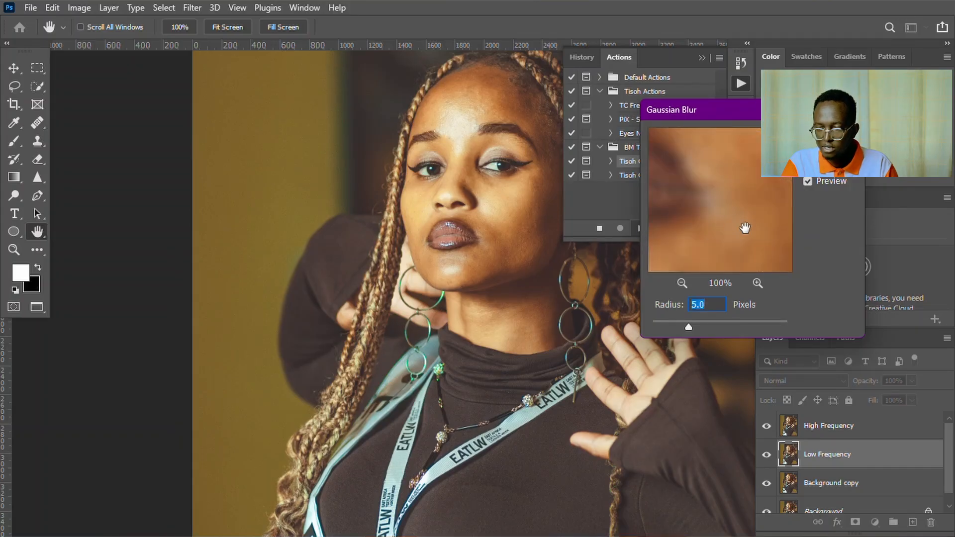
Zoom the Gaussian Blur preview out to 33%, move the dialog clear of the webcam area and bring the cheek into the preview.
left_click_drag(745, 228, 705, 206)
scroll(730, 218, "down", 3)
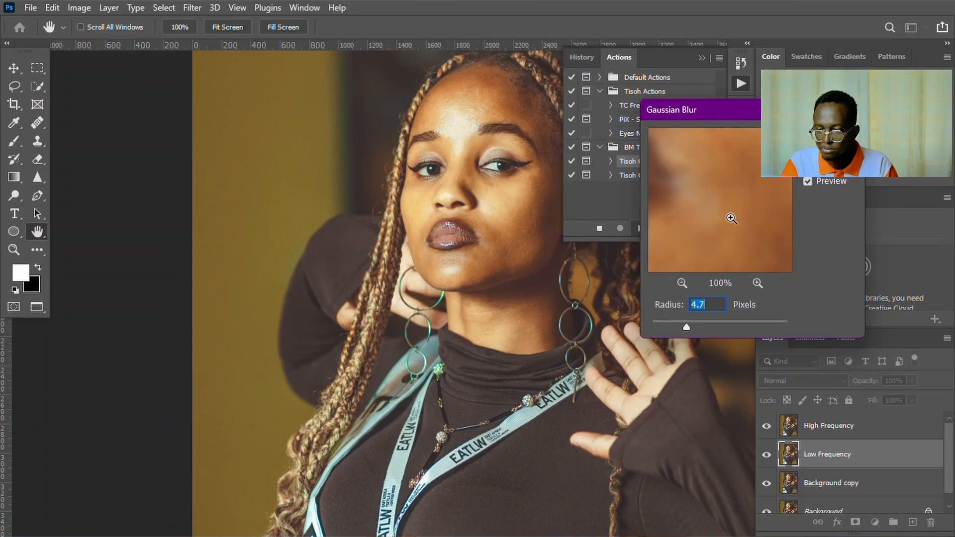
left_click(683, 282)
left_click(682, 283)
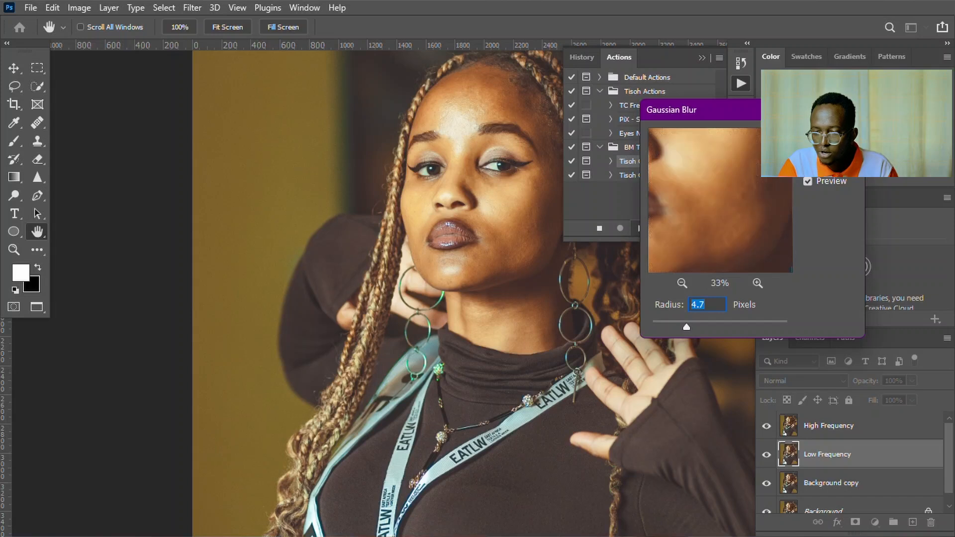
left_click_drag(749, 102, 302, 66)
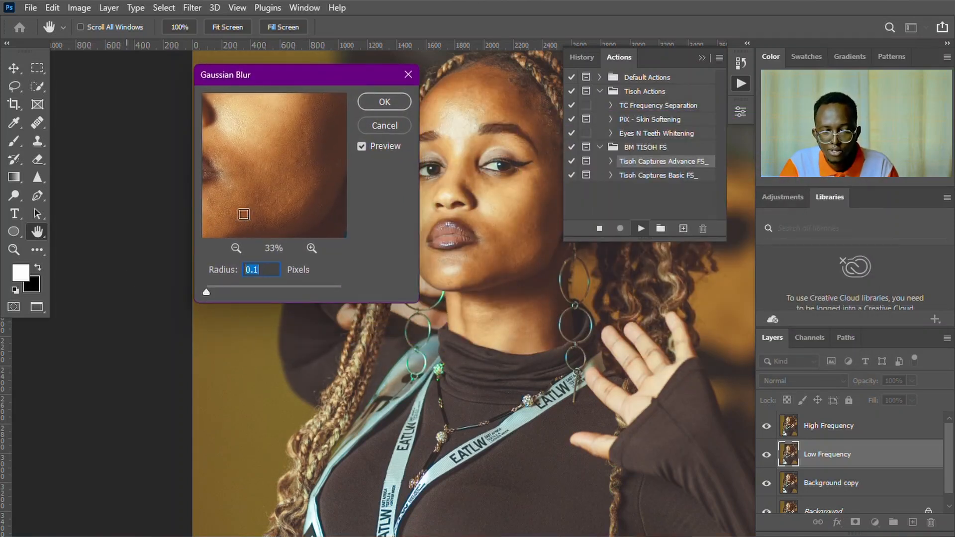
left_click_drag(241, 214, 267, 132)
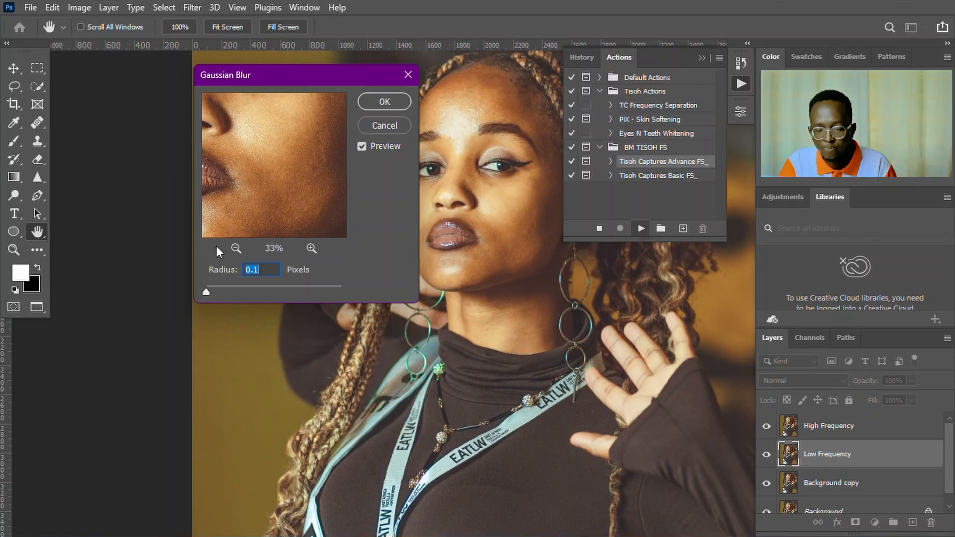
Try Gaussian Blur radii of 3.3, 10 and 5 pixels on the Low Frequency layer, checking the skin in the preview.
left_click_drag(206, 293, 229, 292)
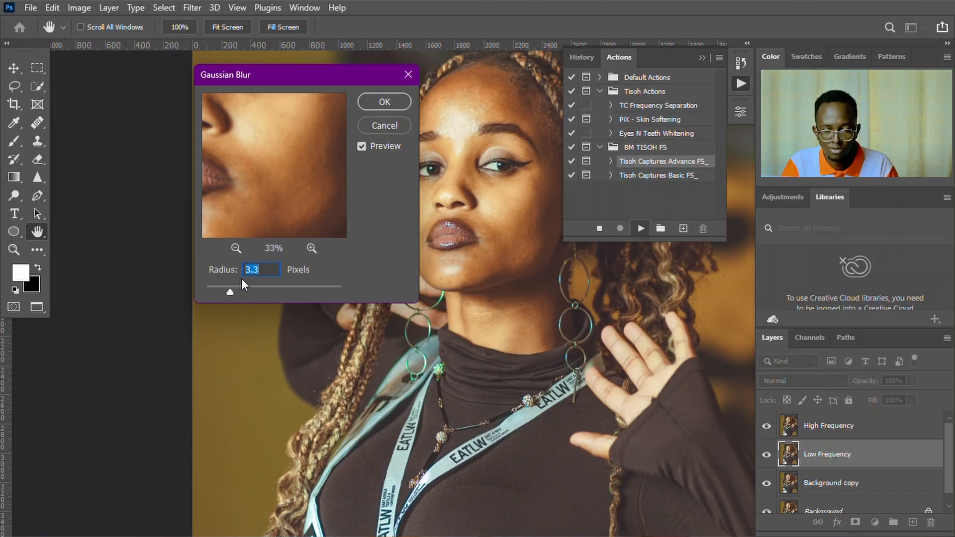
type("10")
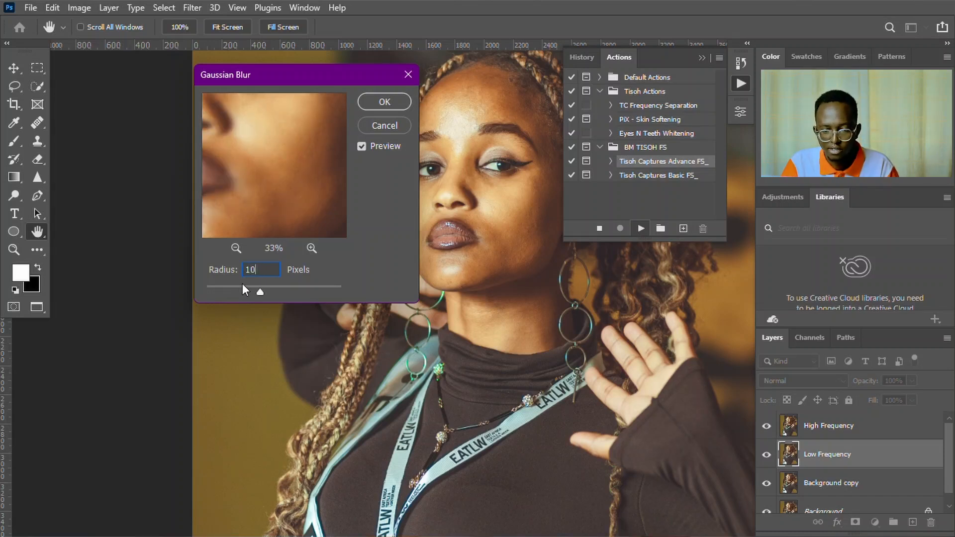
mouse_move(277, 171)
left_mouse_down()
mouse_move(219, 218)
mouse_move(284, 171)
left_mouse_up()
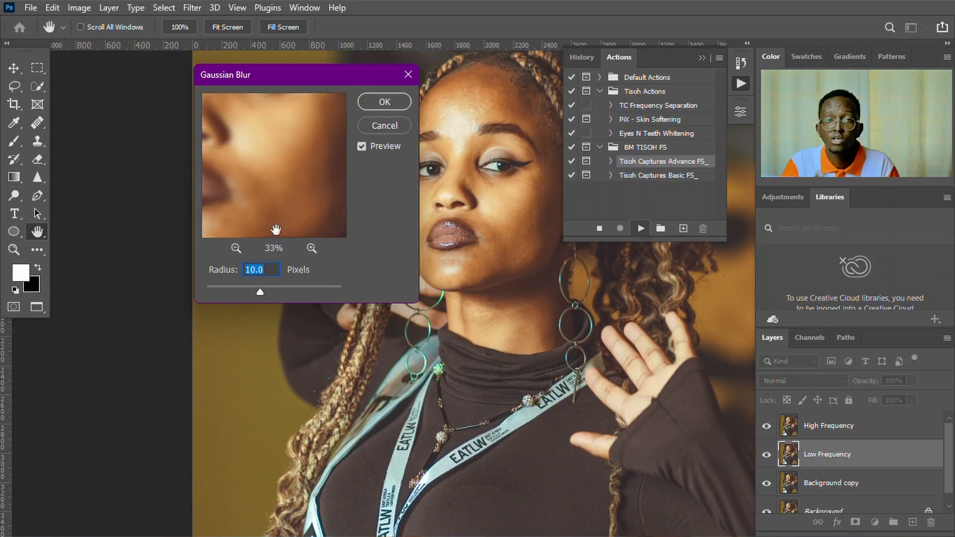
left_click_drag(287, 178, 334, 171)
left_click_drag(289, 201, 304, 171)
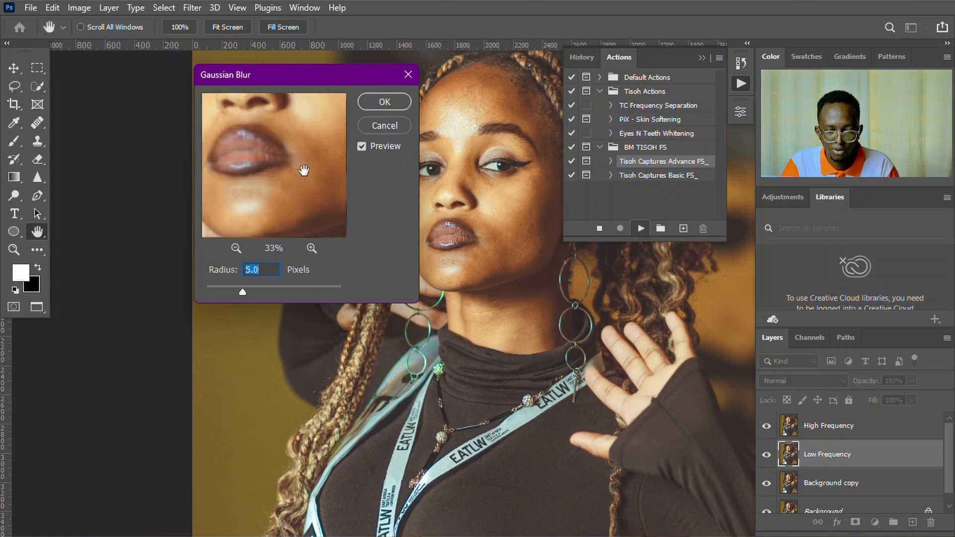
Blur the Low Frequency layer with a Gaussian Blur radius of 6.4 pixels and return to the Healing Brush.
left_click_drag(277, 219, 272, 185)
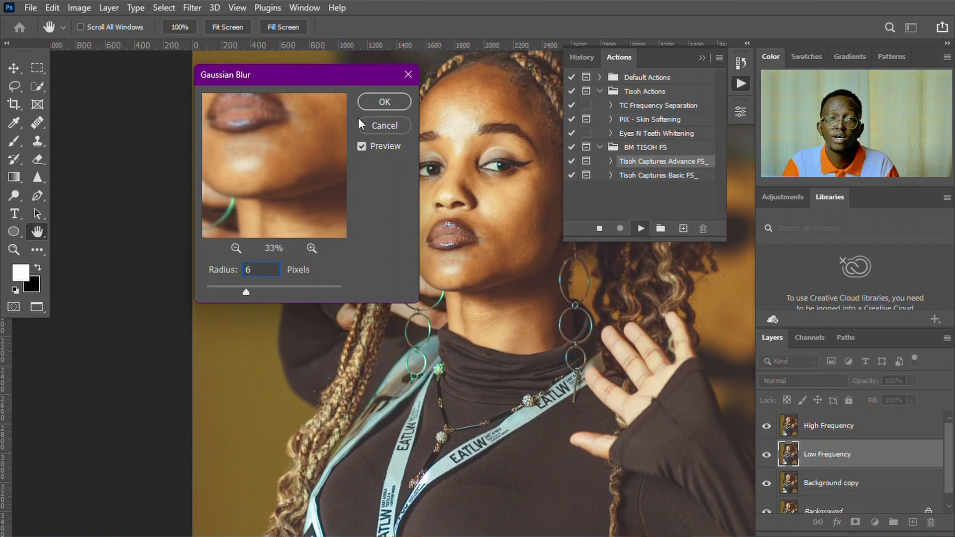
type(".4")
left_click(376, 101)
key("j")
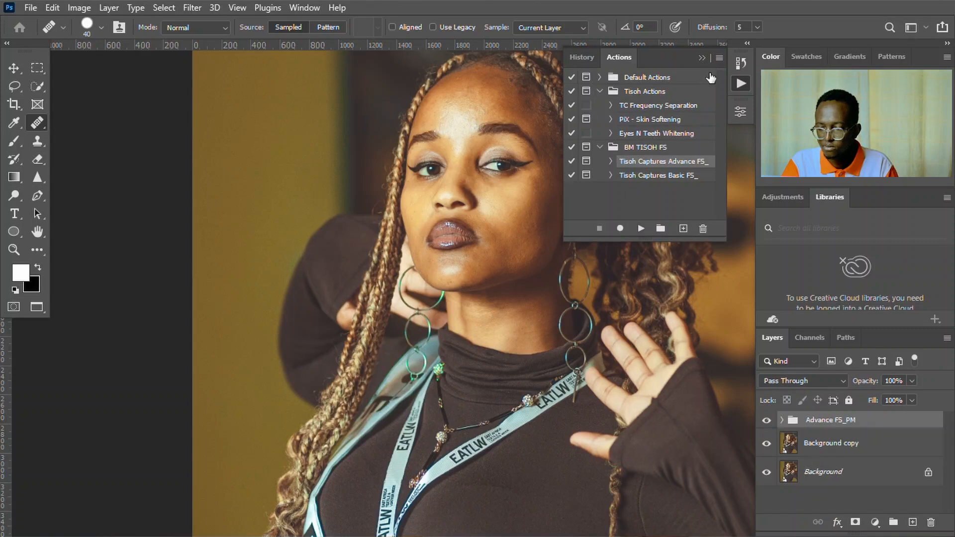
Expand the Advance FS_PM group and enlarge the layer list to review its high and low frequency layers.
left_click(783, 420)
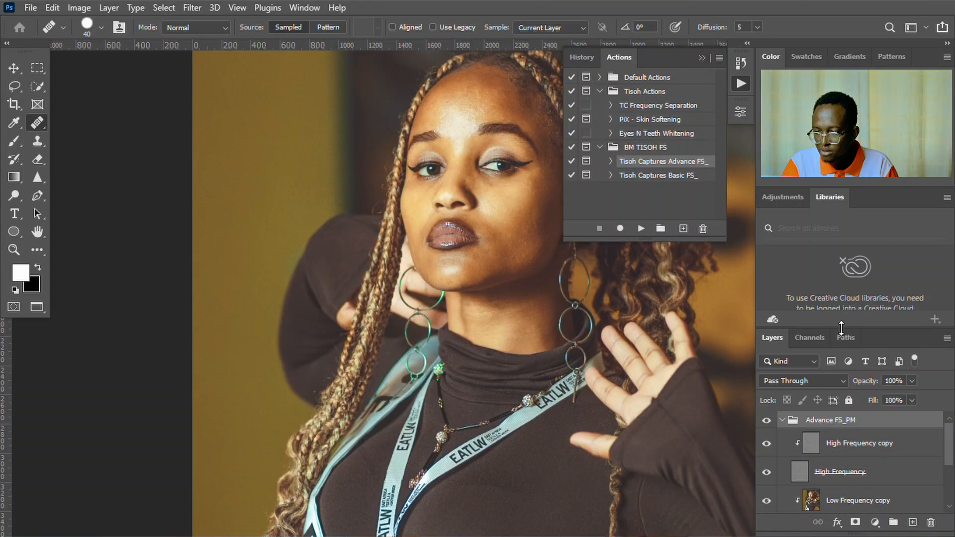
left_click_drag(841, 328, 842, 220)
scroll(864, 438, "down", 2)
scroll(865, 438, "up", 2)
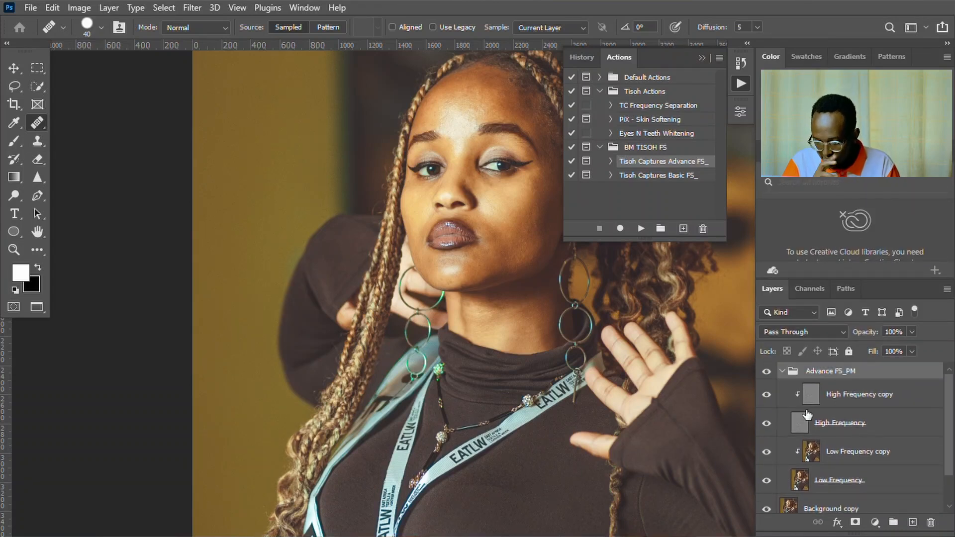
Select the High Frequency copy layer in the Advance FS_PM group and inspect the skin texture on the face.
left_click(782, 371)
left_click(782, 372)
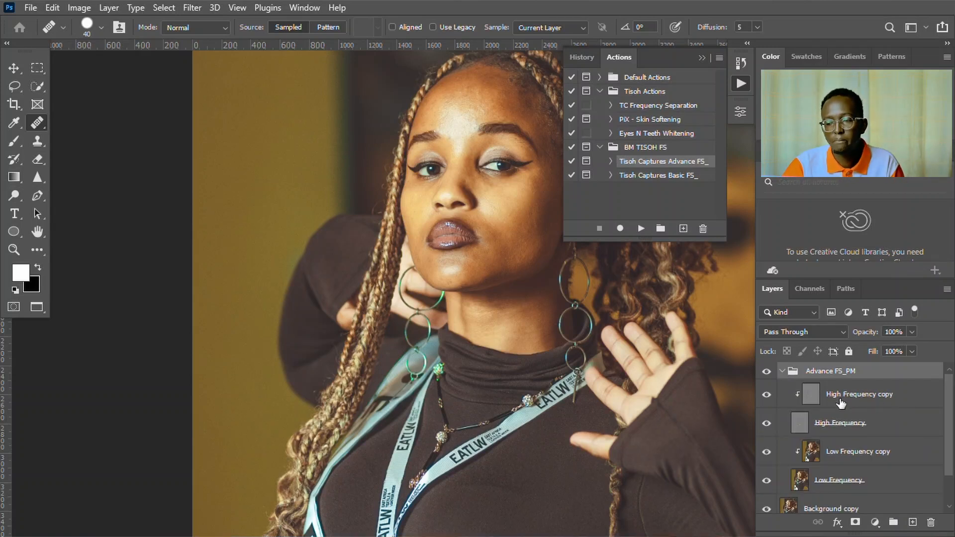
scroll(833, 446, "down", 1)
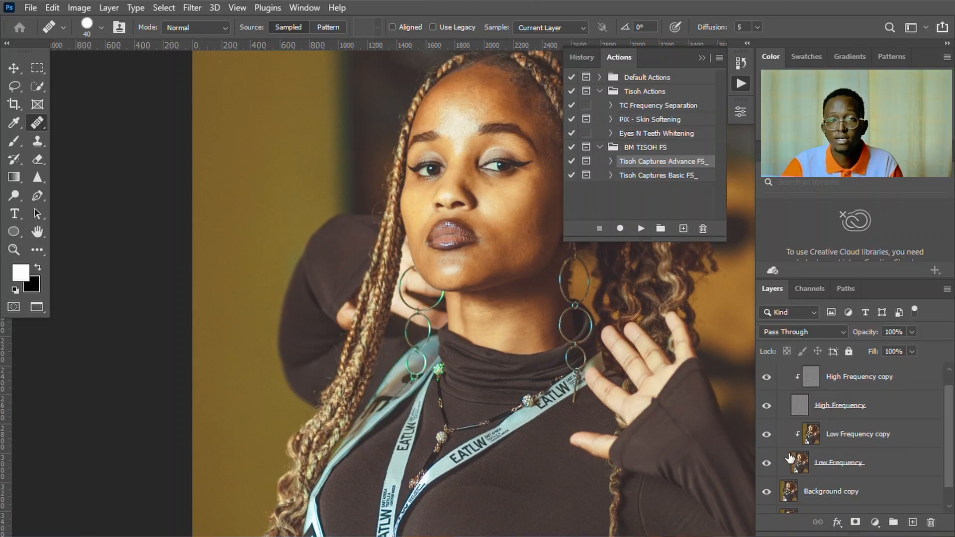
left_click(850, 388)
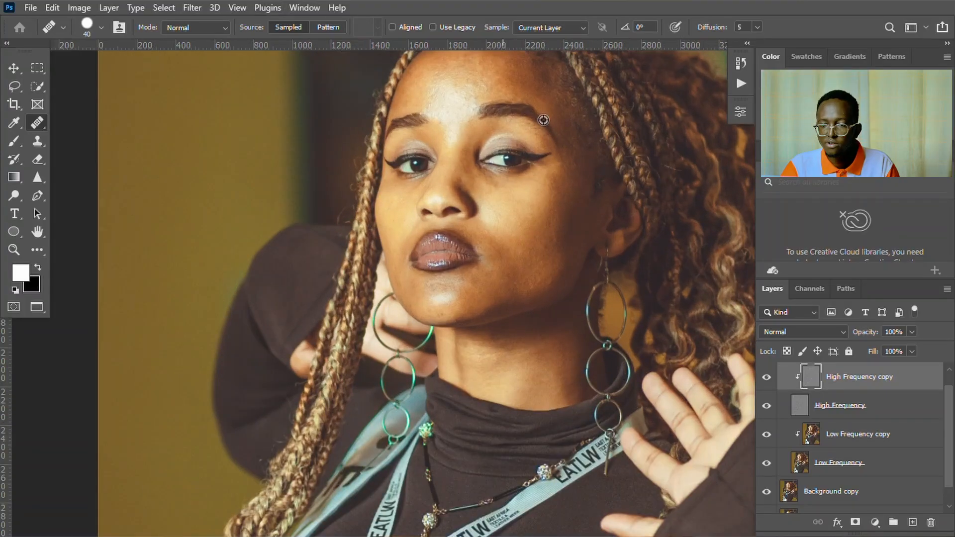
scroll(592, 416, "up", 5)
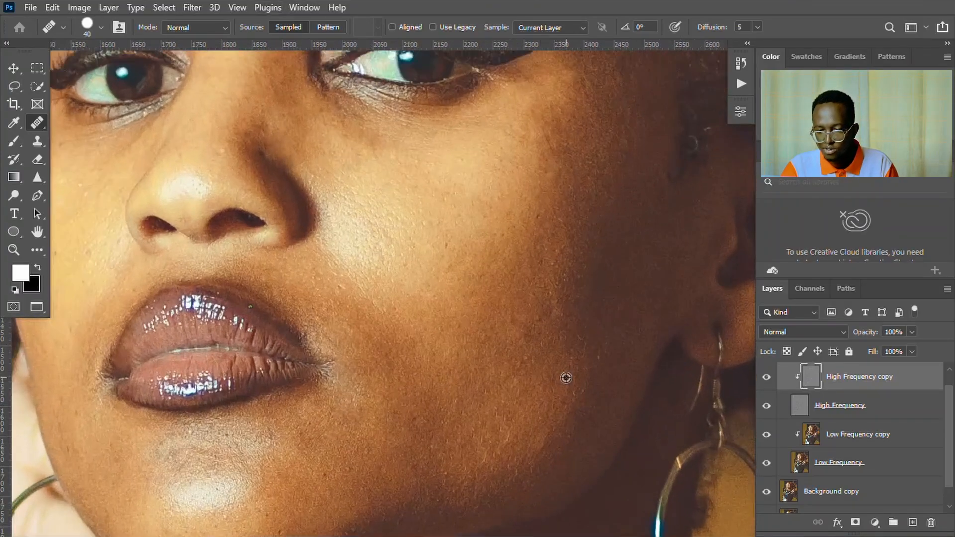
scroll(492, 373, "down", 5)
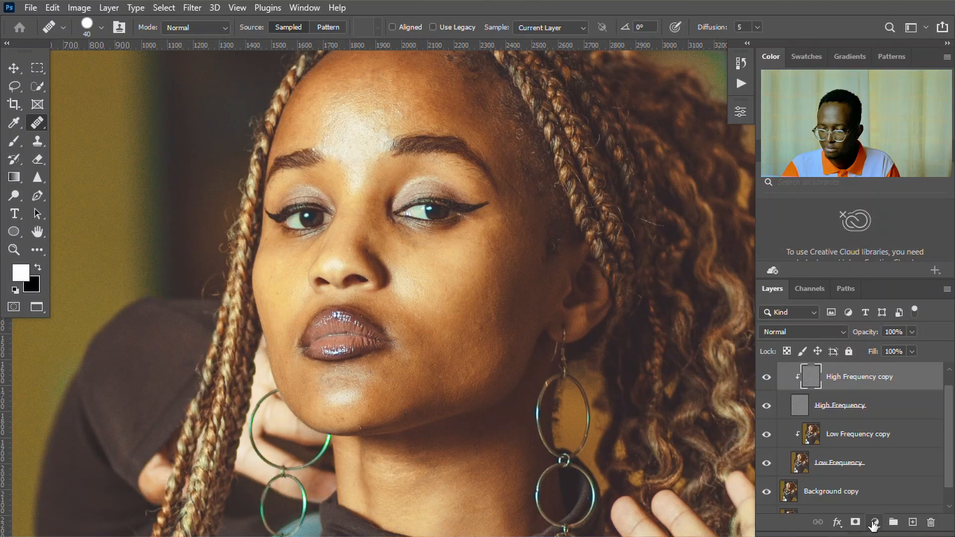
Add a Black & White adjustment layer above the High Frequency copy layer and close its properties.
left_click(874, 522)
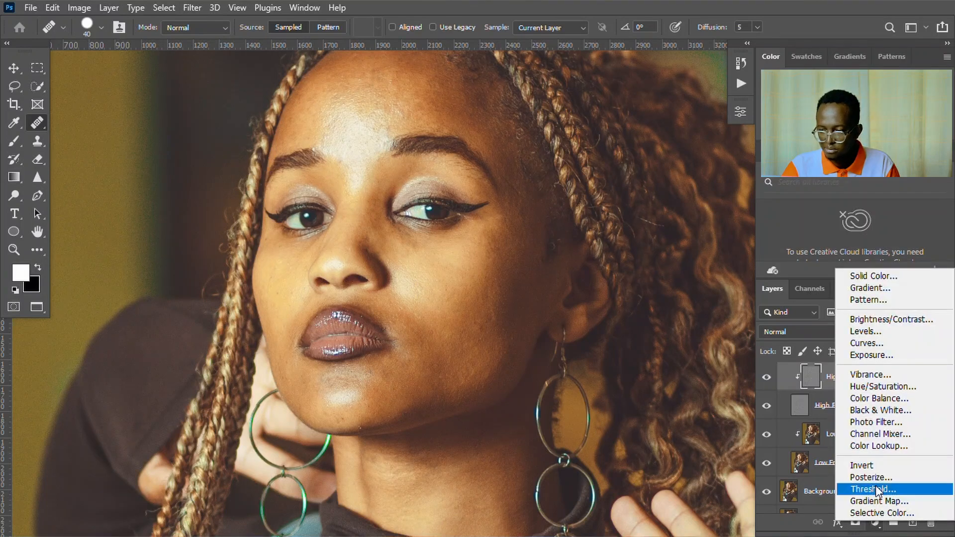
left_click(883, 410)
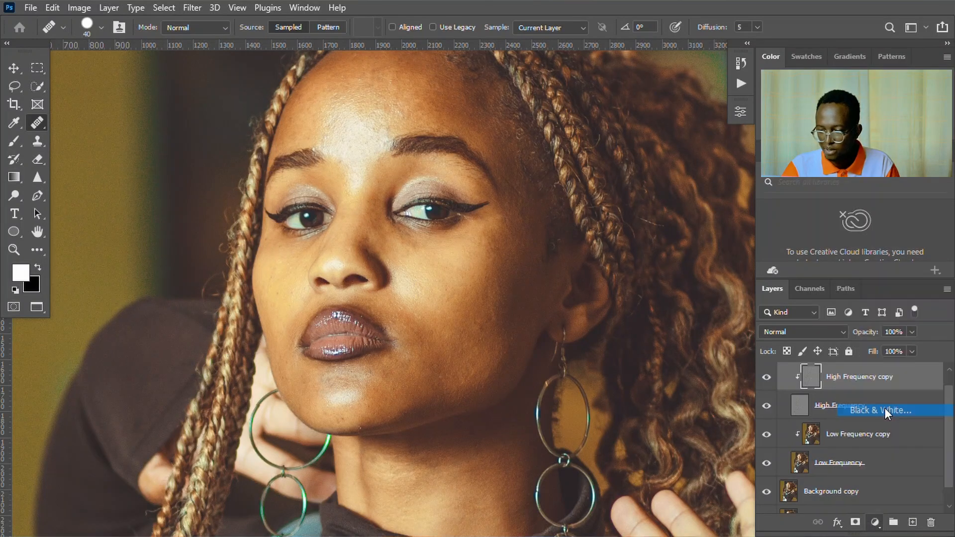
left_click_drag(616, 198, 613, 232)
left_click(701, 106)
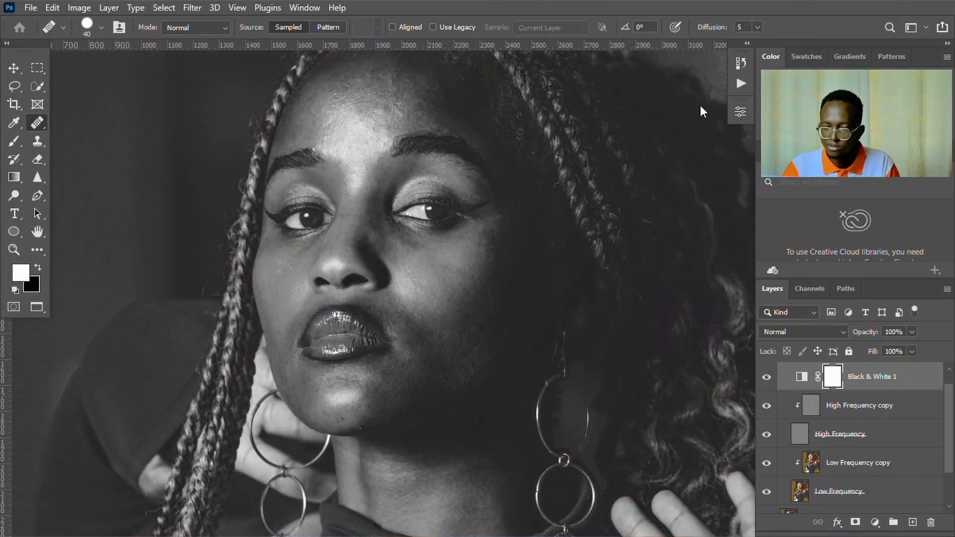
On the High Frequency copy layer, heal the blemishes along the shadowed lower cheek and jaw, sampling nearby clean skin.
scroll(408, 269, "down", 3)
scroll(444, 370, "up", 3)
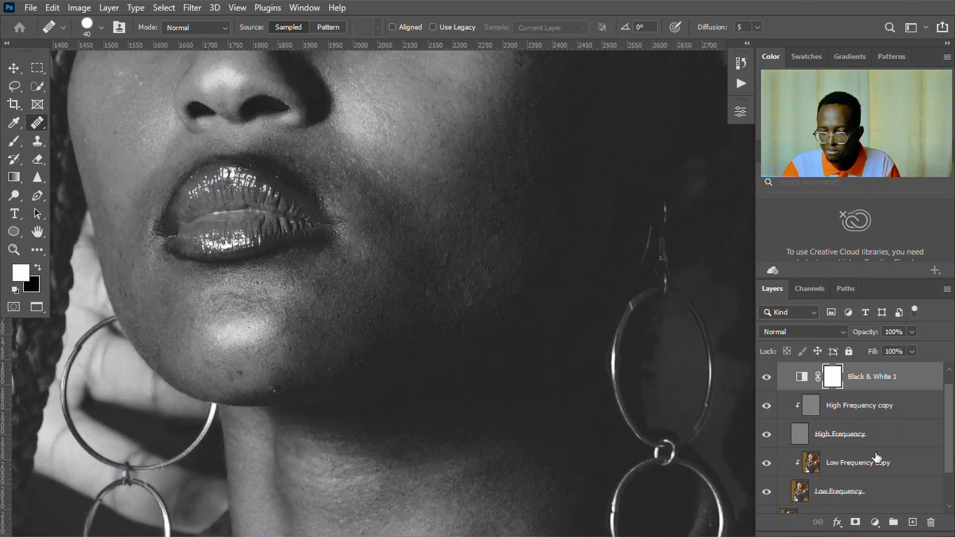
left_click(854, 417)
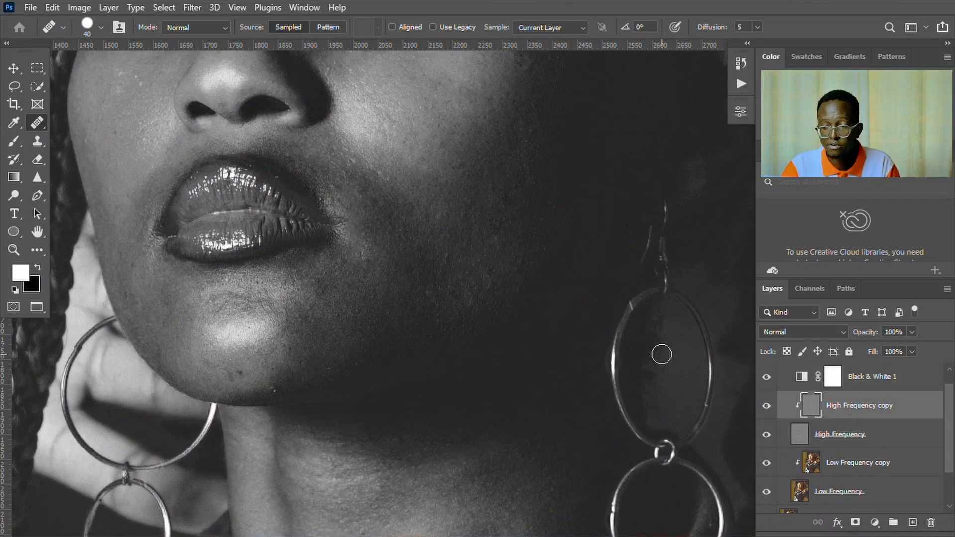
left_click(509, 256, "alt")
left_click(488, 269)
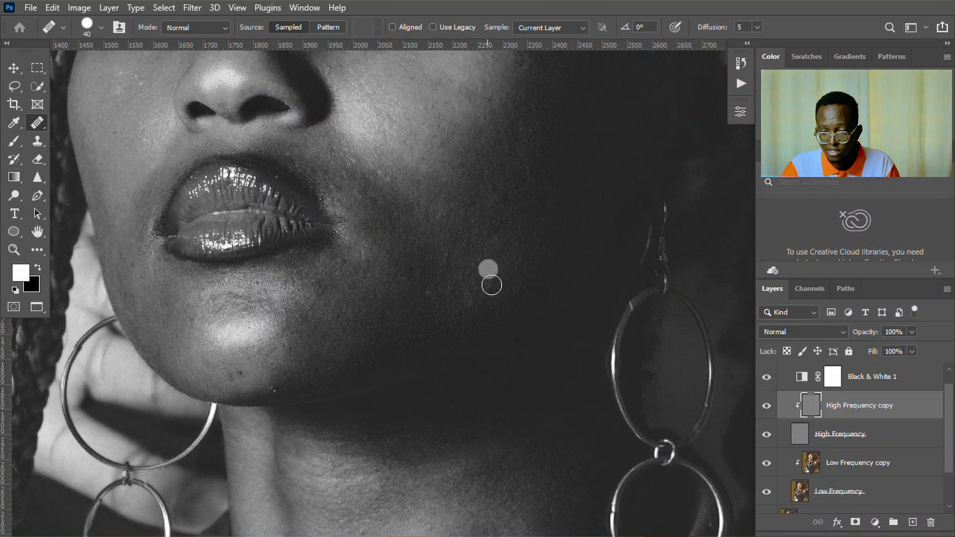
left_click(491, 286)
left_click(436, 322)
mouse_move(463, 300)
left_mouse_down()
mouse_move(426, 314)
mouse_move(432, 297)
mouse_move(420, 314)
left_mouse_up()
left_click(389, 324, "alt")
left_click(329, 343)
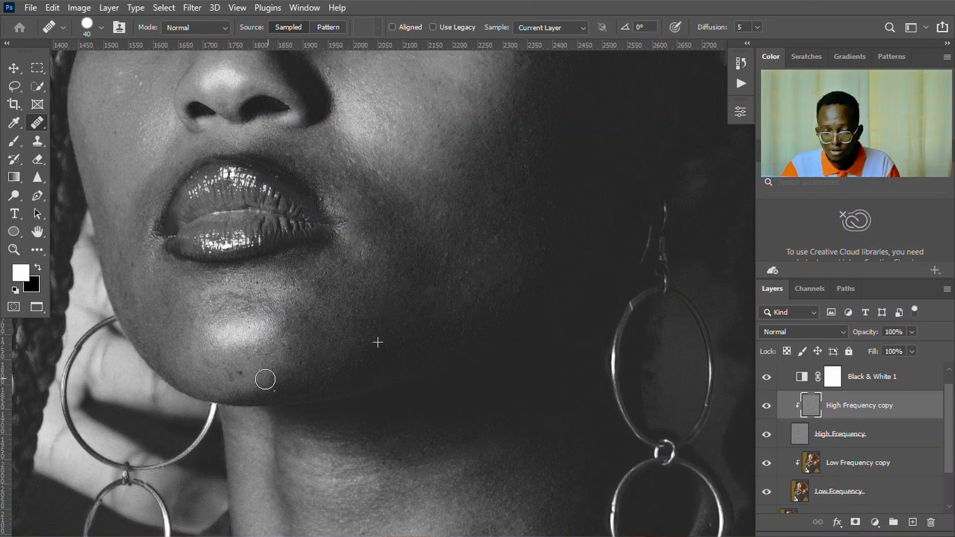
Heal the dark spots near the lower edge of the chin using samples of clean skin just above them.
left_click(228, 357, "alt")
left_click(242, 372)
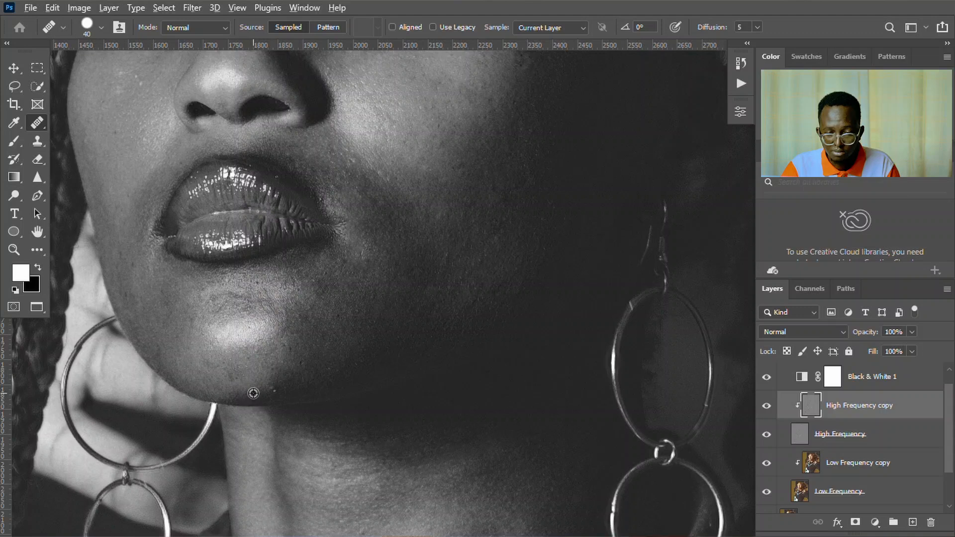
left_click(257, 378, "alt")
left_click(274, 388)
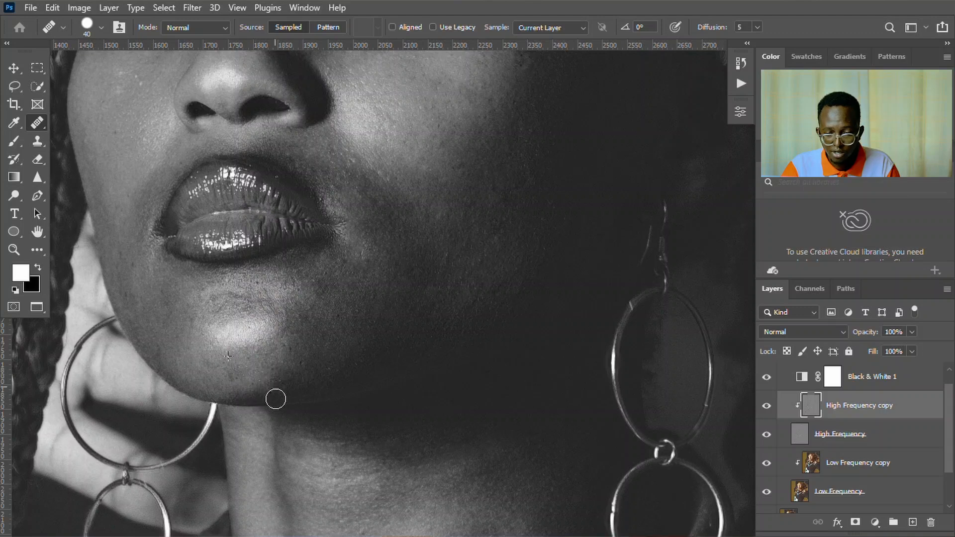
Heal the remaining blemishes on the side of the chin and beneath the lower lip, resampling clean skin for each area.
left_click(314, 343)
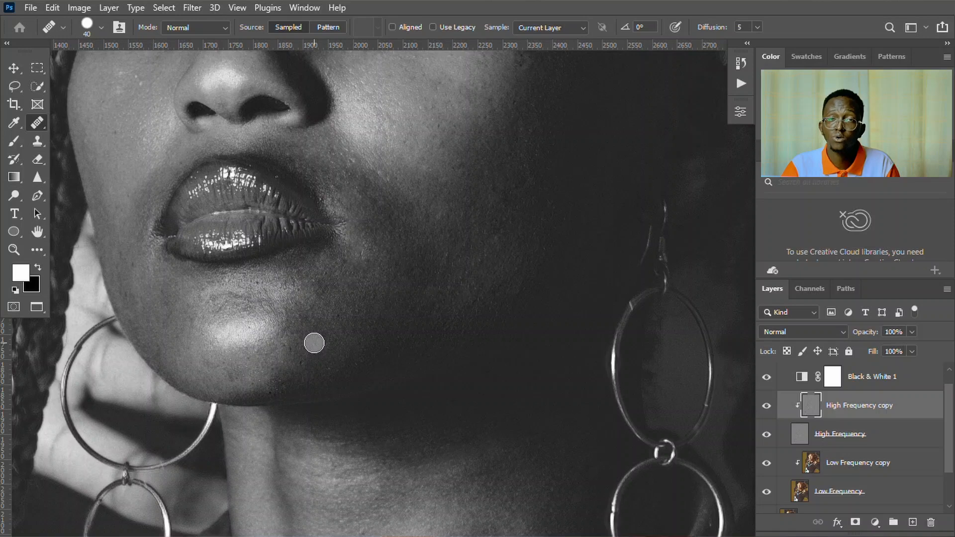
left_click(314, 343, "alt")
left_click(300, 362)
left_click(317, 367)
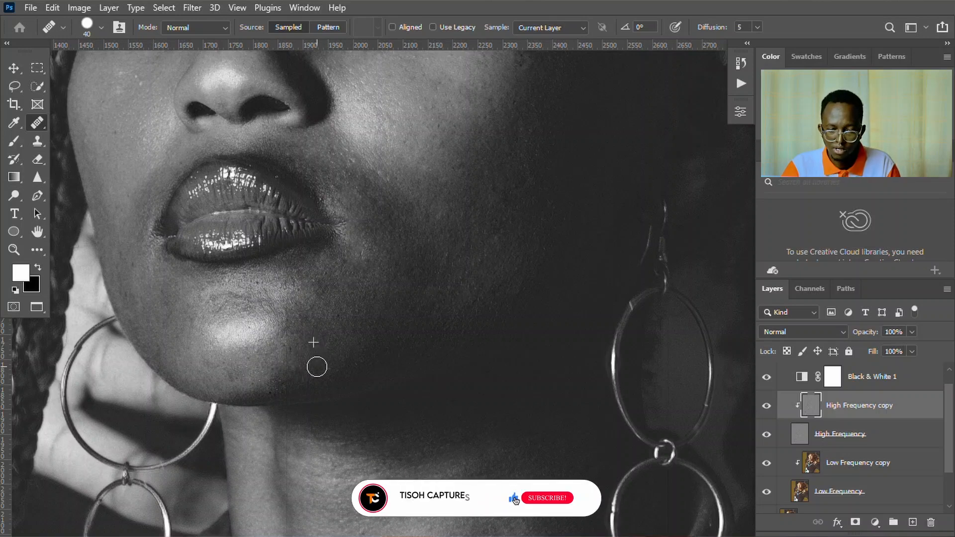
left_click(297, 343, "alt")
left_click(289, 347)
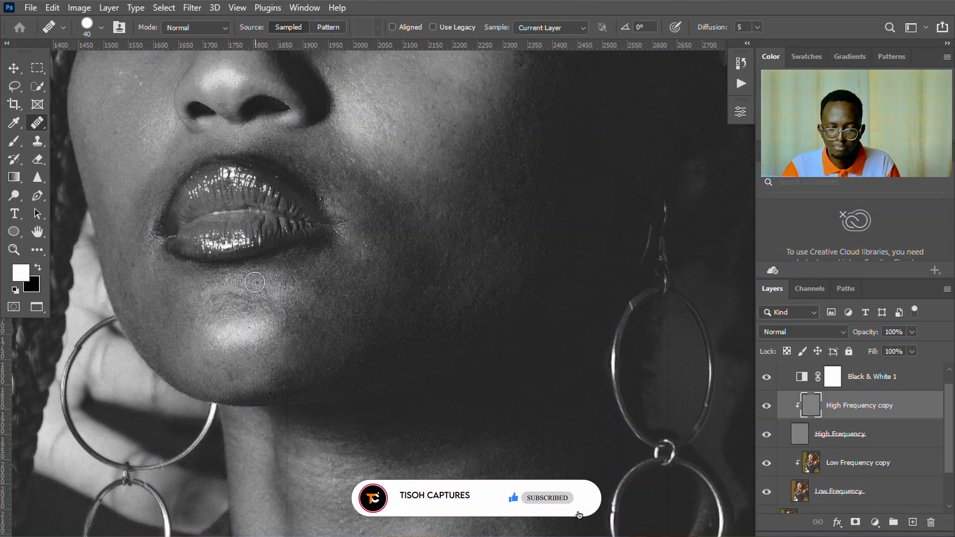
left_click(125, 282, "alt")
left_click(188, 301)
left_click(233, 284, "alt")
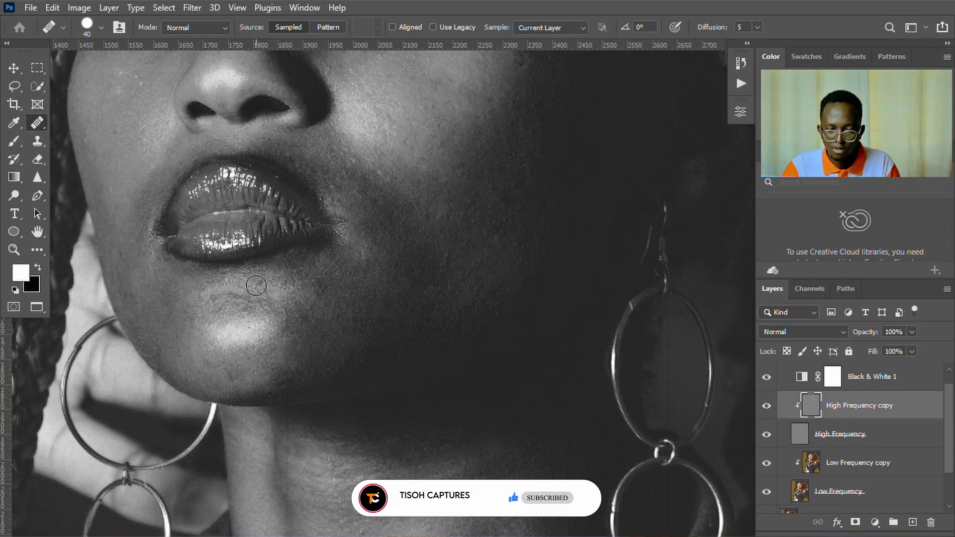
left_click(256, 286)
Heal the spots on the brighter cheek, from beside the nose up to beneath the eye, with nearby skin samples.
scroll(251, 286, "up", 2)
scroll(112, 229, "up", 1)
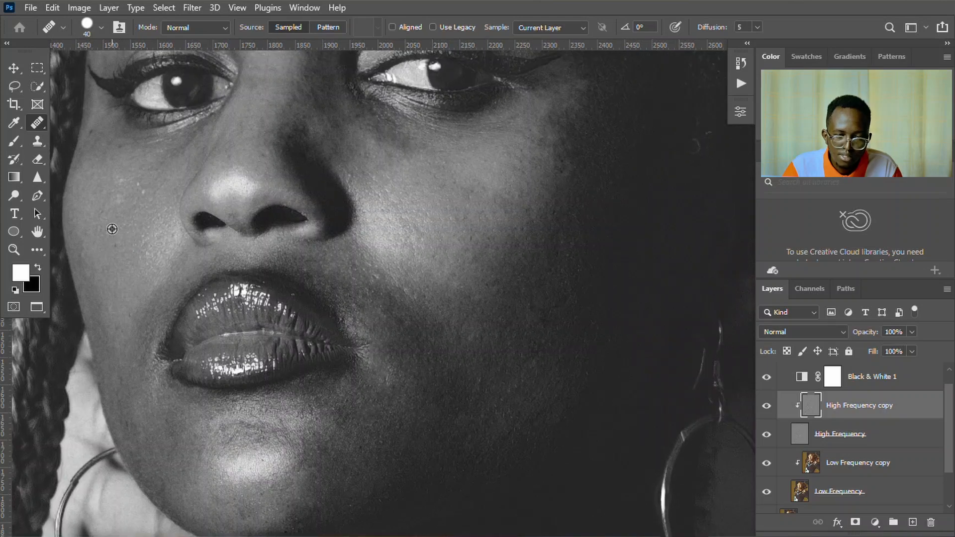
scroll(112, 229, "up", 1)
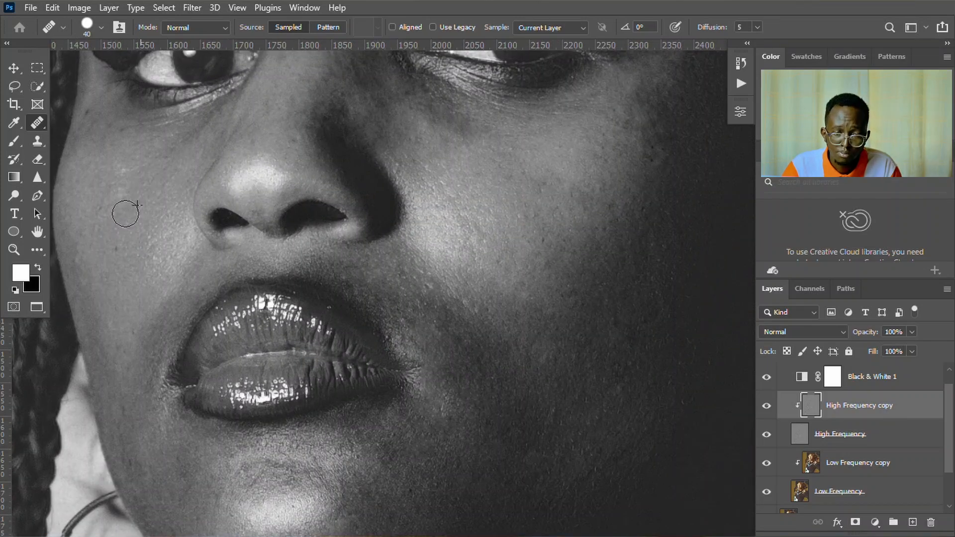
left_click(85, 235, "alt")
left_click(112, 253)
left_click(158, 262, "alt")
left_click(179, 251)
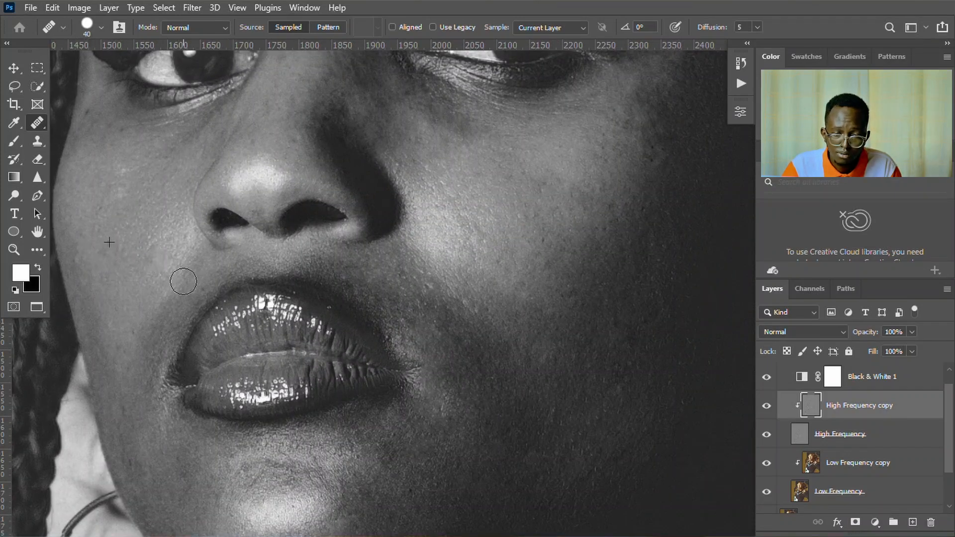
left_click(99, 126, "alt")
left_click(92, 119)
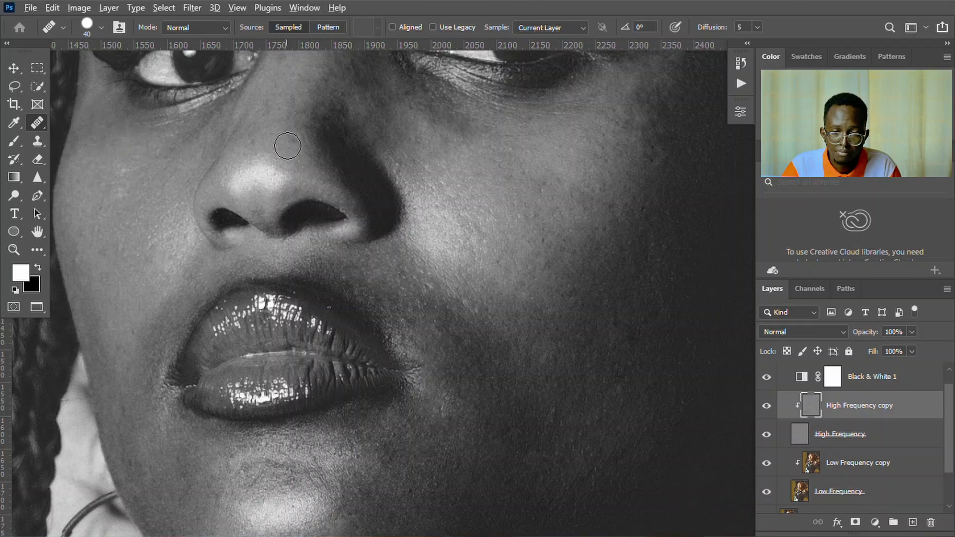
Check the forehead, eyes and neck for leftover blemishes and hide the Black & White adjustment layer.
scroll(288, 146, "down", 2)
scroll(299, 207, "up", 6)
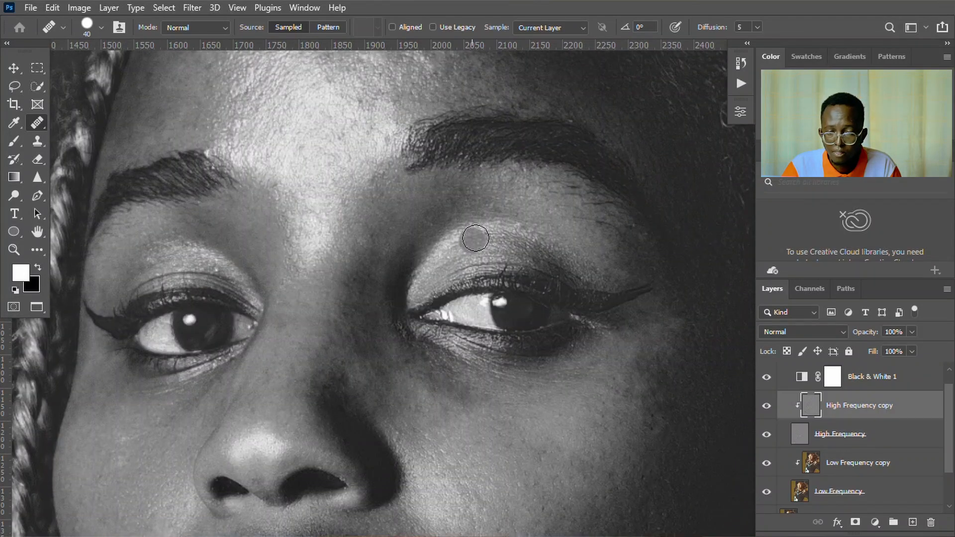
scroll(322, 220, "up", 4)
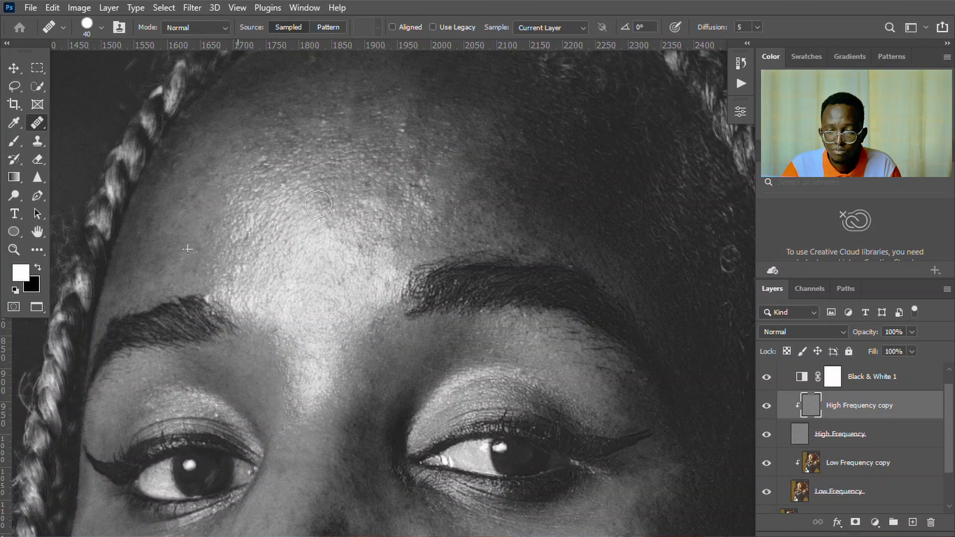
scroll(368, 244, "down", 3)
scroll(359, 279, "down", 4)
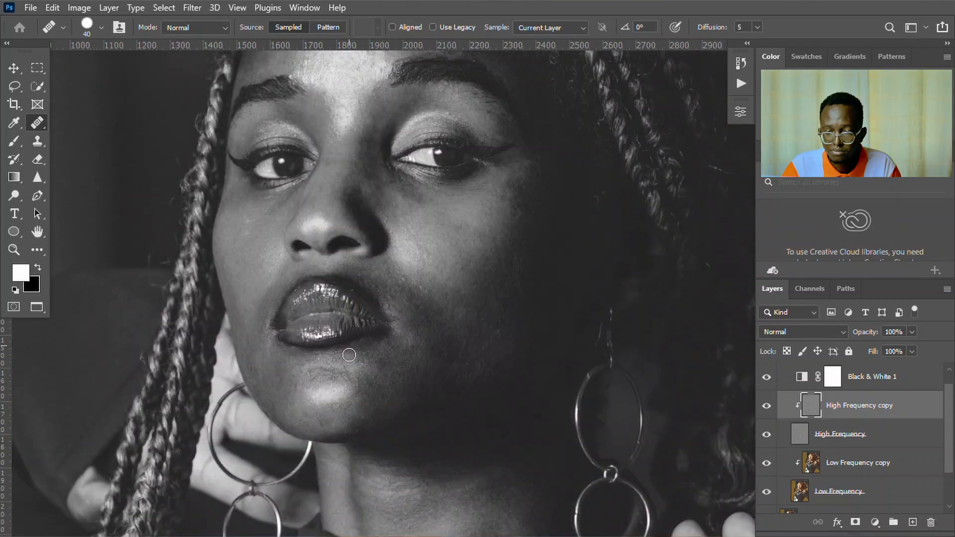
scroll(349, 354, "down", 5)
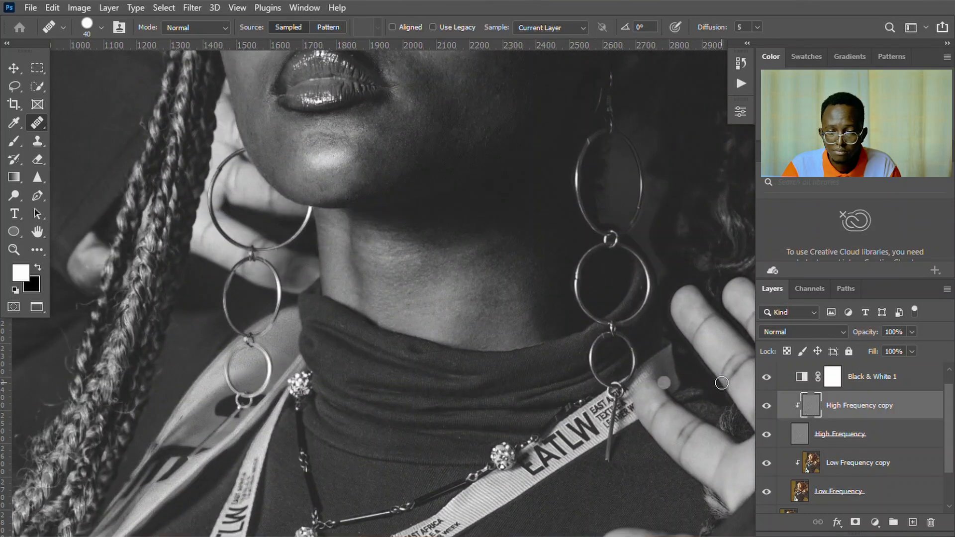
left_click(766, 378)
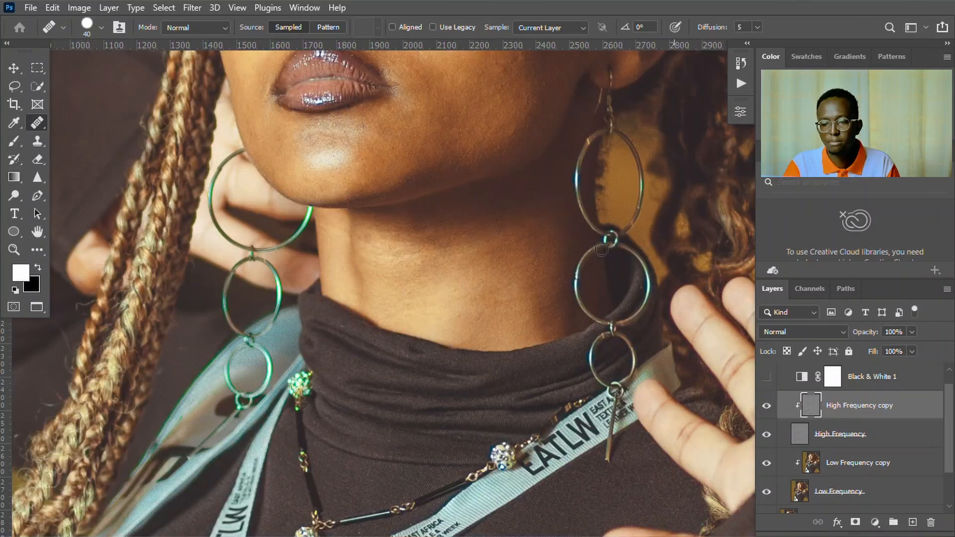
Review the face in colour and compare the portrait with the Advance FS_PM group hidden and shown.
scroll(552, 218, "up", 2)
scroll(551, 218, "up", 8)
scroll(551, 224, "down", 3)
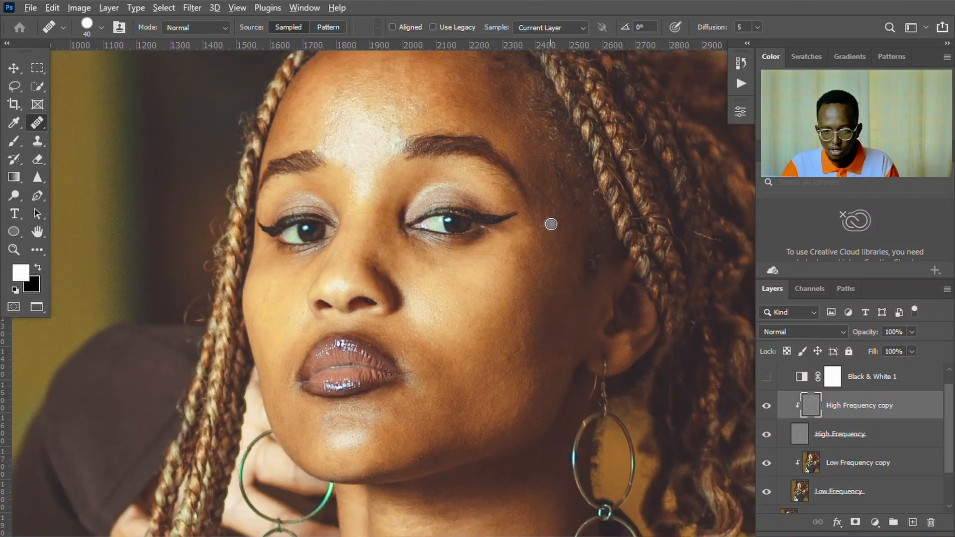
scroll(769, 413, "up", 2)
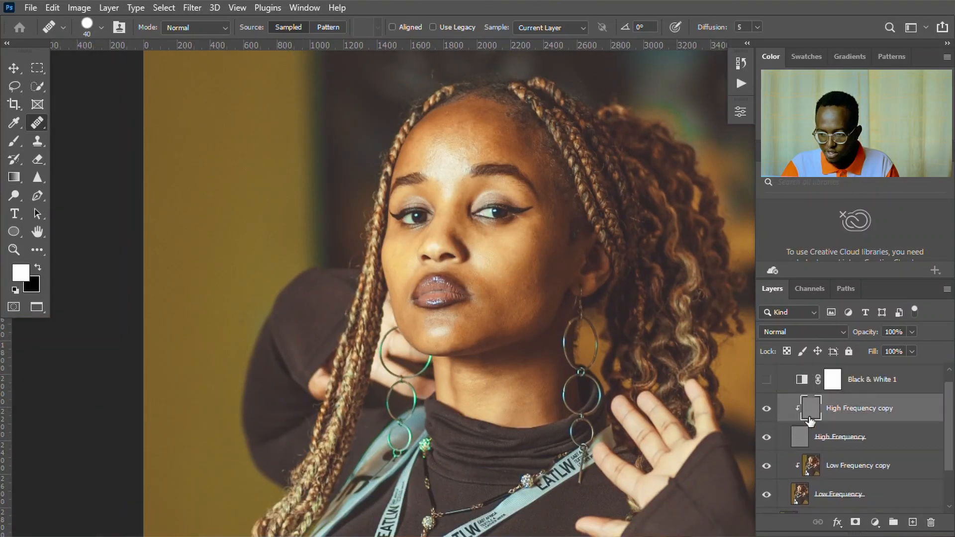
left_click(767, 373)
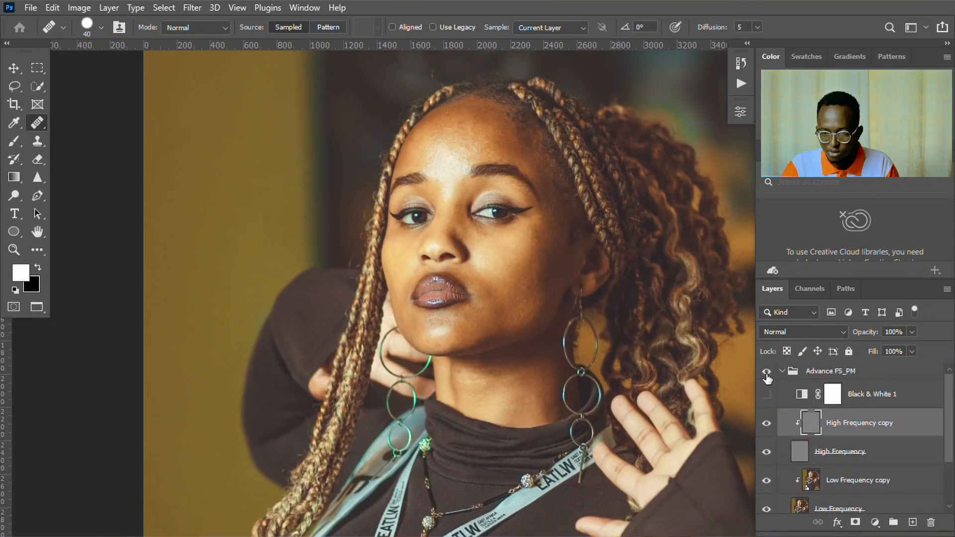
left_click(766, 373)
left_click(767, 374)
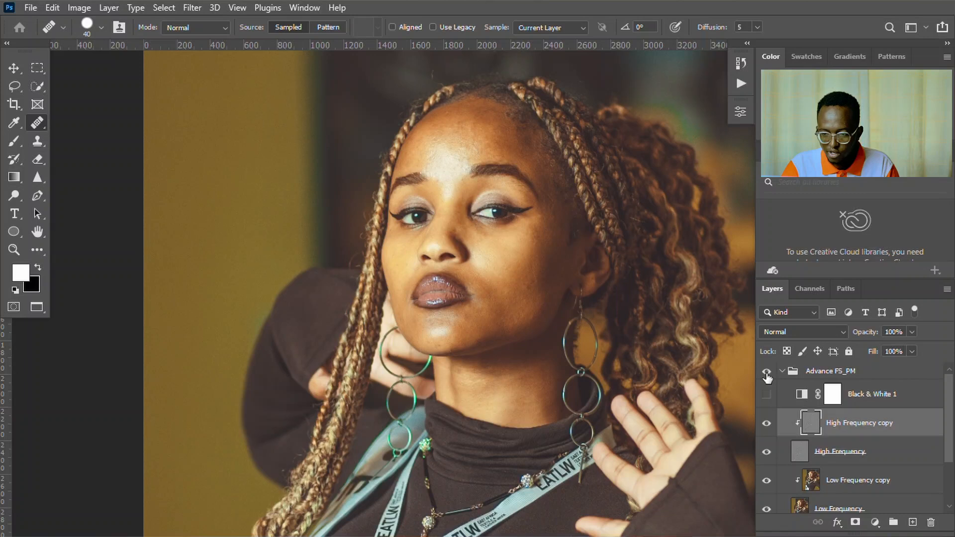
Select the Low Frequency copy layer and switch to the Mixer Brush Tool.
scroll(854, 512, "down", 2)
left_click(853, 425)
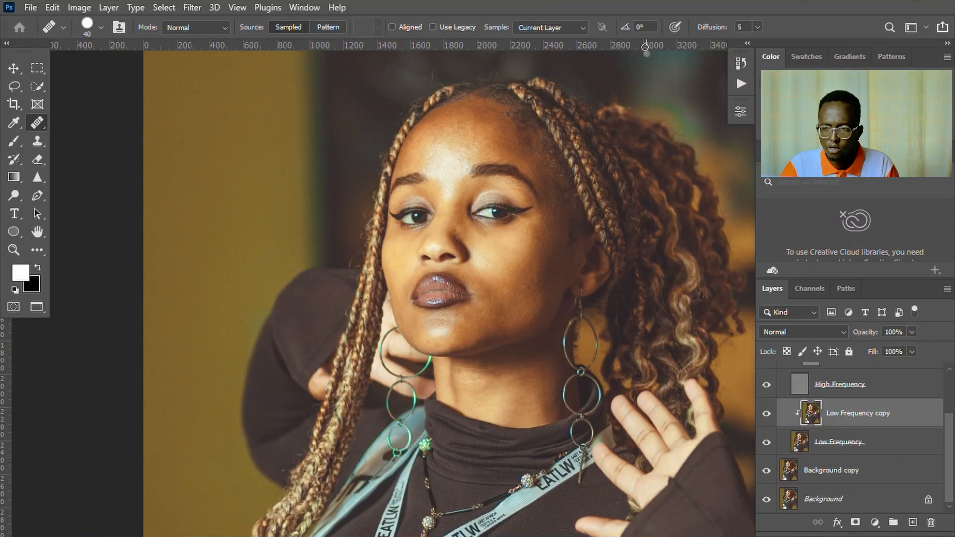
left_click(12, 141)
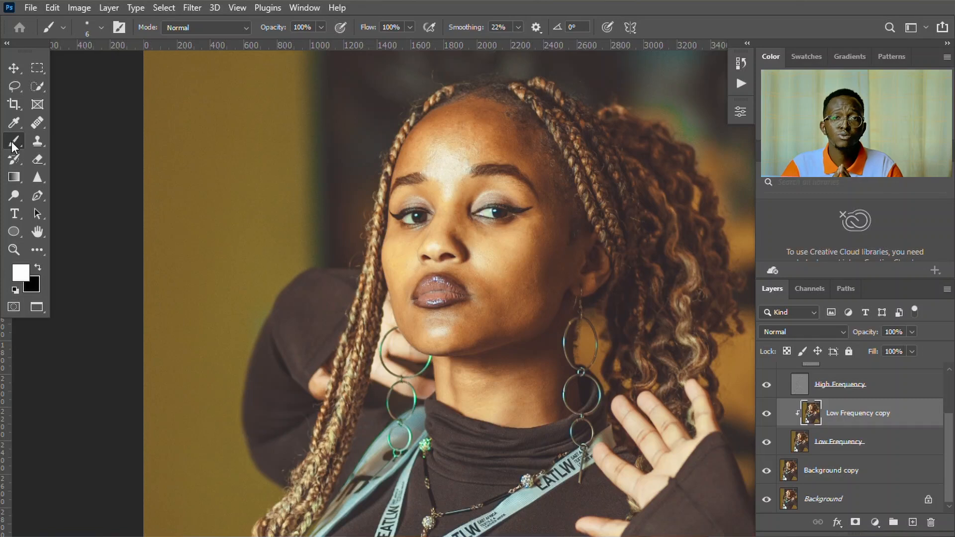
right_click(11, 142)
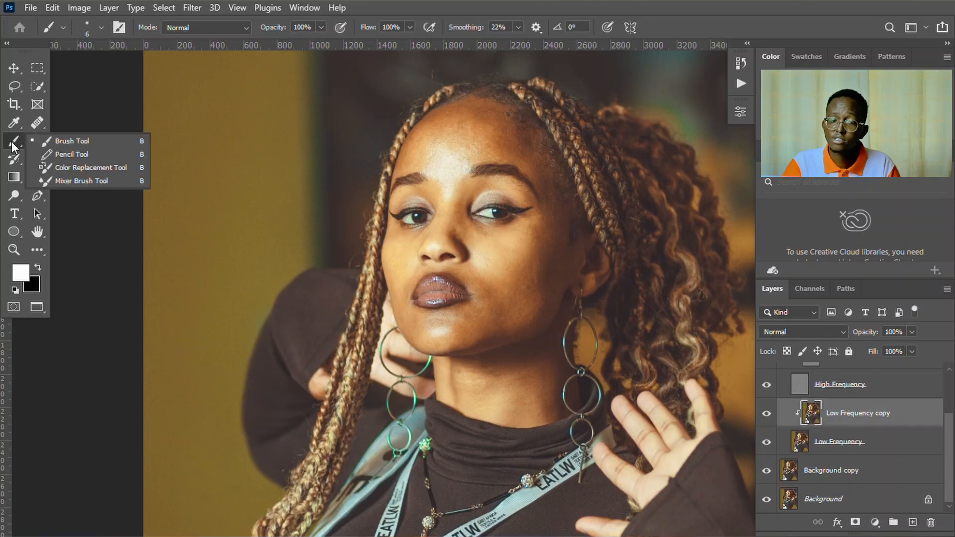
left_click(59, 180)
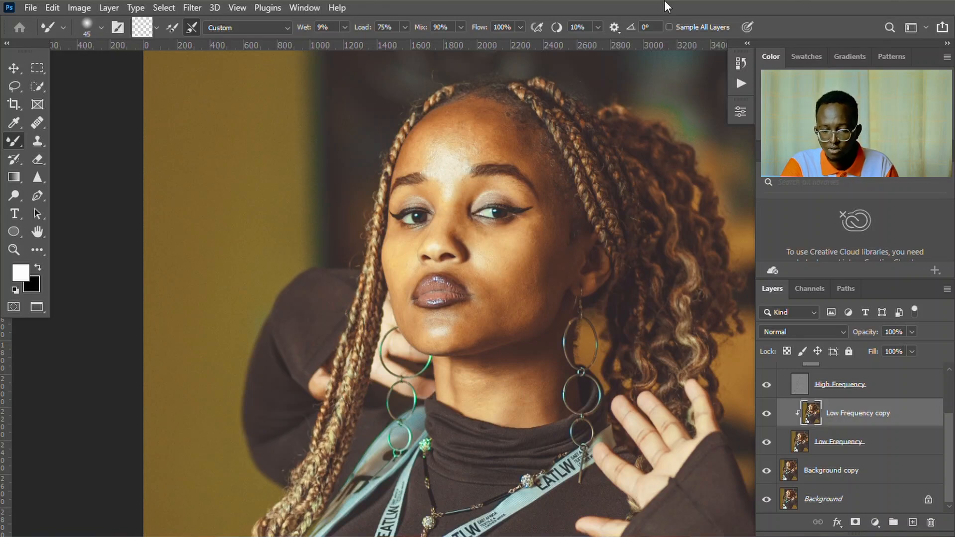
Maximize the program window again and collapse the Advance FS_PM layer group.
left_click(302, 8)
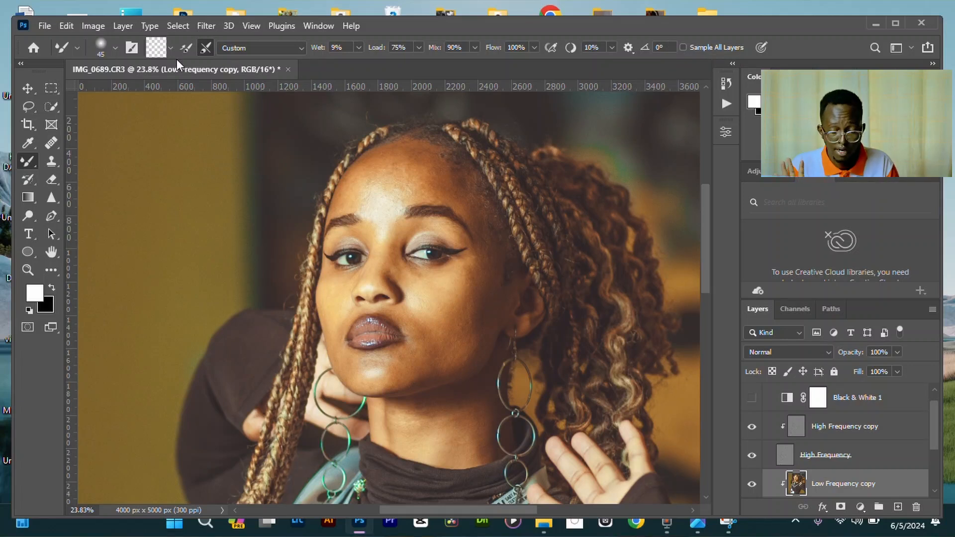
left_click(892, 25)
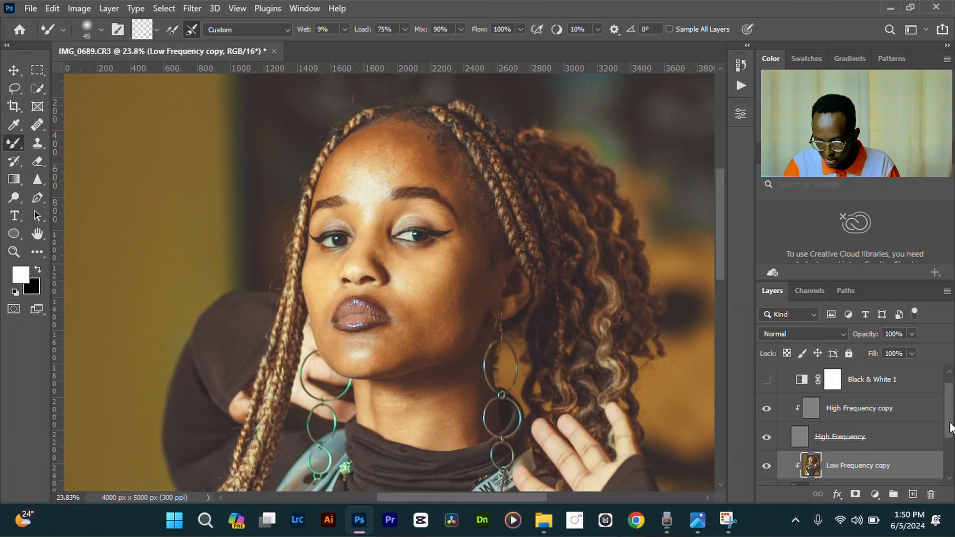
scroll(950, 428, "up", 1)
left_click(780, 378)
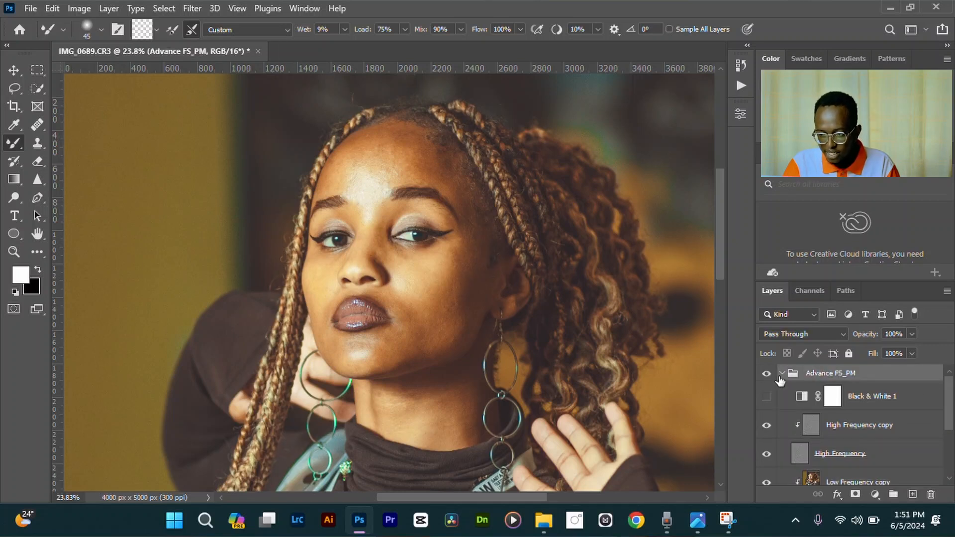
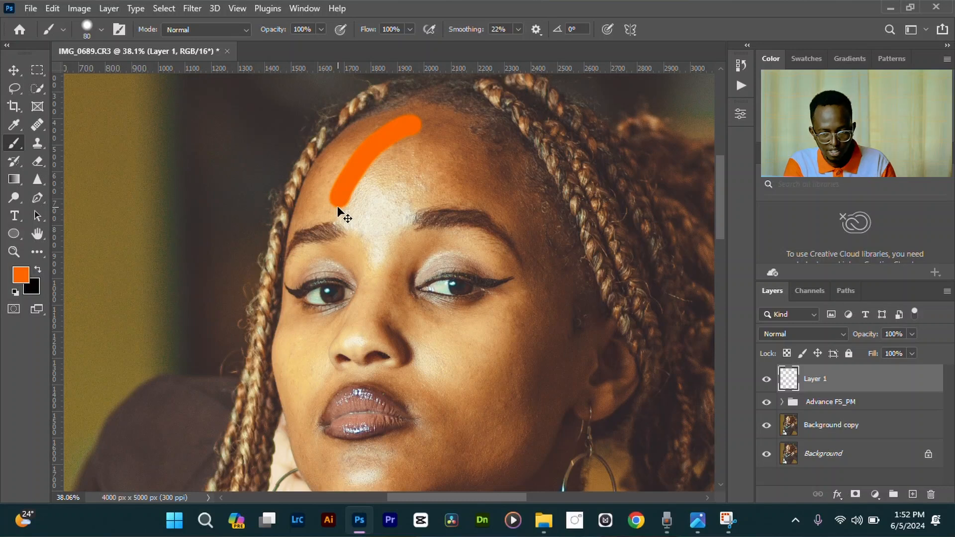
Undo the forehead stroke, then paint orange direction arrows on Layer 1 over the darker forehead side and both cheeks.
key("ctrl+z")
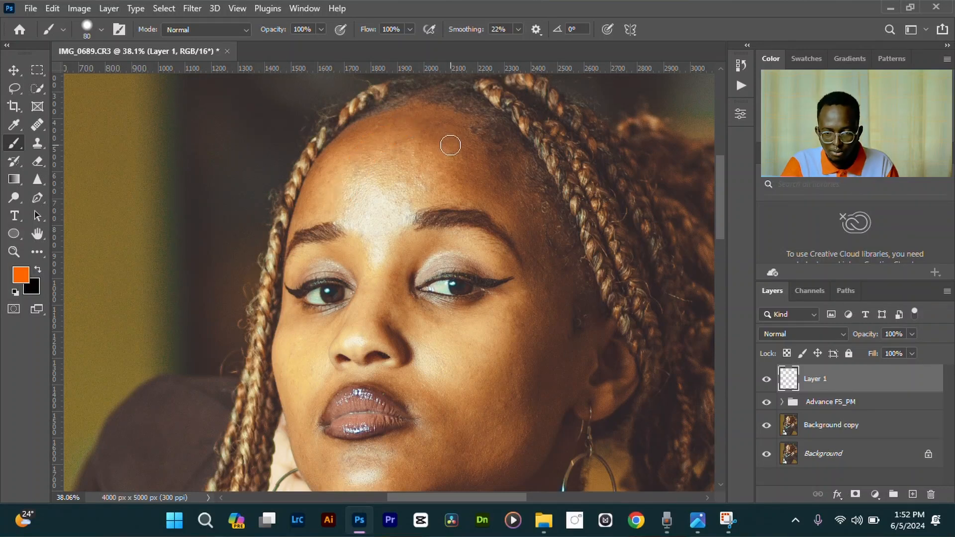
mouse_move(444, 143)
left_mouse_down()
mouse_move(505, 216)
mouse_move(409, 214)
left_mouse_up()
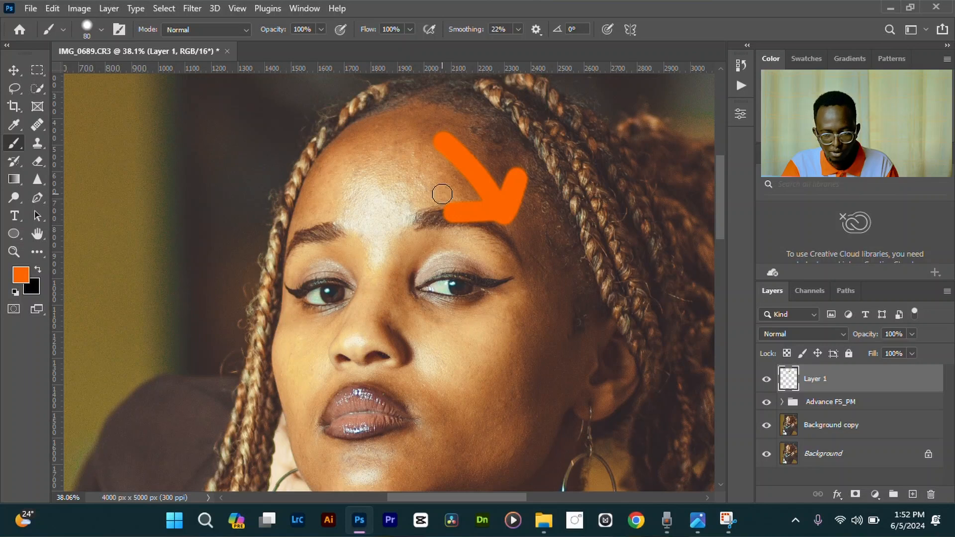
scroll(490, 333, "down", 2)
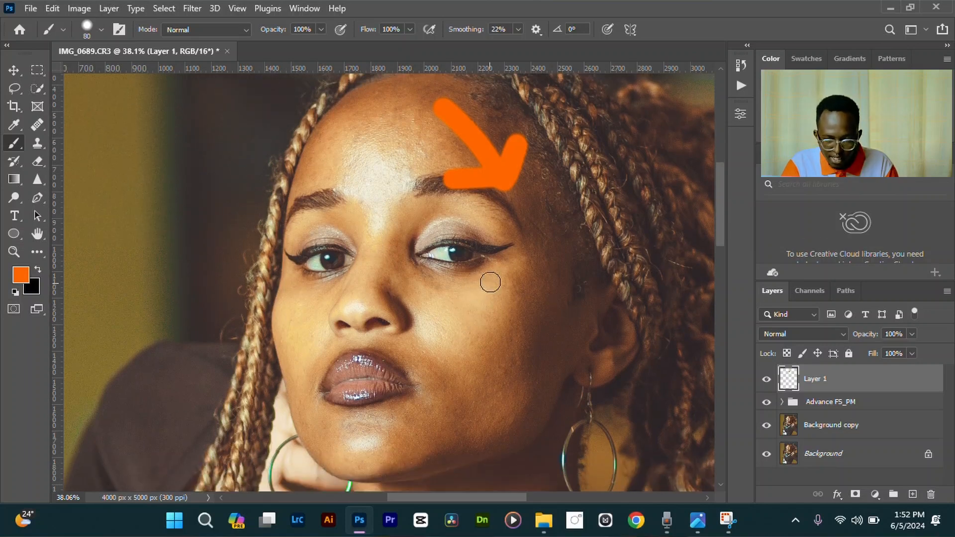
mouse_move(492, 271)
left_mouse_down()
mouse_move(435, 353)
mouse_move(473, 329)
left_mouse_up()
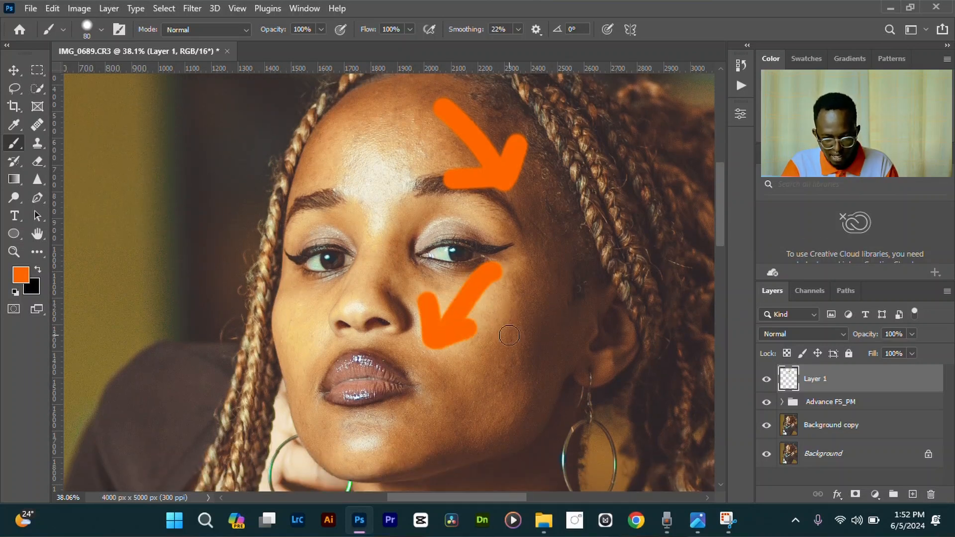
left_click_drag(552, 329, 492, 391)
mouse_move(473, 354)
left_mouse_down()
mouse_move(485, 428)
mouse_move(537, 408)
left_mouse_up()
mouse_move(300, 289)
left_mouse_down()
mouse_move(313, 353)
mouse_move(296, 342)
mouse_move(332, 344)
left_mouse_up()
Paint orange direction arrows on Layer 1 along the chin and down from the corner of the mouth.
mouse_move(359, 520)
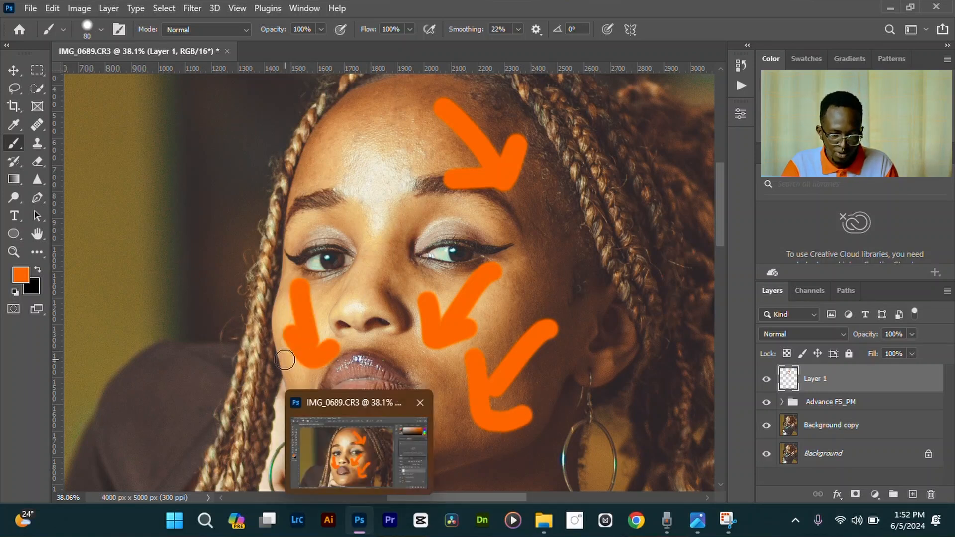
mouse_move(311, 421)
left_mouse_down()
mouse_move(337, 444)
mouse_move(386, 451)
left_mouse_up()
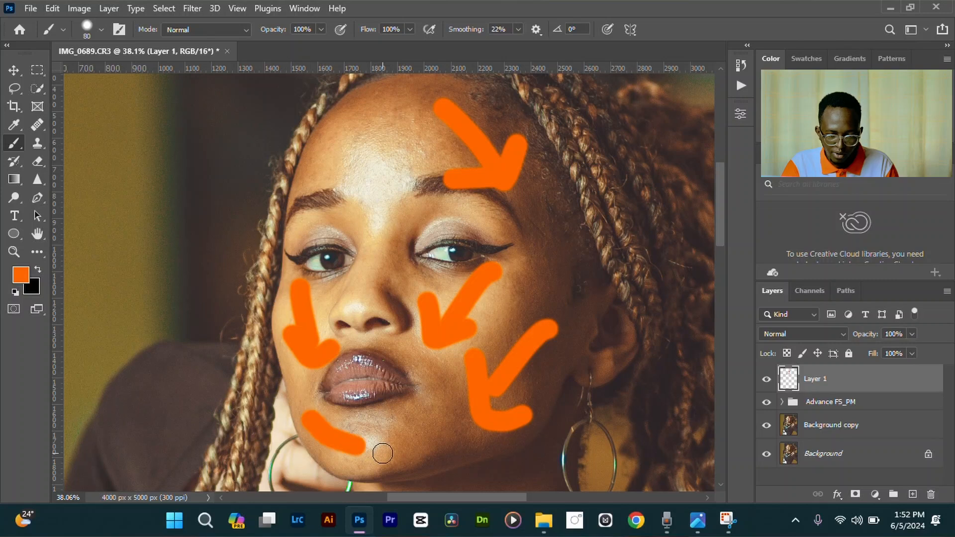
left_click_drag(319, 410, 308, 442)
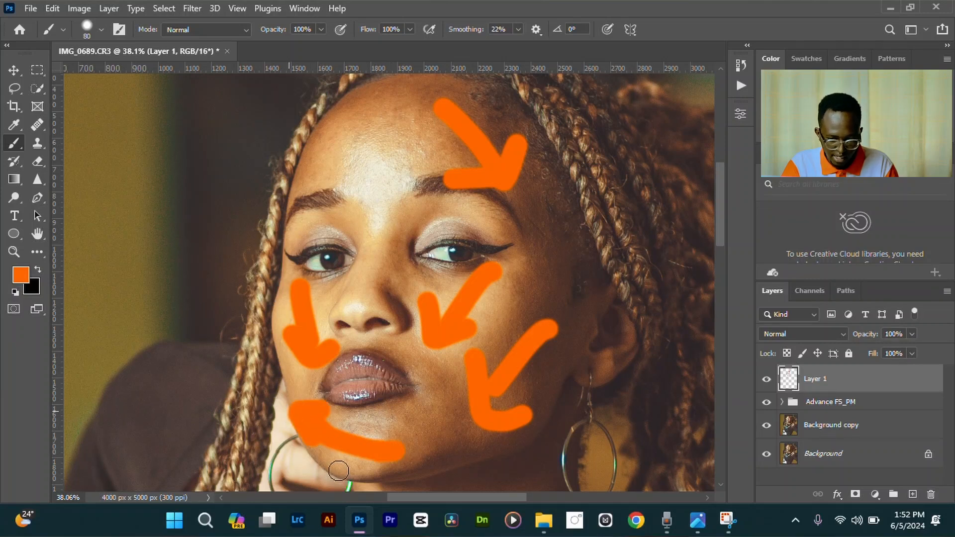
left_click_drag(399, 429, 381, 463)
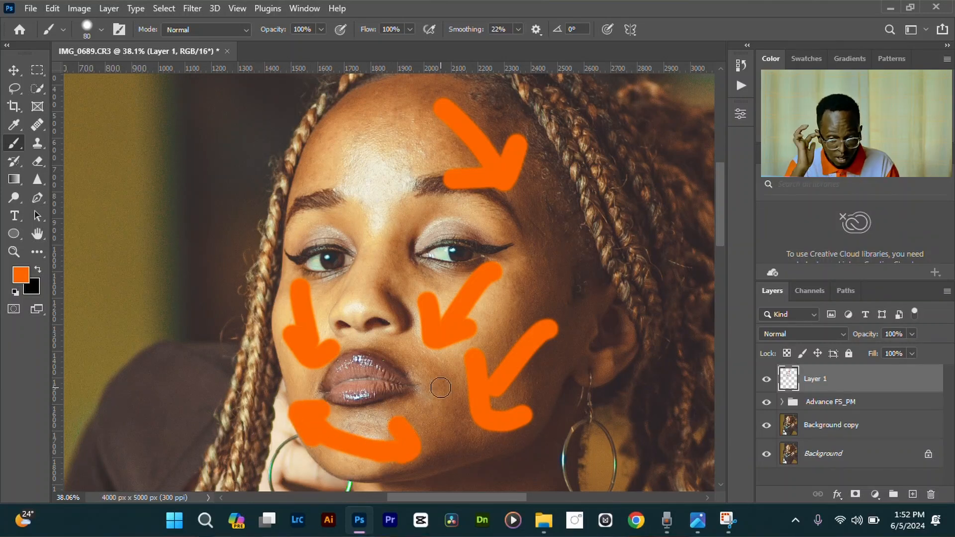
mouse_move(438, 381)
left_mouse_down()
mouse_move(433, 458)
mouse_move(451, 462)
left_mouse_up()
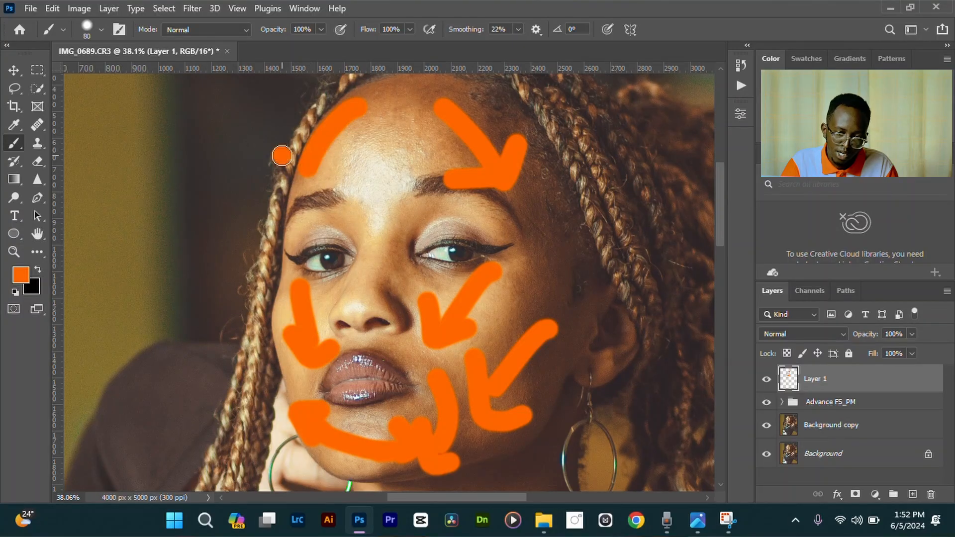
Paint orange direction arrows on Layer 1 at the brighter temple, down the nose bridge and across both eyelids.
left_click_drag(282, 156, 324, 178)
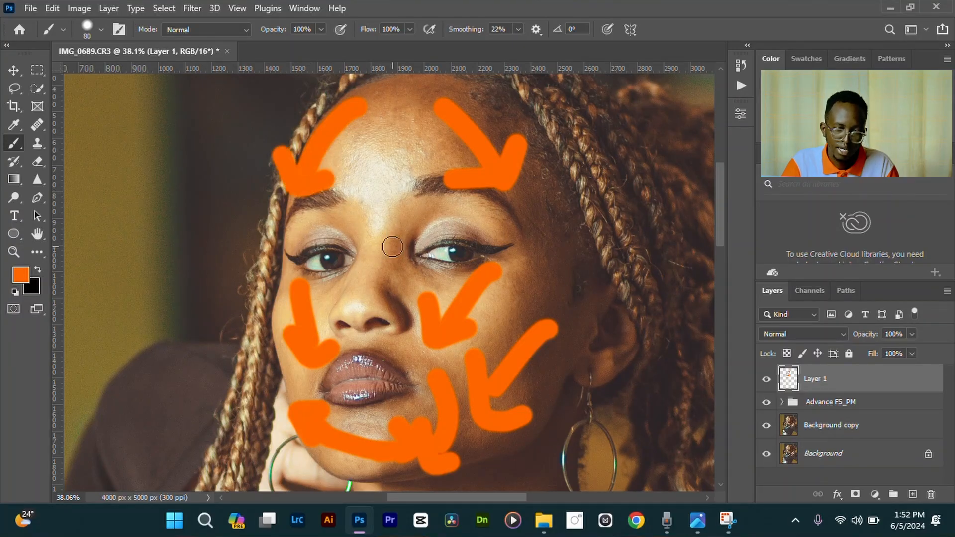
mouse_move(386, 191)
left_mouse_down()
mouse_move(384, 251)
mouse_move(374, 268)
left_mouse_up()
mouse_move(351, 226)
left_mouse_down()
mouse_move(373, 276)
mouse_move(445, 215)
mouse_move(490, 236)
mouse_move(488, 198)
mouse_move(490, 231)
left_mouse_up()
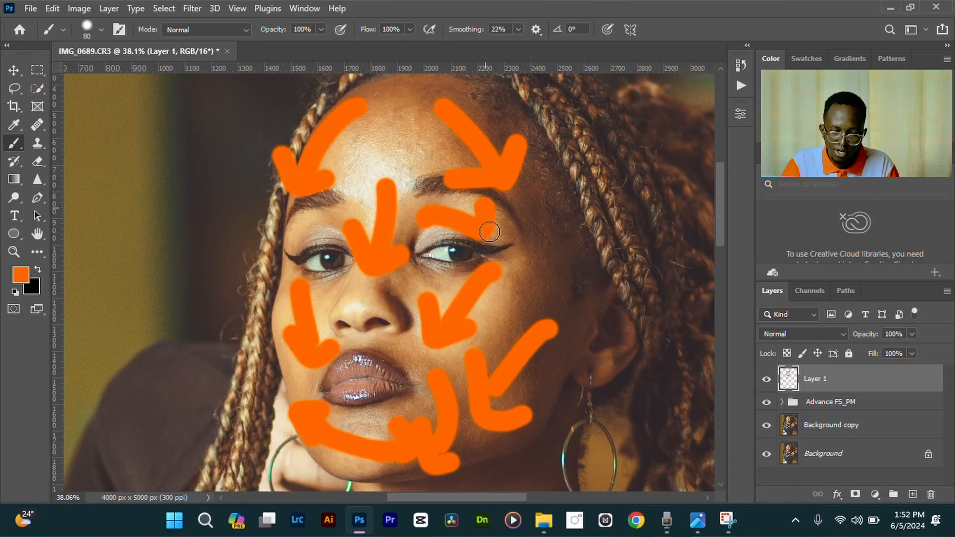
left_click_drag(438, 198, 413, 224)
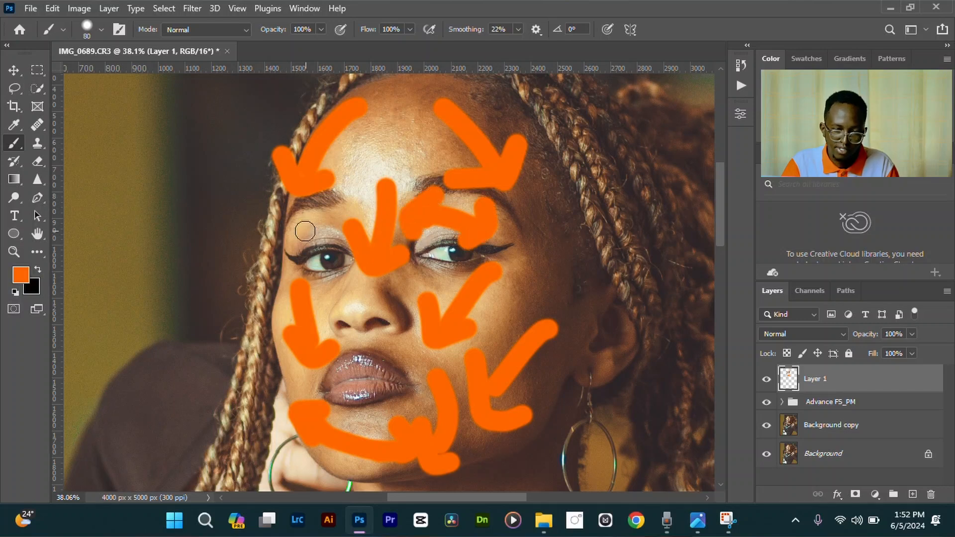
mouse_move(299, 225)
left_mouse_down()
mouse_move(349, 222)
mouse_move(332, 207)
mouse_move(309, 244)
mouse_move(305, 198)
mouse_move(259, 241)
mouse_move(278, 251)
left_mouse_up()
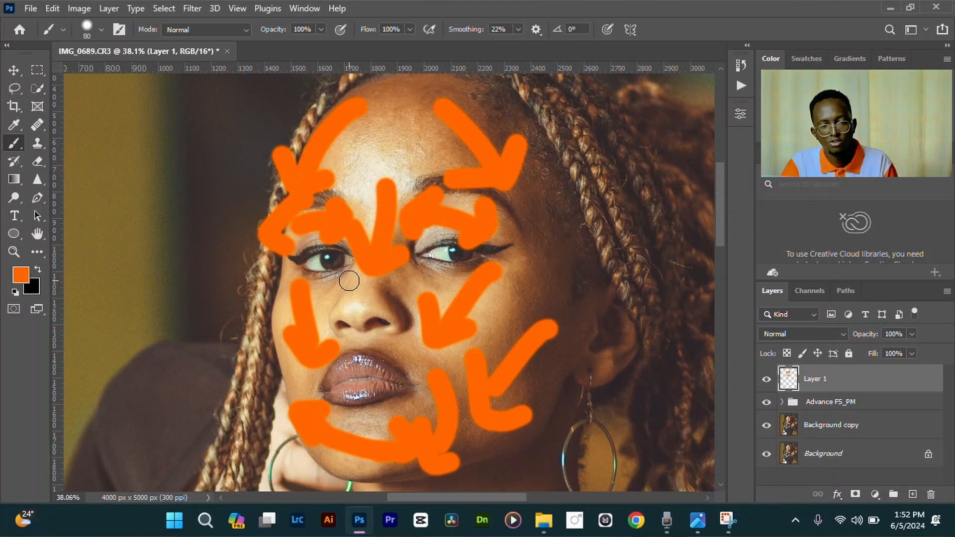
Paint orange direction arrows on Layer 1 running down the neck from below the jaw.
scroll(349, 281, "down", 1)
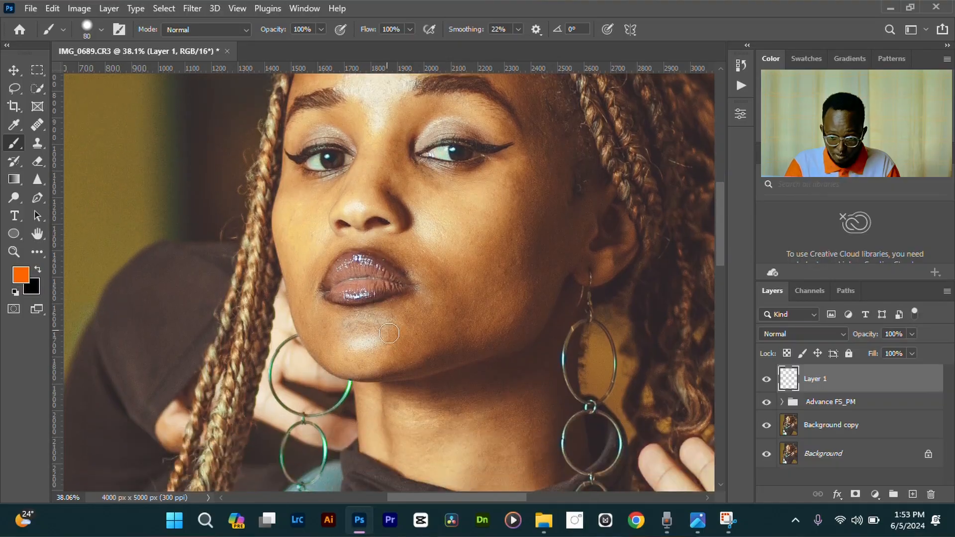
scroll(412, 341, "down", 5)
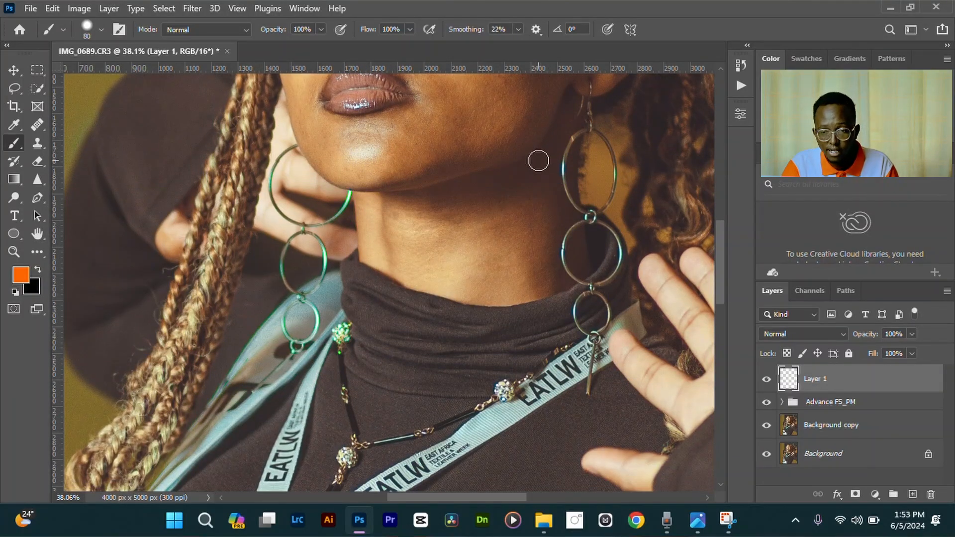
left_click_drag(536, 141, 538, 268)
mouse_move(513, 225)
left_mouse_down()
mouse_move(537, 261)
mouse_move(572, 206)
left_mouse_up()
left_click_drag(450, 149, 454, 272)
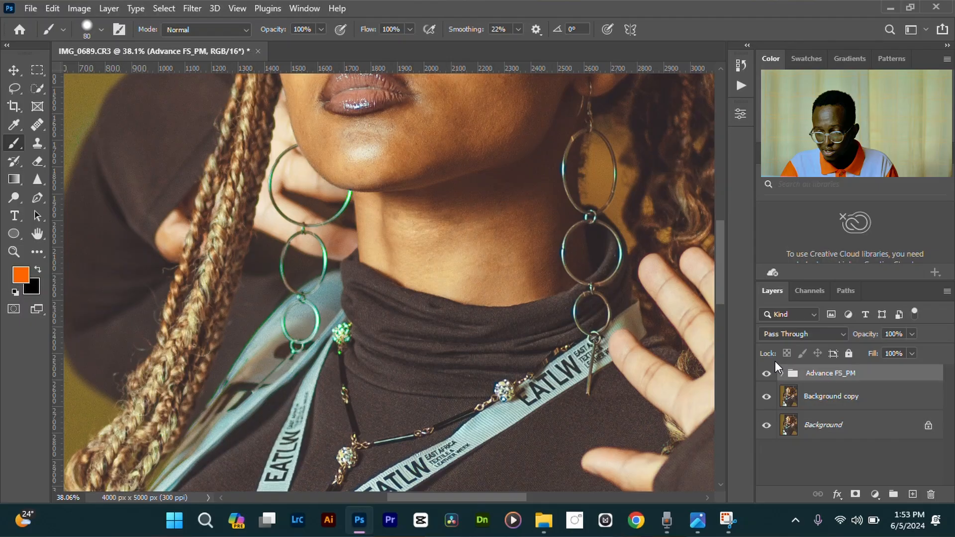
Expand the Advance FS_PM group and select the Low Frequency copy layer.
left_click(782, 374)
left_click(844, 456)
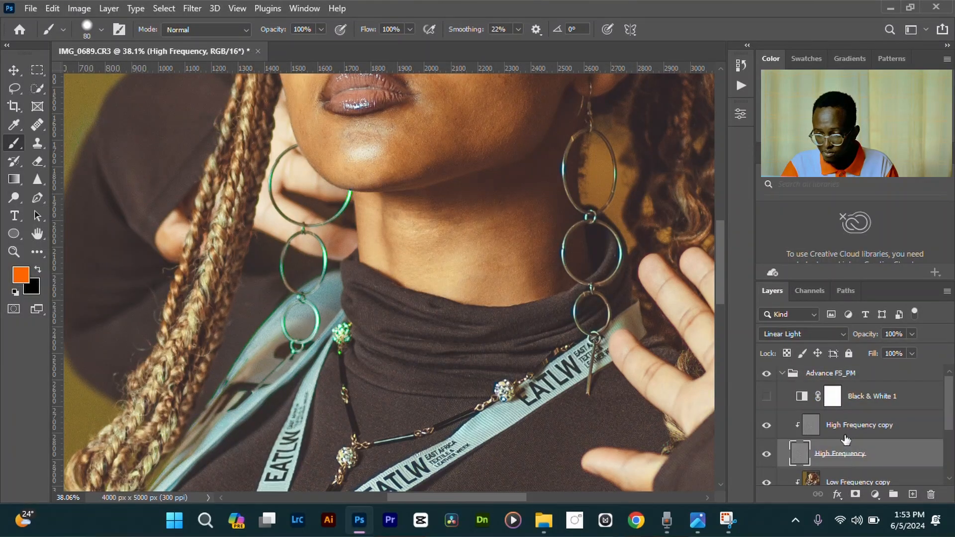
scroll(846, 443, "down", 1)
left_click(849, 450)
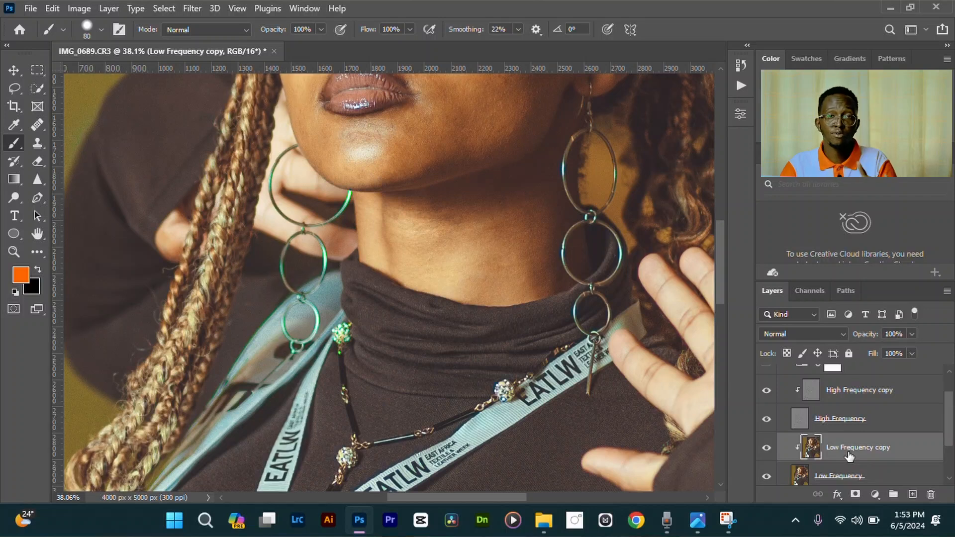
Frame the face closely and switch to the Mixer Brush Tool for the Low Frequency copy layer.
scroll(459, 104, "up", 10)
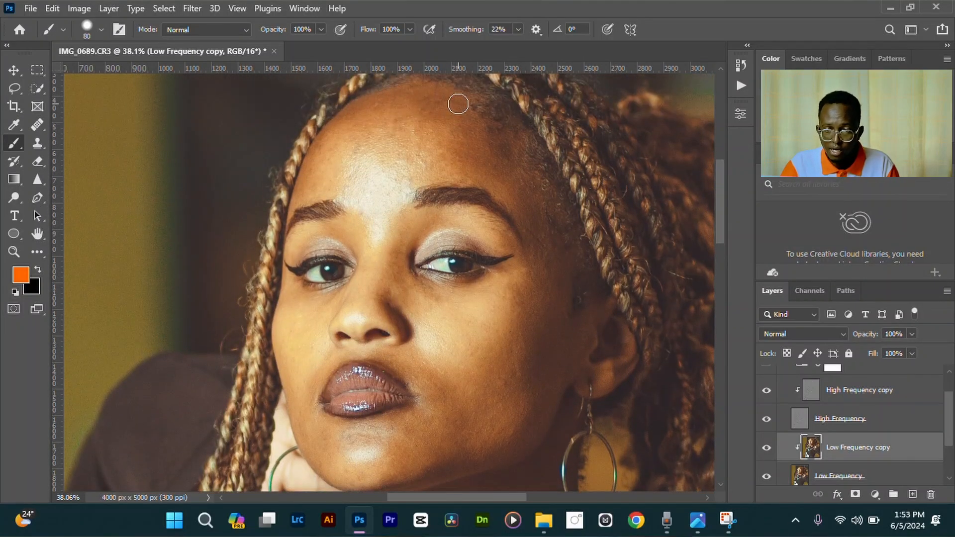
scroll(458, 104, "up", 6)
scroll(366, 251, "down", 5)
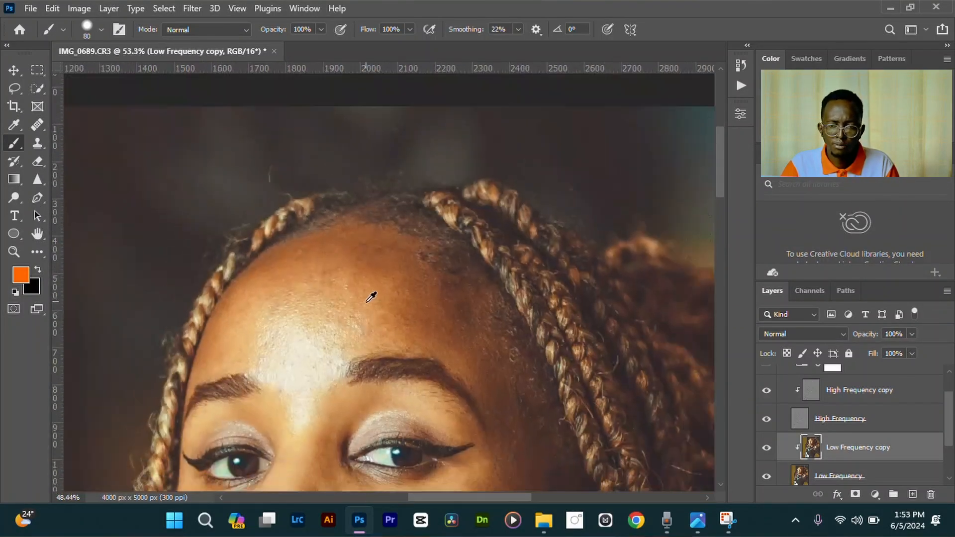
scroll(371, 297, "down", 4)
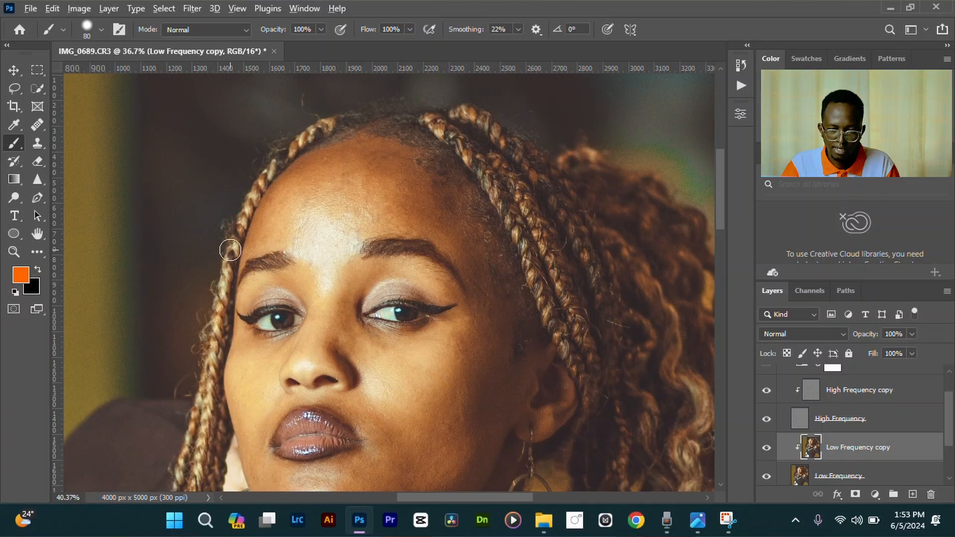
scroll(230, 251, "up", 3)
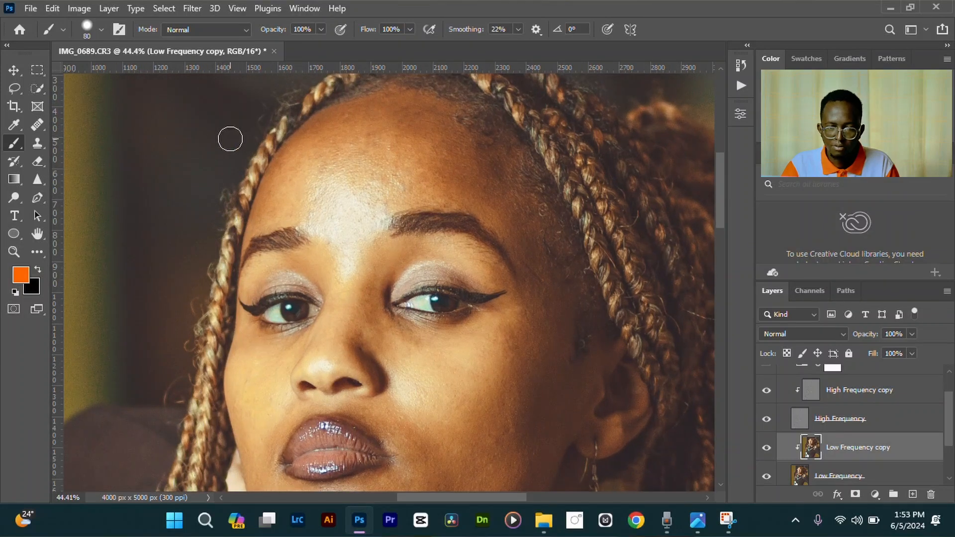
right_click(14, 143)
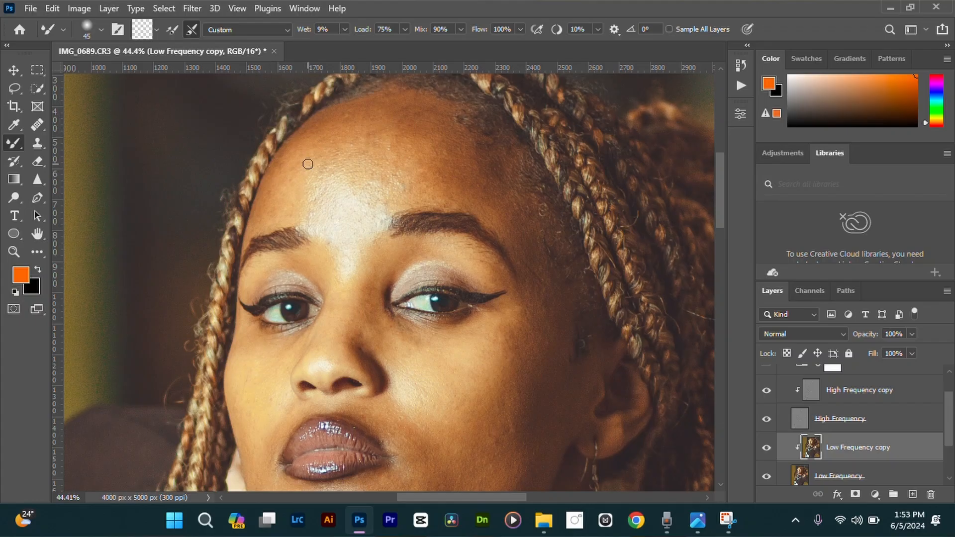
right_click(17, 141)
left_click(70, 184)
Enlarge the Soft Round mixer brush to 125 px and blend the tones on the brighter side of the forehead.
left_click(100, 30)
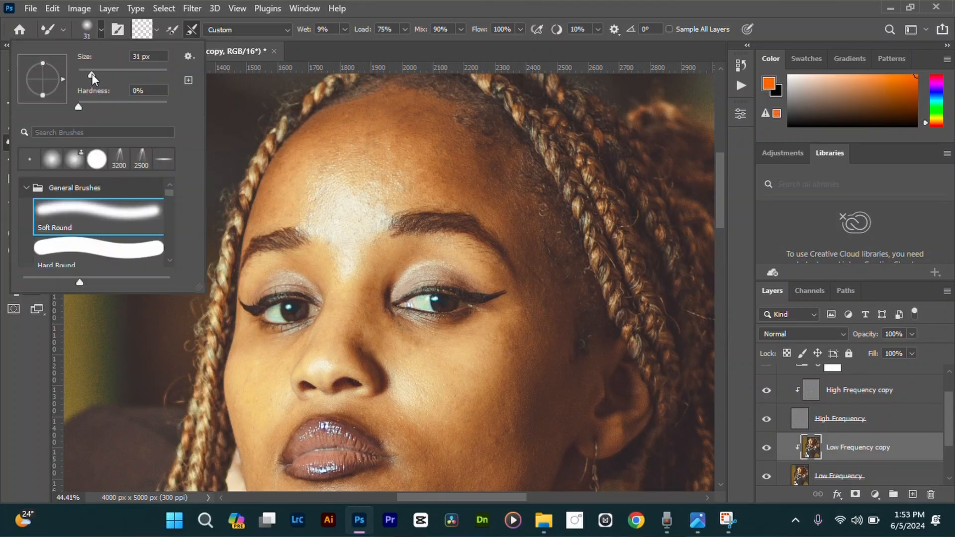
left_click_drag(92, 74, 96, 74)
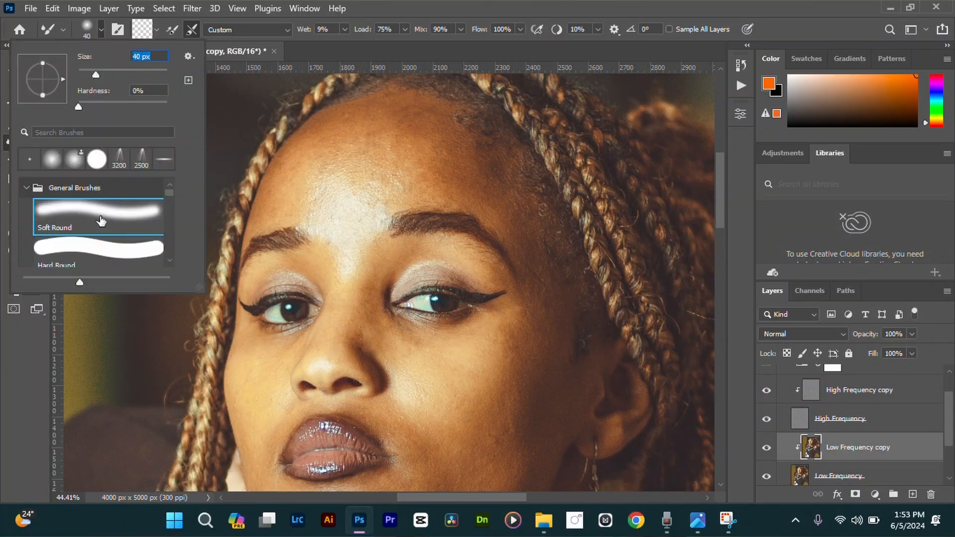
type("45")
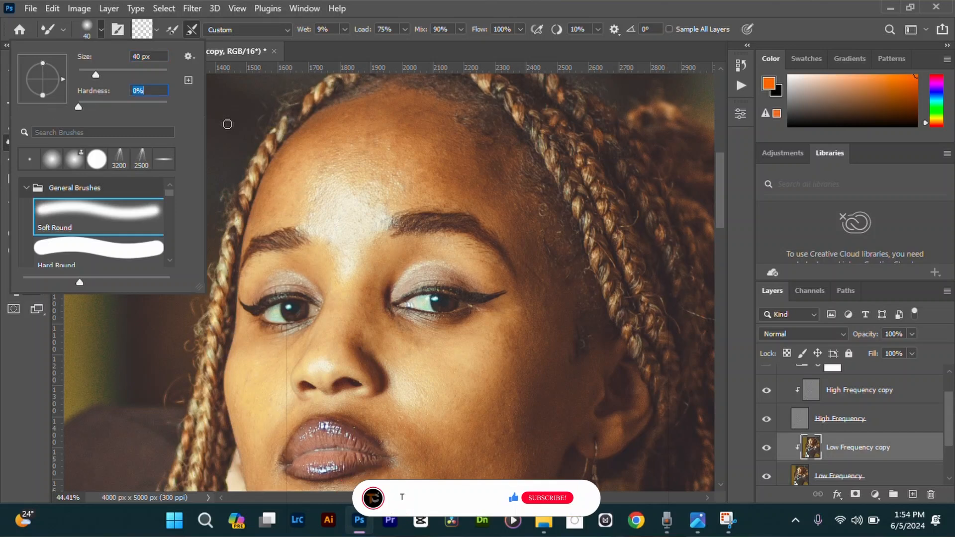
key("Return")
key("bracketright")
key("bracketright")
key("bracketright")
key("bracketright")
key("bracketright")
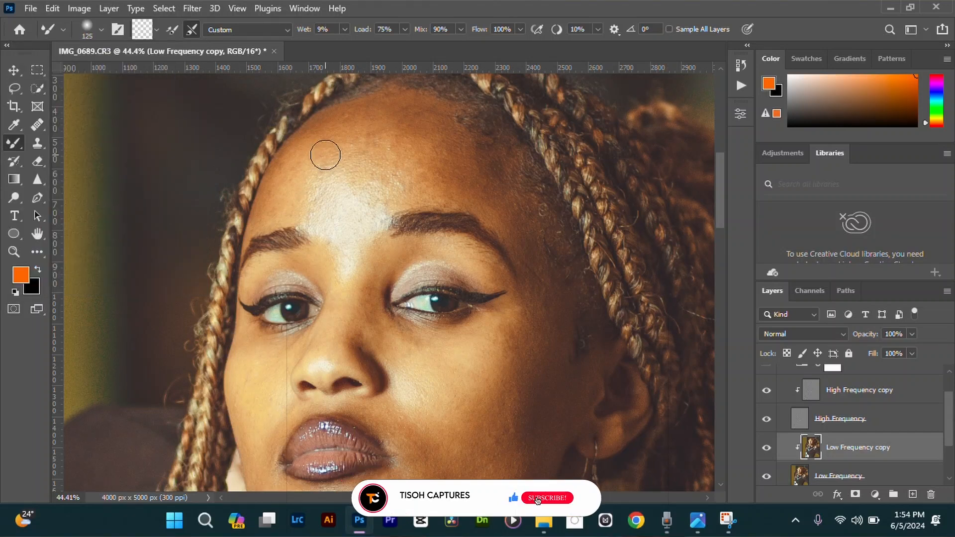
mouse_move(304, 171)
left_mouse_down()
mouse_move(270, 192)
mouse_move(289, 193)
mouse_move(272, 212)
mouse_move(291, 201)
left_mouse_up()
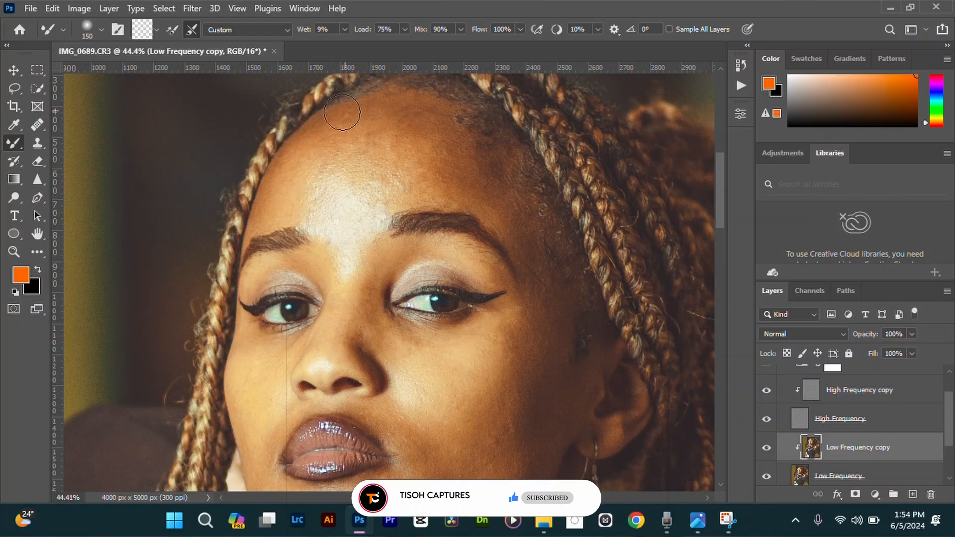
Undo the horizontal guide placed across the forehead and hide the rulers.
left_click_drag(364, 68, 348, 137)
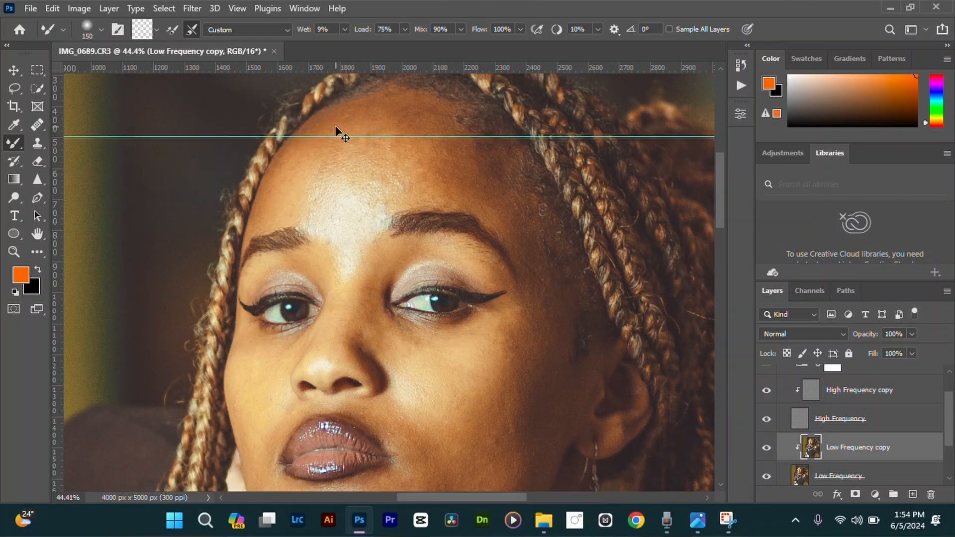
key("ctrl+z")
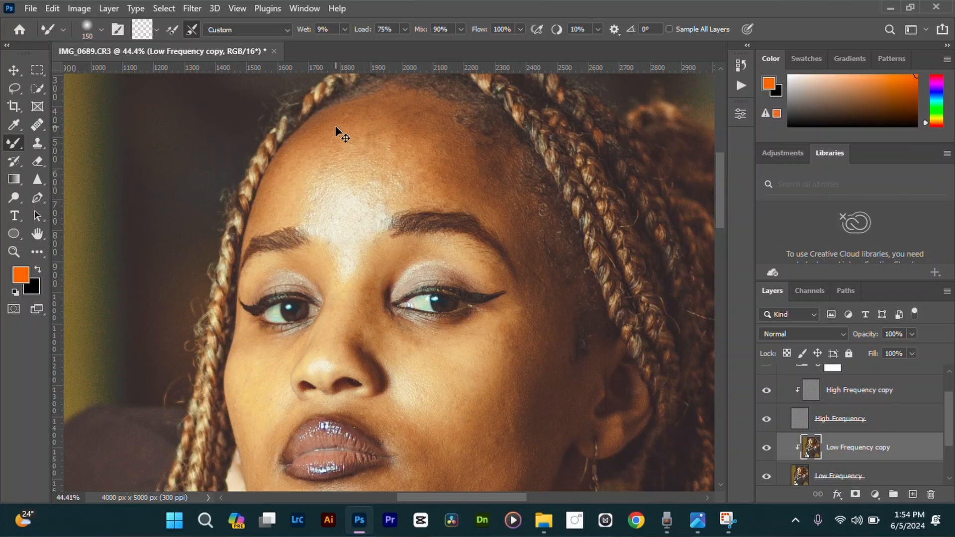
key("ctrl+r")
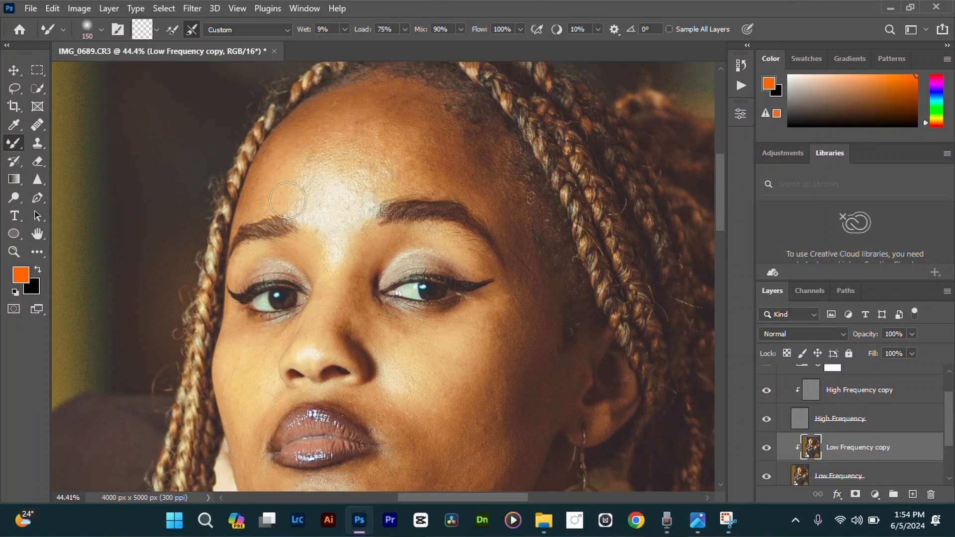
Blend the tones across the brighter part of the forehead with the 150 px mixer brush.
left_click_drag(305, 206, 340, 175)
mouse_move(367, 142)
left_mouse_down()
mouse_move(375, 124)
mouse_move(369, 146)
mouse_move(350, 150)
mouse_move(417, 68)
mouse_move(407, 42)
mouse_move(258, 37)
mouse_move(244, 50)
left_mouse_up()
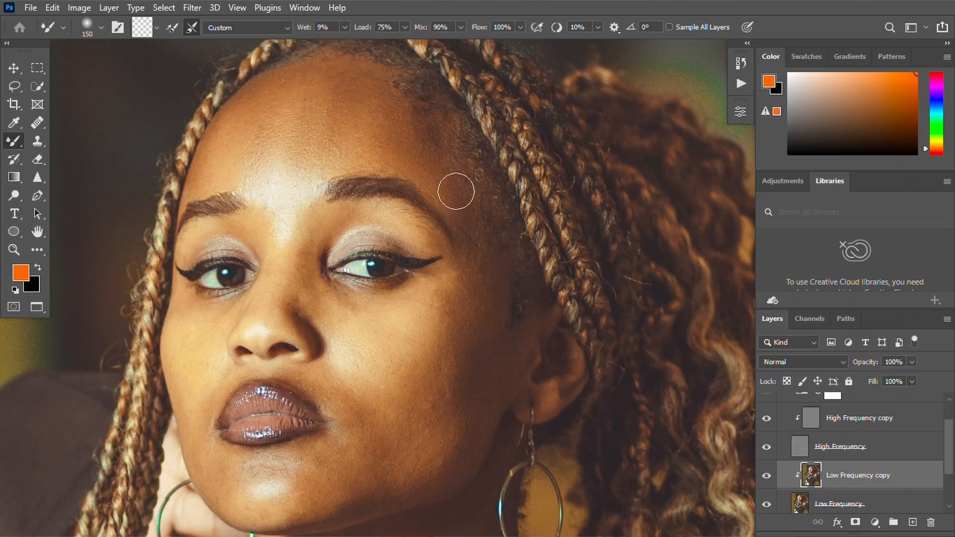
Try loading the mixer brush with the foreground color, and restore the clean brush with only cleaning after each stroke enabled.
left_click(155, 30)
left_click(160, 58)
left_click(176, 27)
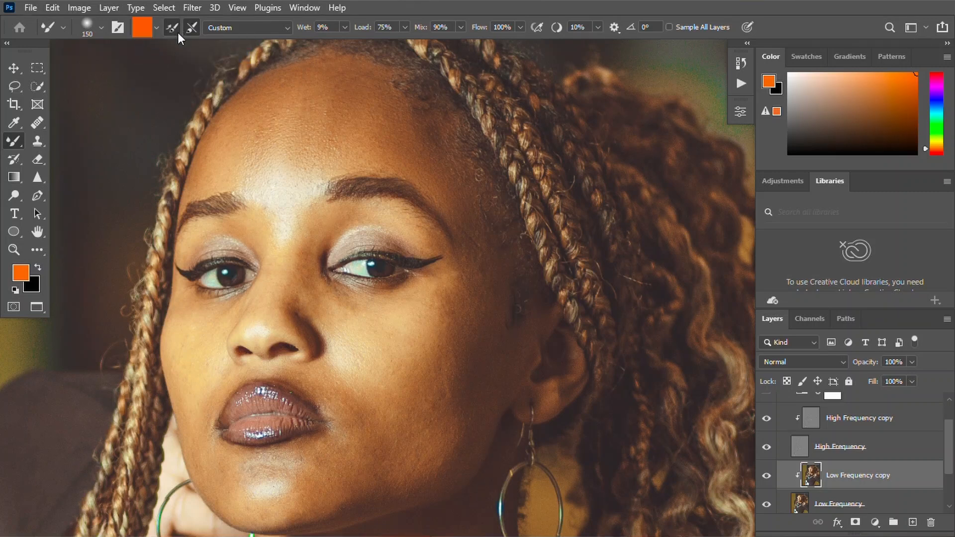
left_click(155, 27)
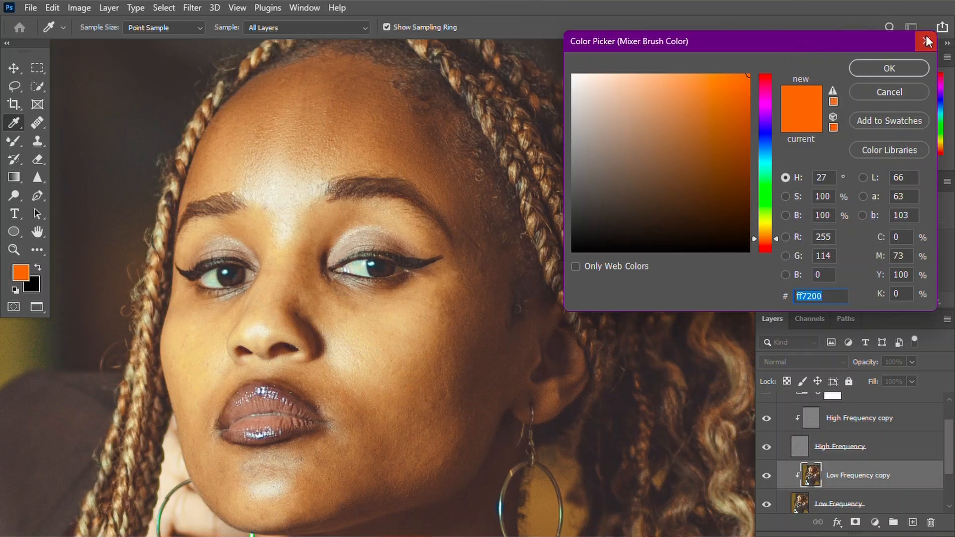
left_click(169, 29)
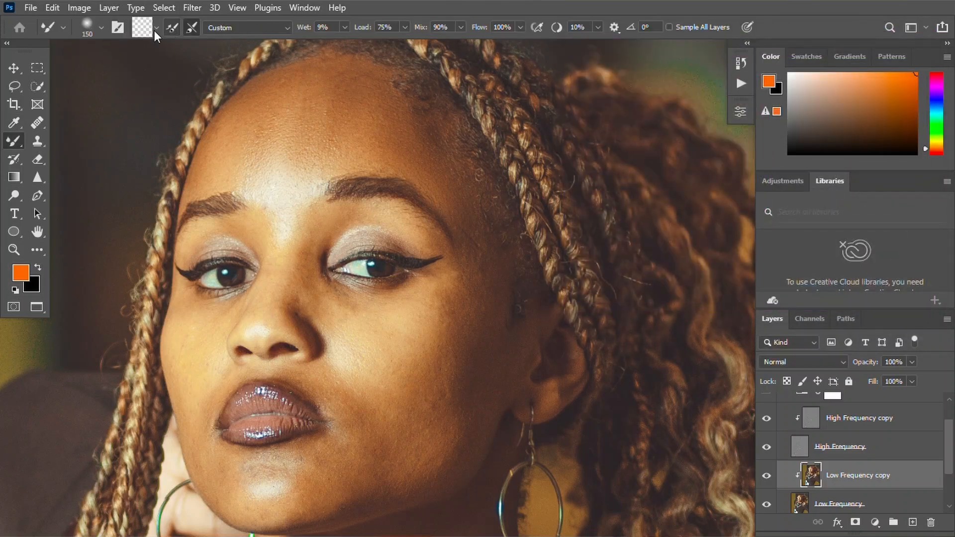
left_click(155, 29)
left_click(148, 55)
left_click(193, 28)
Reduce the mixer brush to 125 px and blend the tones under the eye beside the nose.
scroll(452, 344, "down", 3)
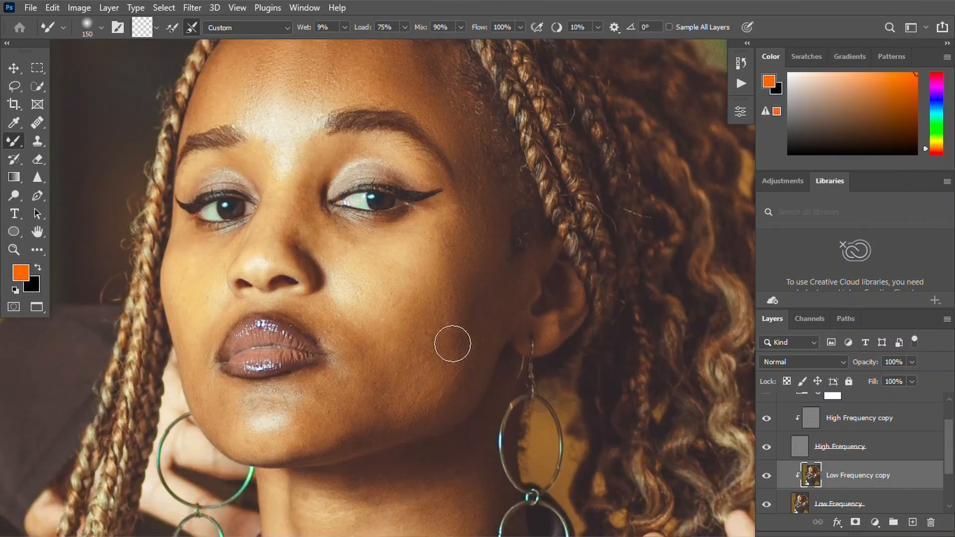
key("bracketright")
key("bracketright")
key("bracketright")
key("bracketright")
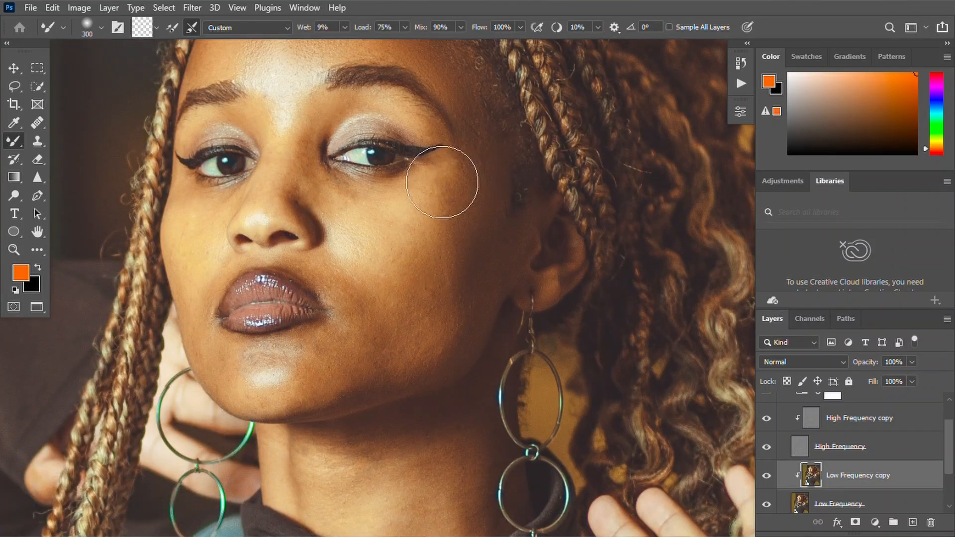
key("bracketleft")
key("bracketleft")
key("bracketleft")
key("bracketleft")
key("bracketleft")
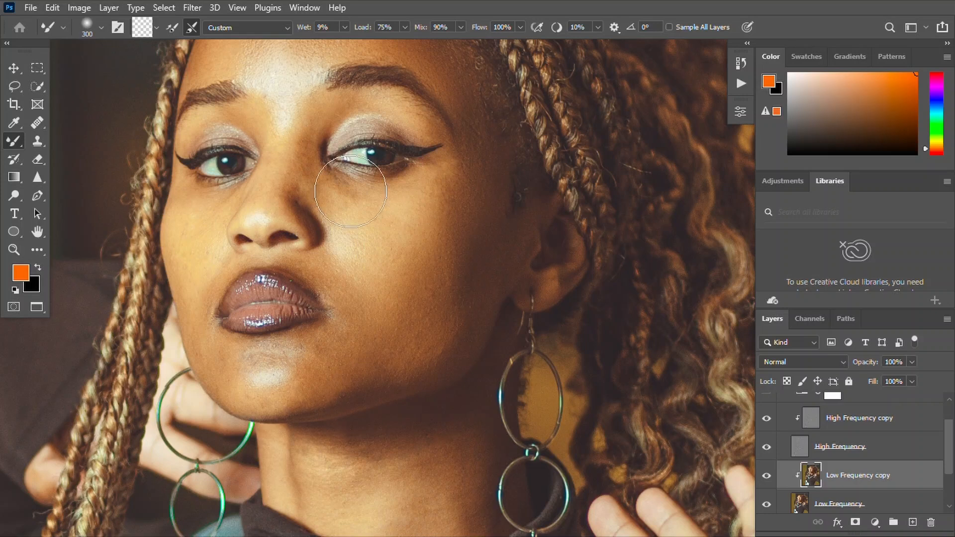
mouse_move(339, 177)
left_mouse_down()
mouse_move(327, 161)
mouse_move(324, 182)
left_mouse_up()
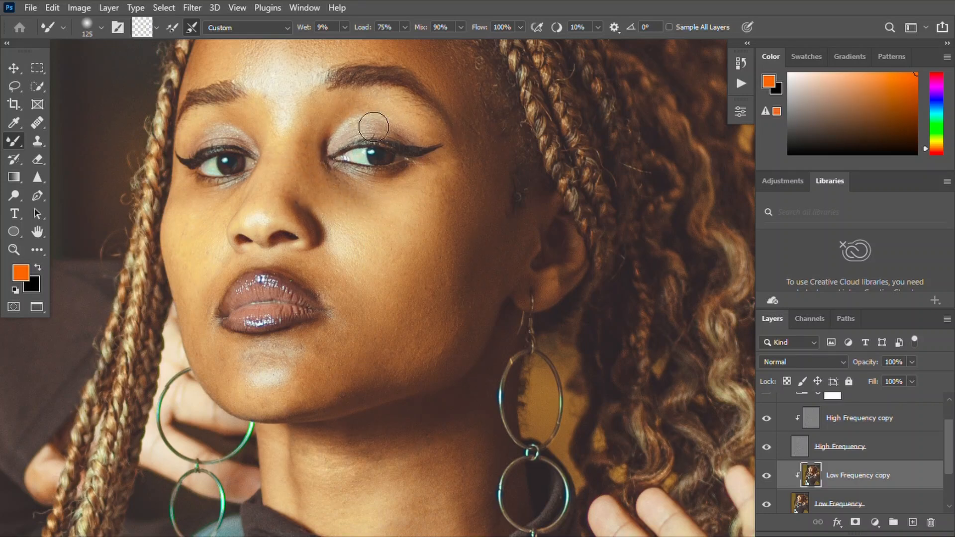
Blend the tones on the chin with the mixer brush at 250 px and 200 px.
key("bracketright")
key("bracketright")
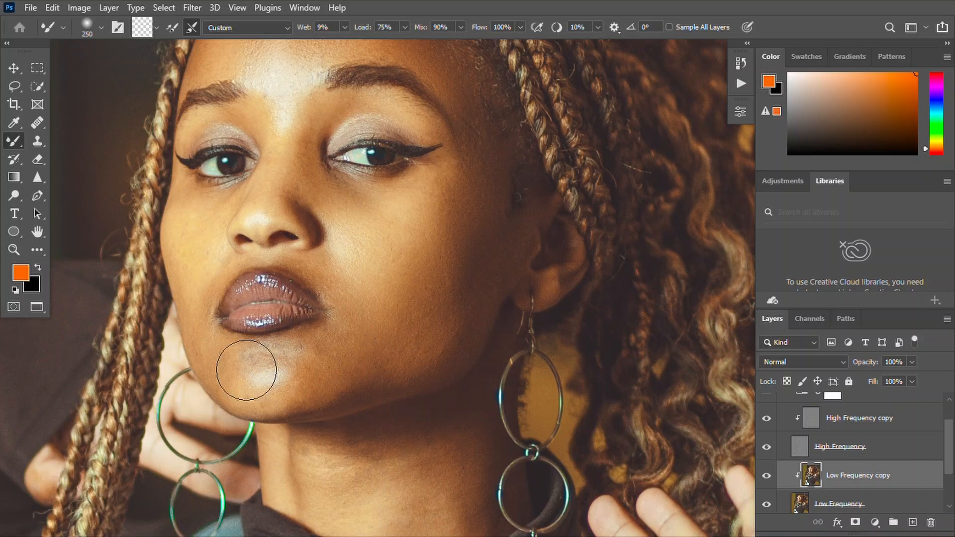
mouse_move(320, 359)
left_mouse_down()
mouse_move(278, 377)
mouse_move(324, 375)
left_mouse_up()
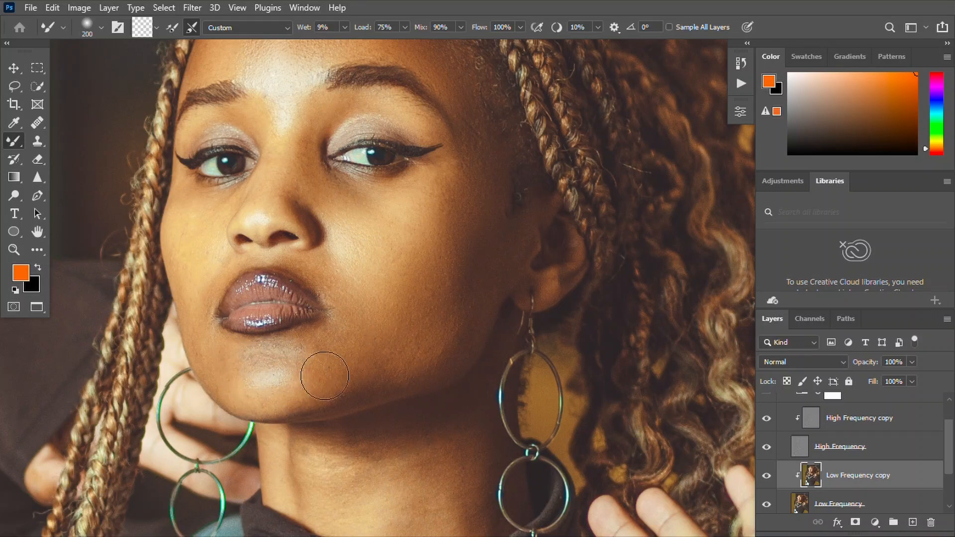
Reduce the mixer brush to 125 px and blend the skin between the eyebrow and eyelid.
key("bracketleft")
key("bracketleft")
key("bracketleft")
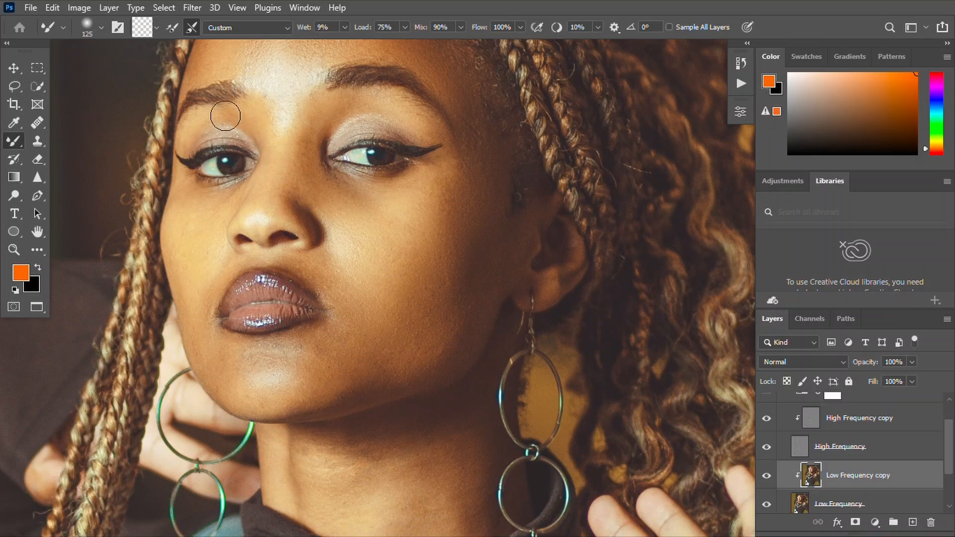
scroll(421, 212, "down", 2)
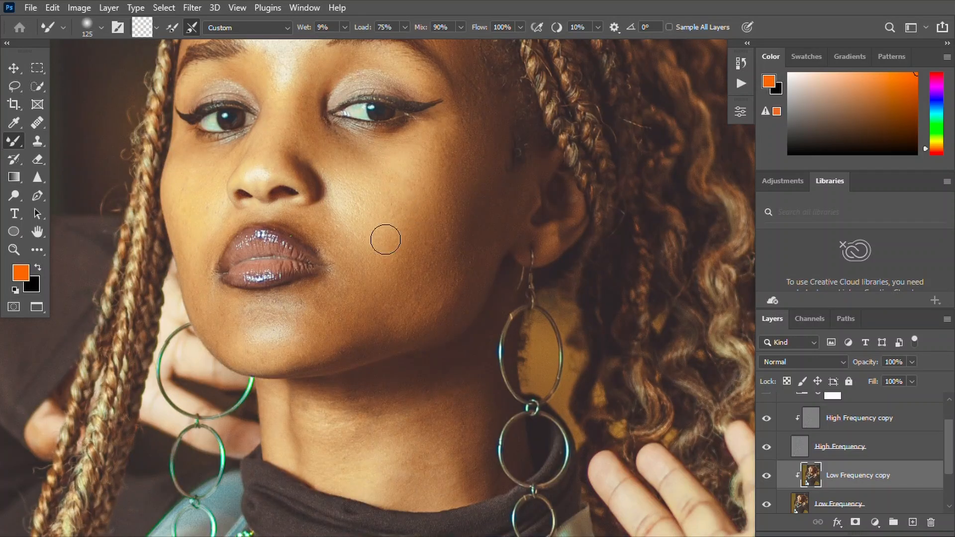
Blend the forehead tones with the mixer brush at 250 px and at 150 px closer to the eyebrows.
scroll(294, 125, "up", 7)
key("bracketright")
key("bracketright")
key("bracketright")
key("bracketright")
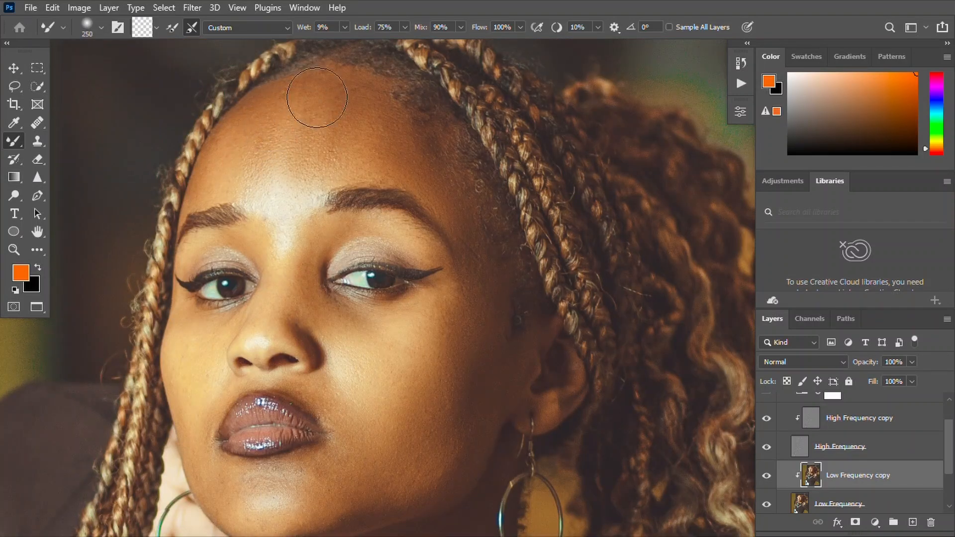
key("bracketleft")
key("bracketleft")
key("bracketleft")
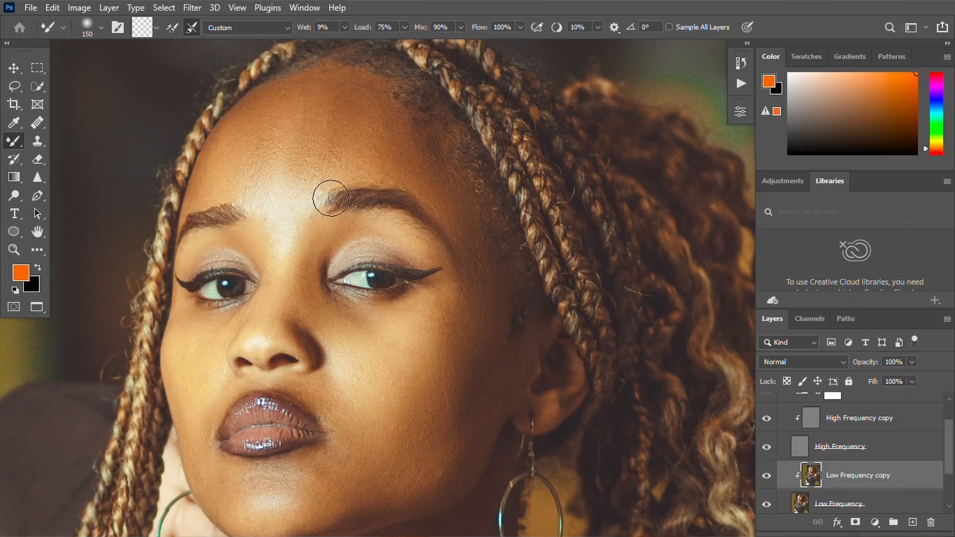
Enlarge the mixer brush and blend the tones from the corner of the mouth across the cheek.
scroll(354, 337, "down", 10)
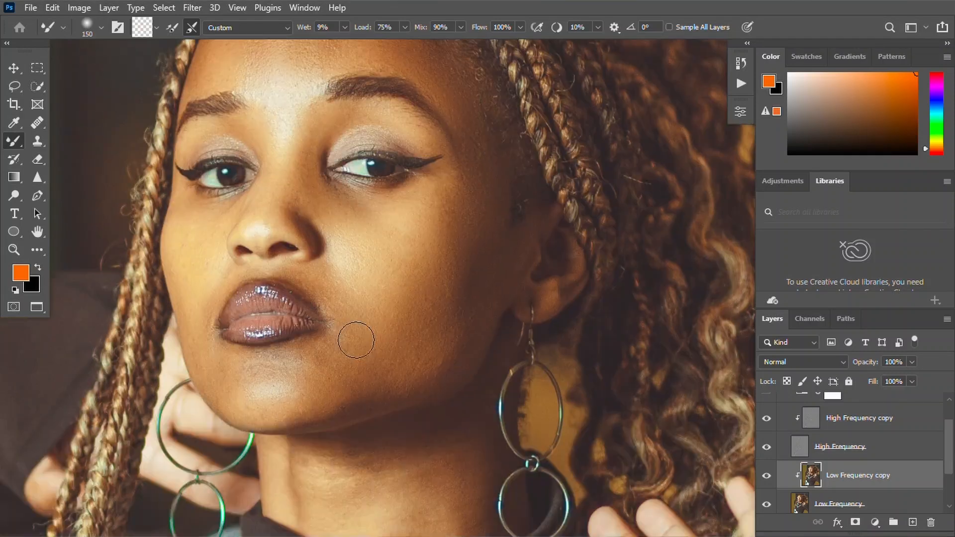
key("bracketright")
key("bracketright")
key("bracketright")
mouse_move(313, 312)
left_mouse_down()
mouse_move(335, 341)
mouse_move(405, 392)
mouse_move(382, 316)
mouse_move(411, 305)
mouse_move(412, 287)
mouse_move(424, 282)
mouse_move(446, 347)
mouse_move(469, 377)
mouse_move(476, 368)
mouse_move(391, 268)
mouse_move(394, 316)
left_mouse_up()
Blend the neck tones with a 100 px mixer brush and the jawline with a 200 px brush.
key("bracketleft")
key("bracketleft")
key("bracketleft")
key("bracketleft")
key("bracketleft")
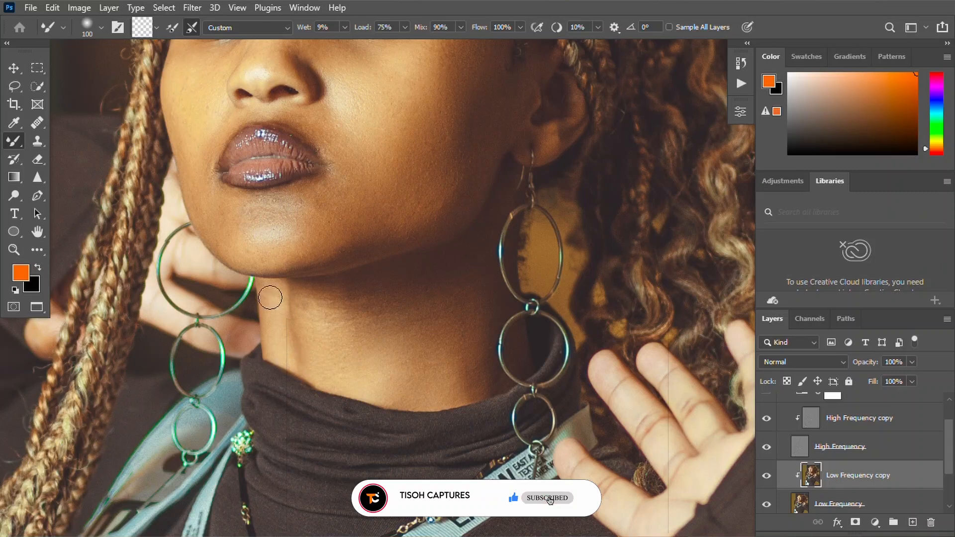
key("bracketright")
key("bracketright")
key("bracketright")
key("bracketright")
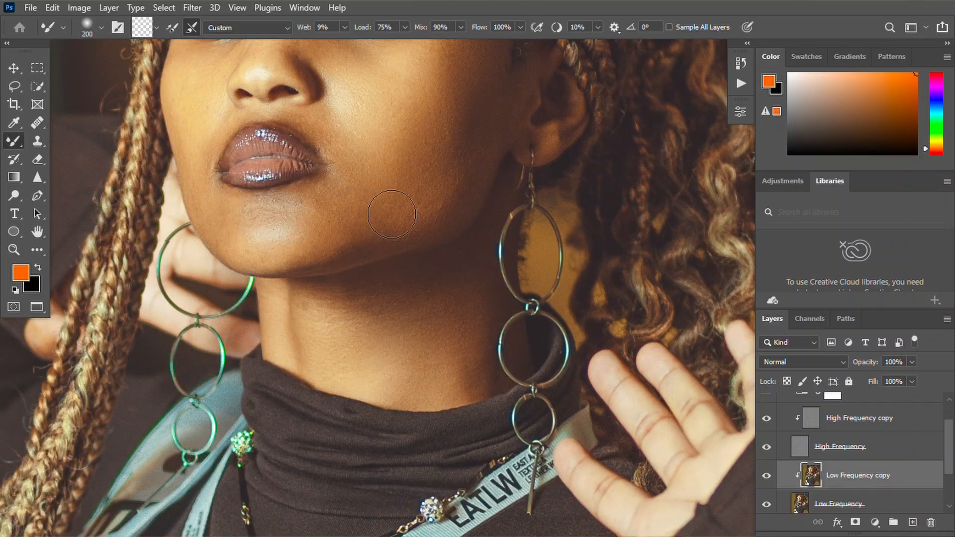
Enlarge the mixer brush to 400 px and blend the tones broadly across the forehead.
scroll(395, 171, "up", 5)
scroll(396, 222, "down", 3)
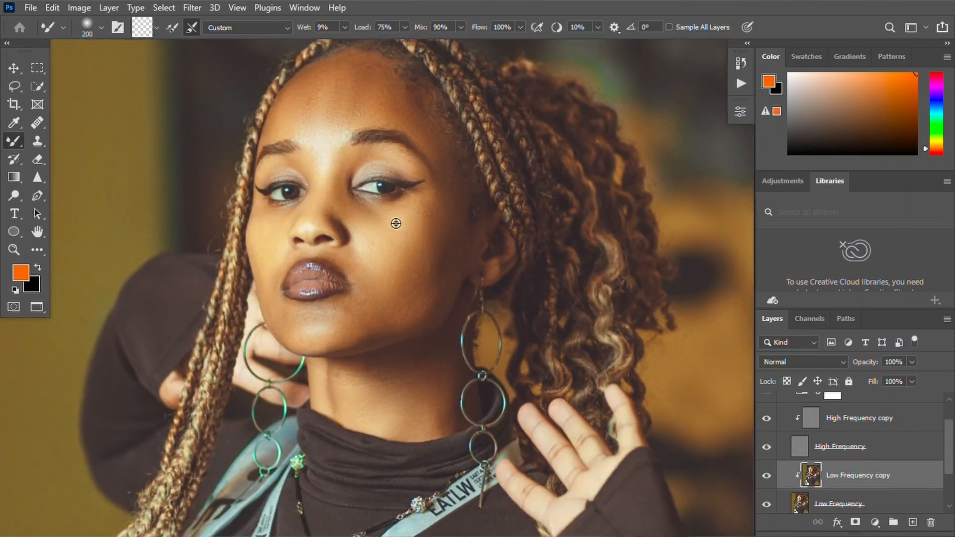
scroll(410, 218, "up", 1)
scroll(400, 181, "up", 4)
scroll(341, 128, "up", 3)
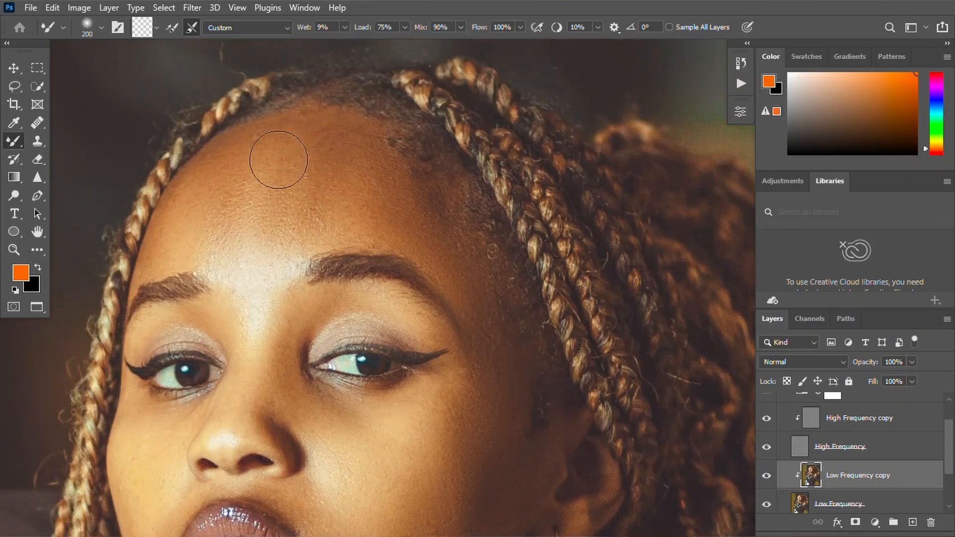
key("bracketright")
key("bracketright")
key("bracketright")
mouse_move(273, 195)
left_mouse_down()
mouse_move(271, 226)
mouse_move(256, 241)
mouse_move(245, 217)
mouse_move(233, 215)
mouse_move(196, 238)
left_mouse_up()
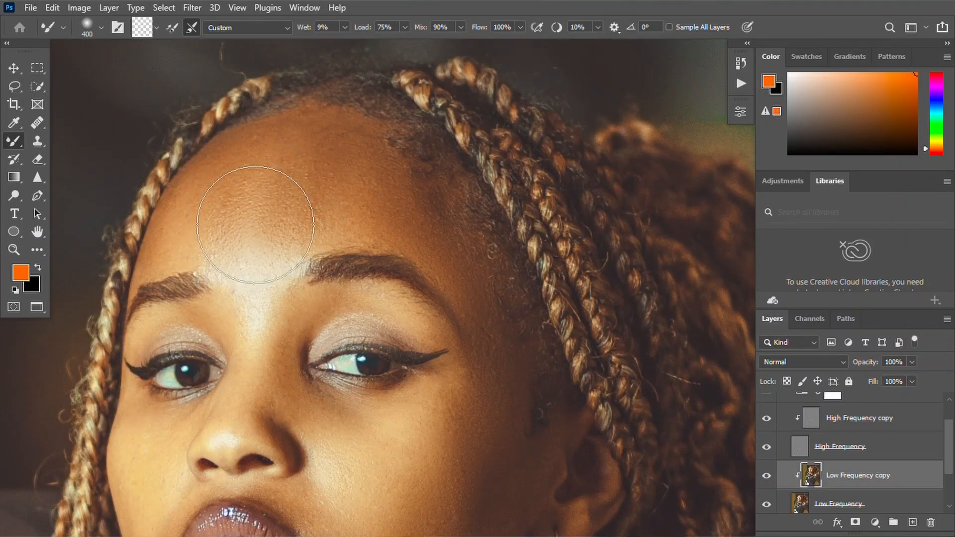
Compare the portrait before and after the retouch by toggling the visibility of the Advance FS_PM group.
scroll(256, 222, "down", 6)
scroll(258, 282, "down", 1)
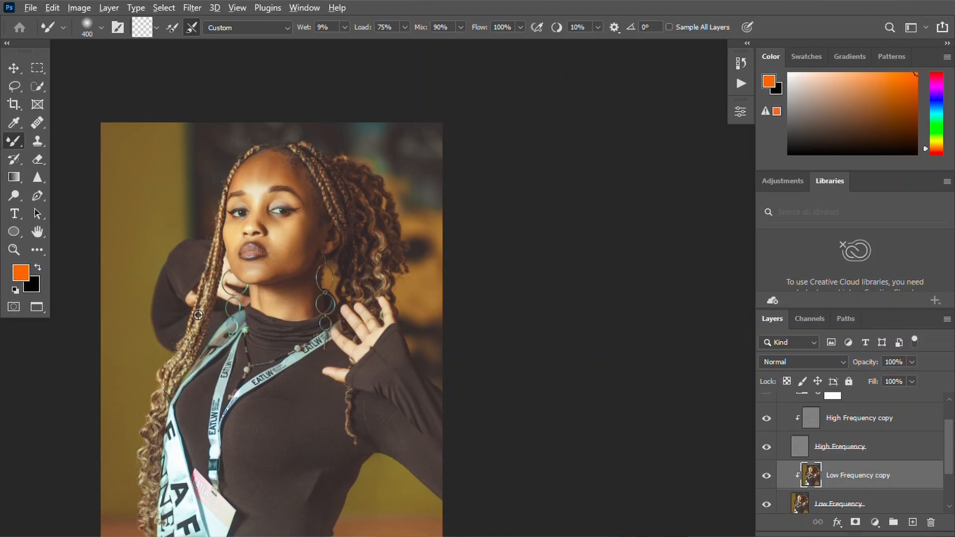
scroll(204, 316, "up", 2)
scroll(140, 297, "up", 2)
scroll(797, 421, "up", 2)
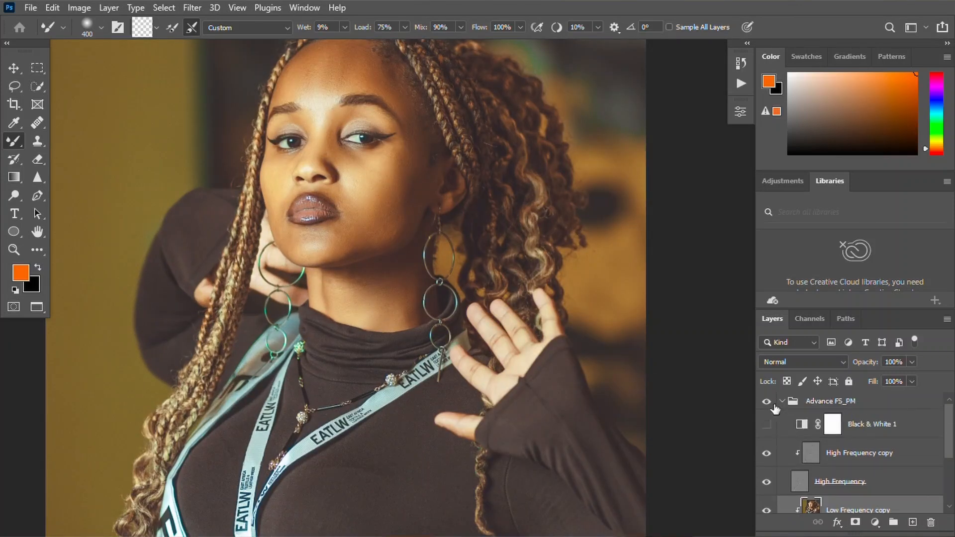
left_click(779, 408)
left_click(766, 403)
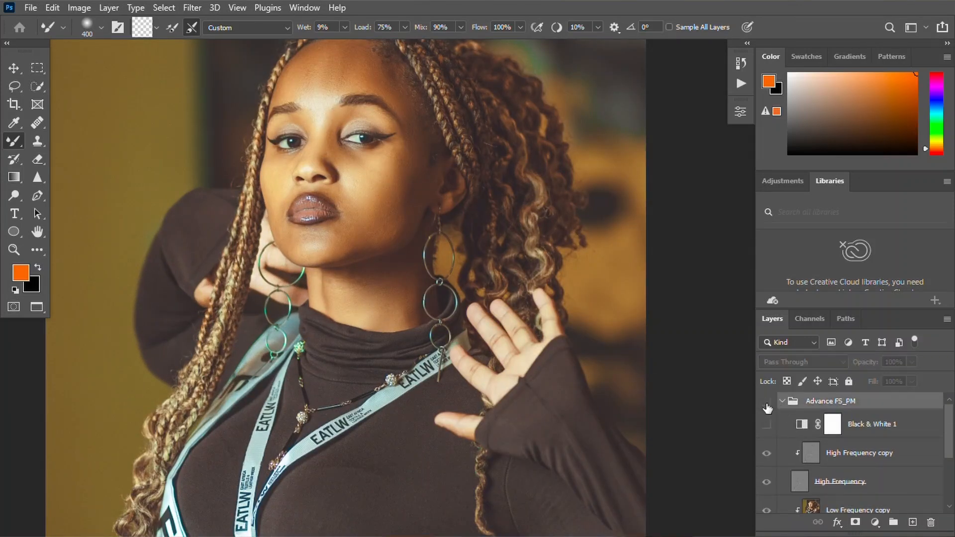
left_click(767, 403)
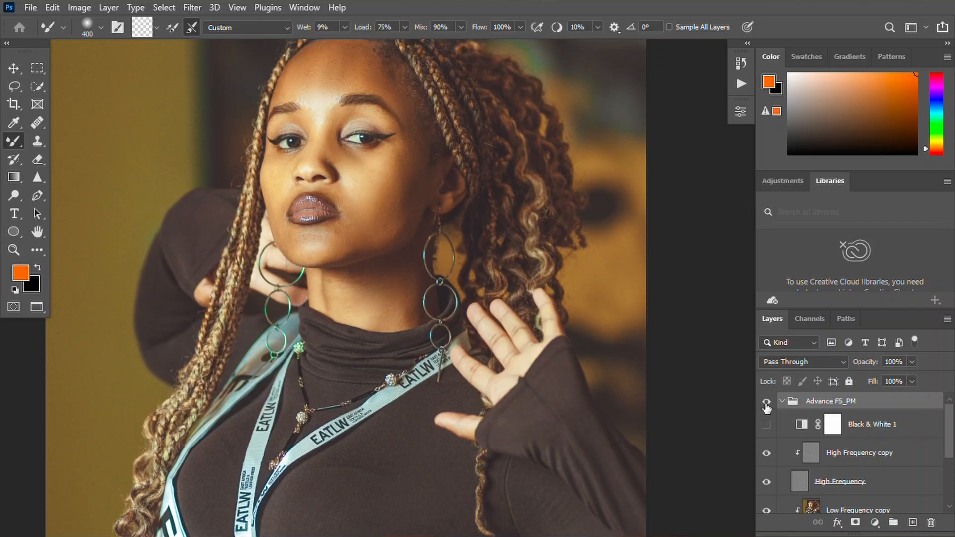
scroll(802, 455, "down", 1)
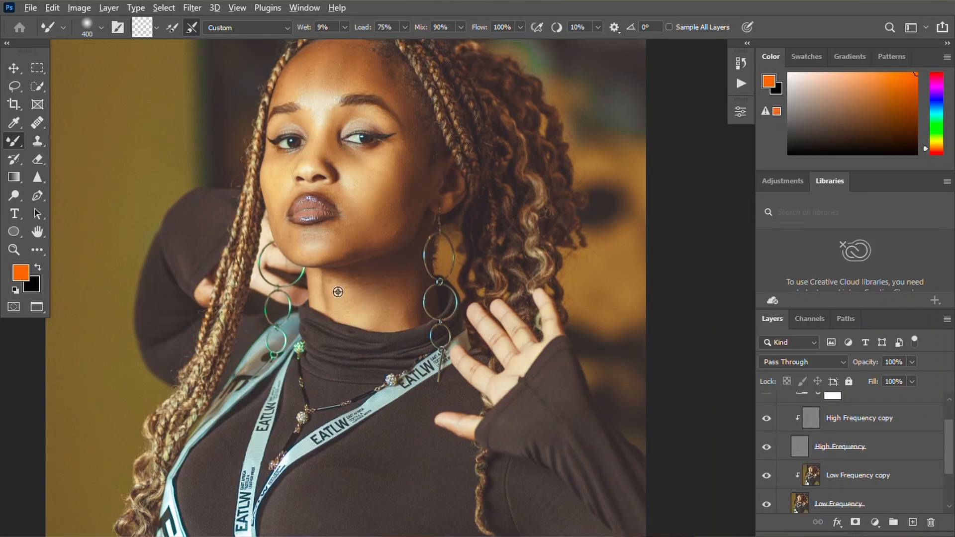
scroll(338, 292, "up", 3)
scroll(334, 288, "down", 4)
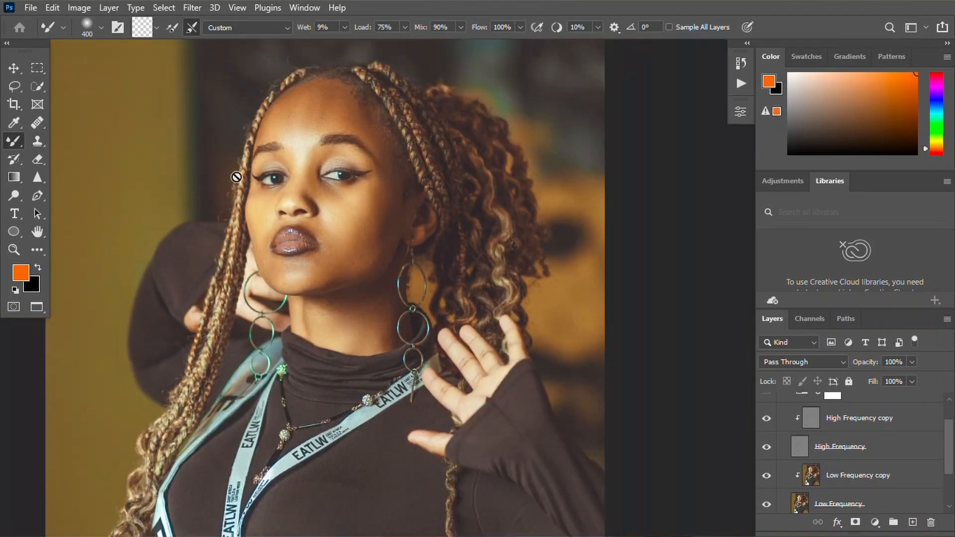
Select the Low Frequency copy layer and outline the forehead down to the temple with the Lasso tool.
left_click(840, 476)
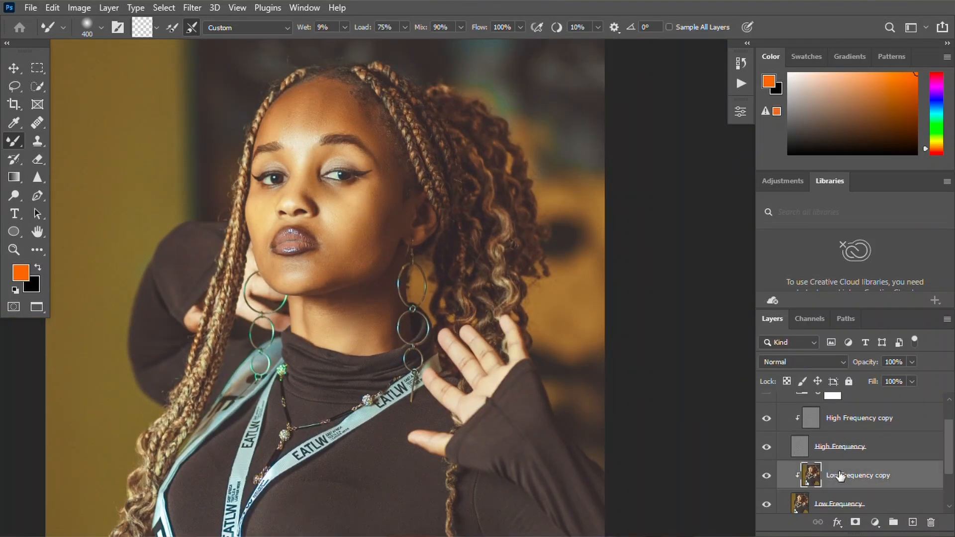
left_click(7, 87)
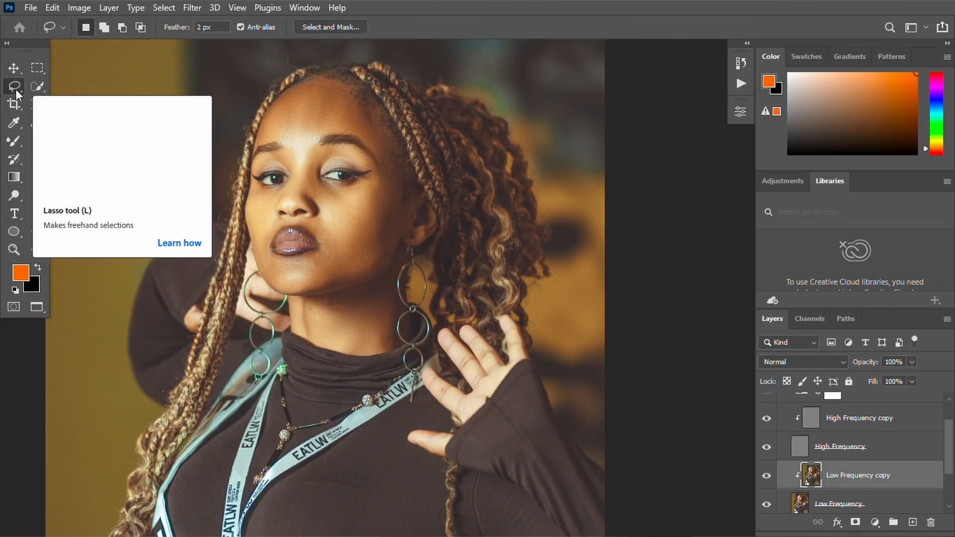
right_click(15, 88)
left_click(70, 88)
scroll(288, 133, "up", 3)
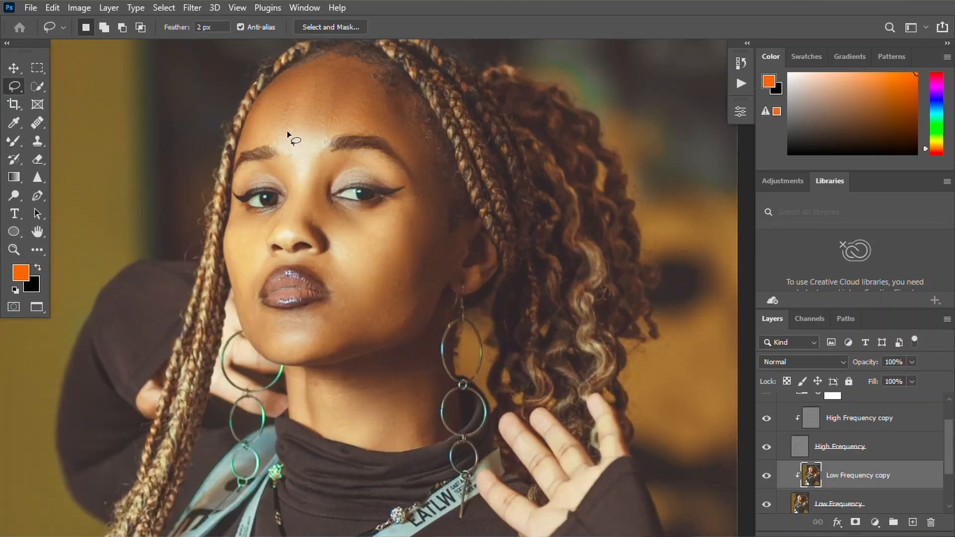
scroll(286, 132, "up", 6)
mouse_move(329, 130)
left_mouse_down()
mouse_move(302, 136)
mouse_move(264, 166)
left_mouse_up()
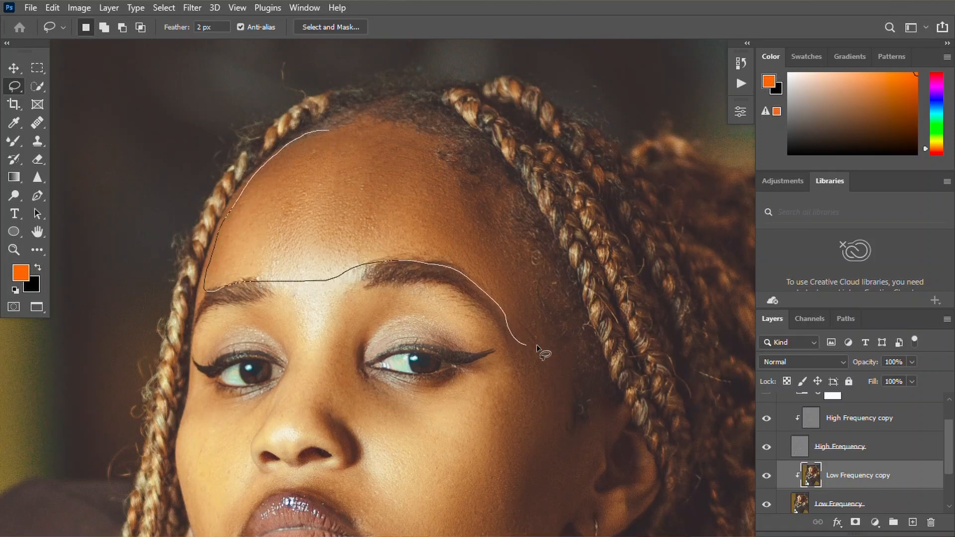
left_click_drag(331, 121, 331, 122)
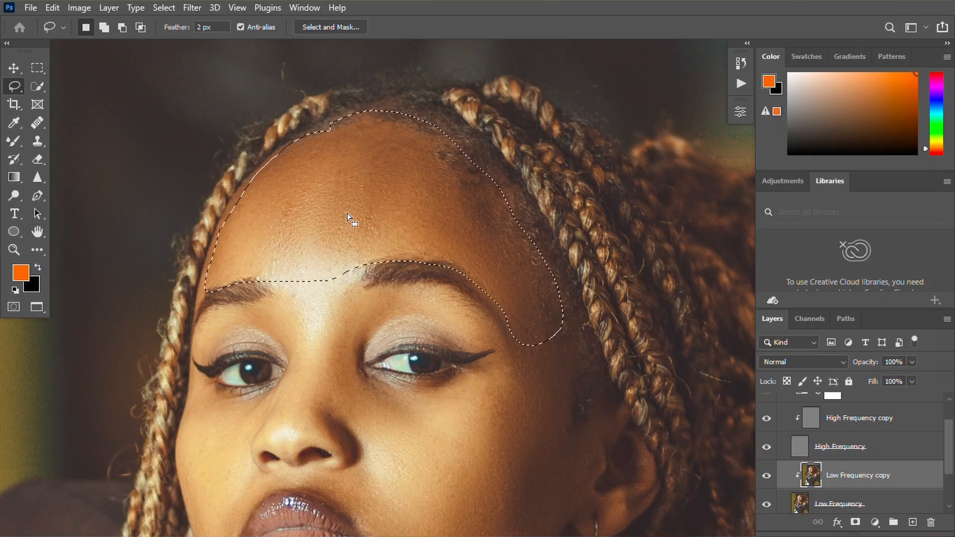
Apply a Gaussian Blur with a 12-pixel radius to the selected forehead area and clear the selection.
left_click(180, 6)
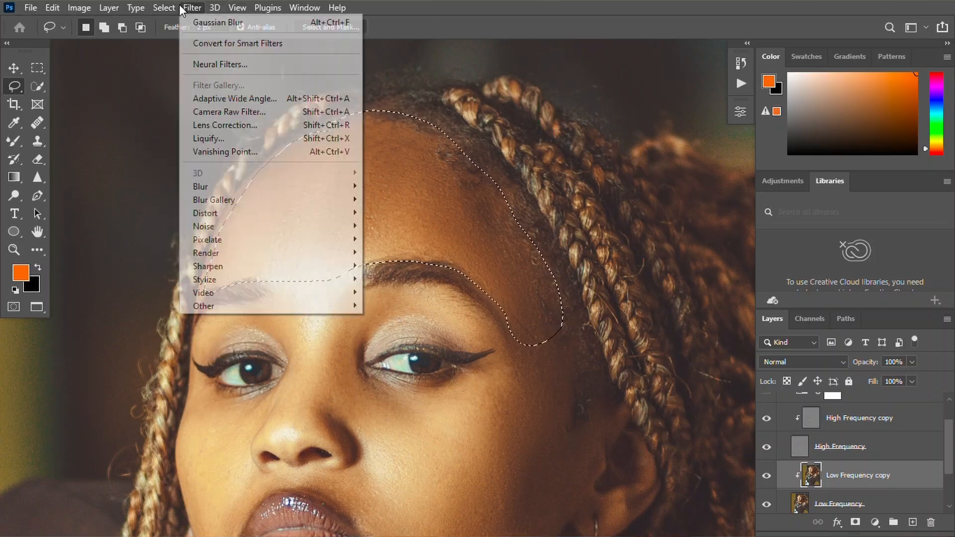
left_click(186, 7)
left_click(187, 7)
mouse_move(282, 184)
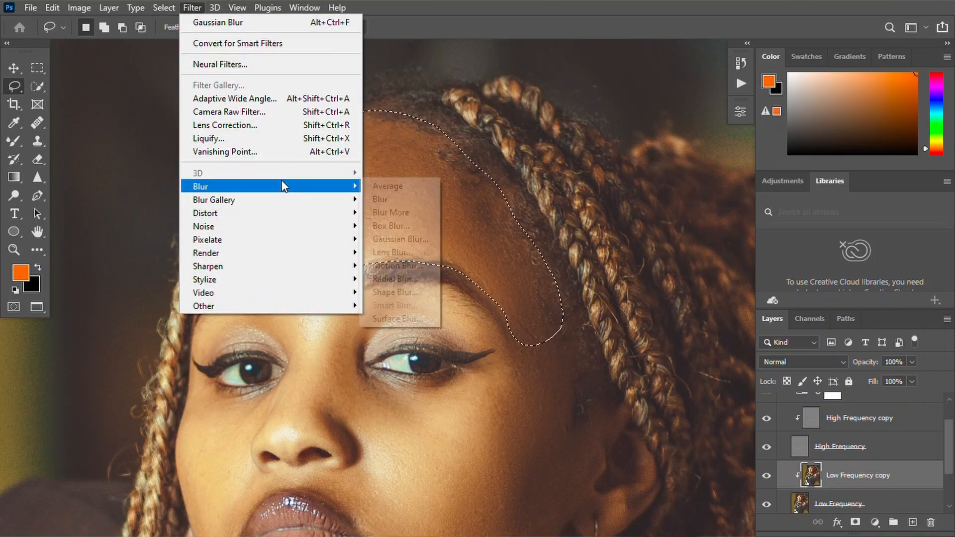
left_click(390, 236)
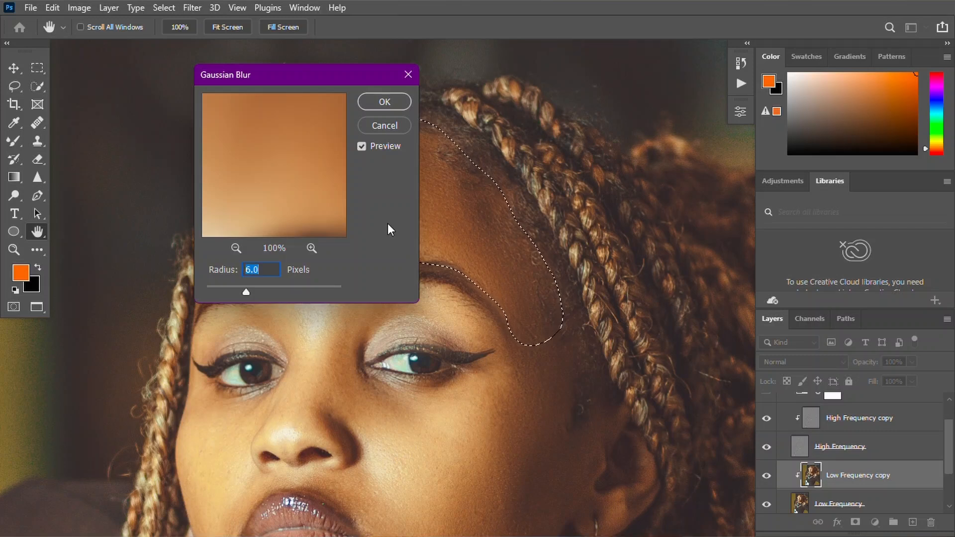
type("12")
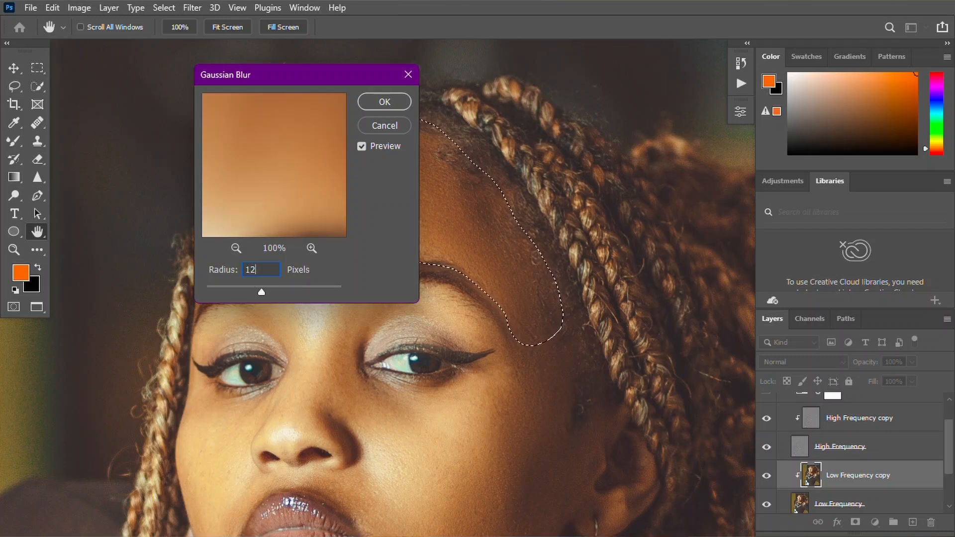
left_click(407, 103)
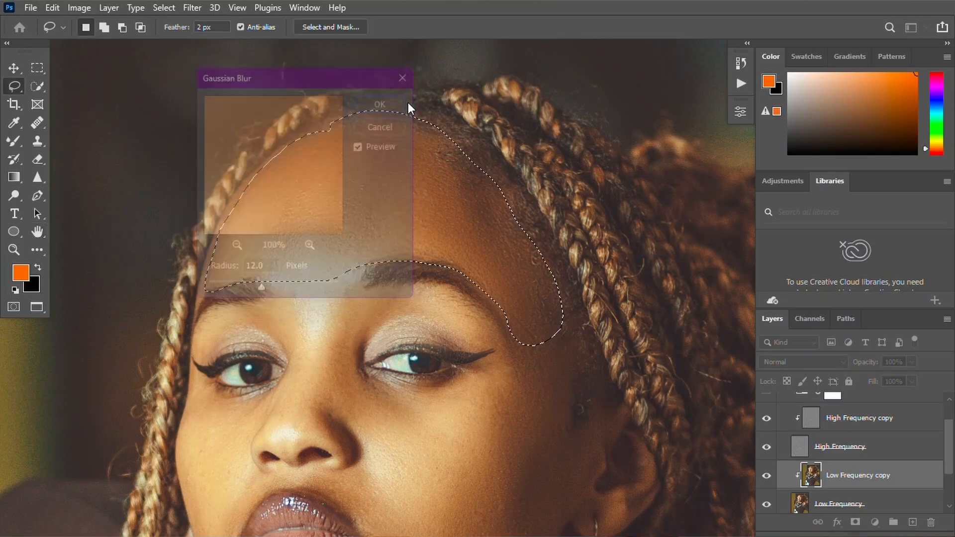
key("ctrl+d")
Outline the skin between the eyebrows with the Lasso, reapply the last Gaussian Blur and deselect.
scroll(339, 180, "down", 4)
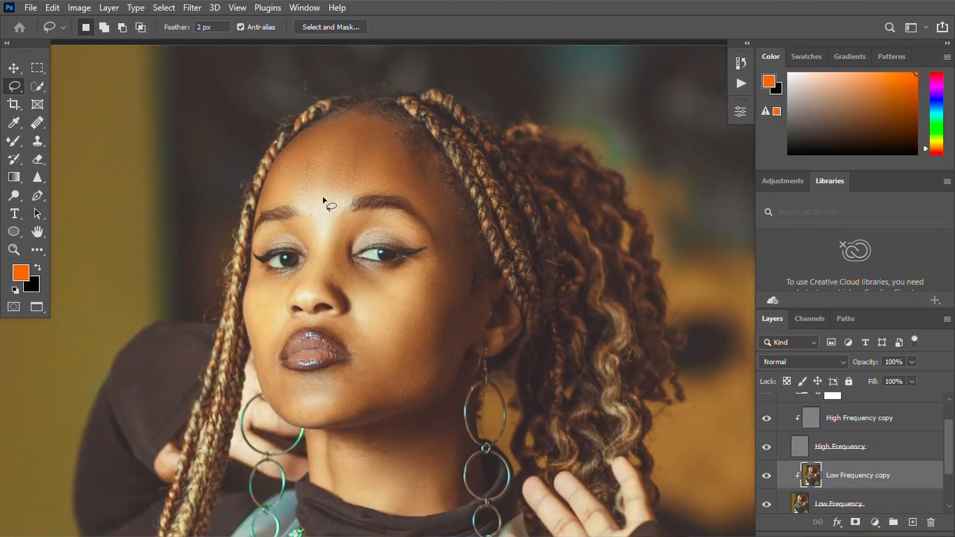
scroll(323, 196, "down", 3)
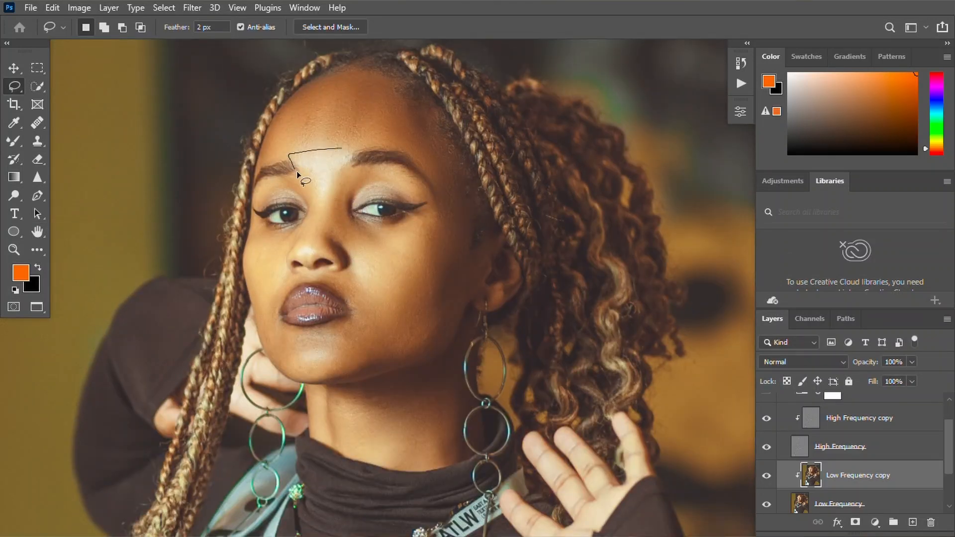
right_click(317, 181)
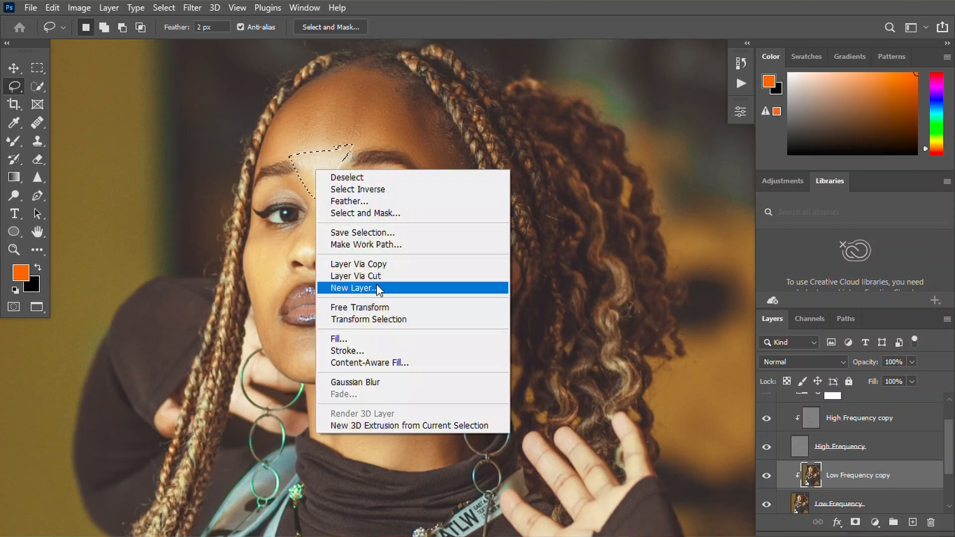
left_click(419, 381)
key("ctrl+d")
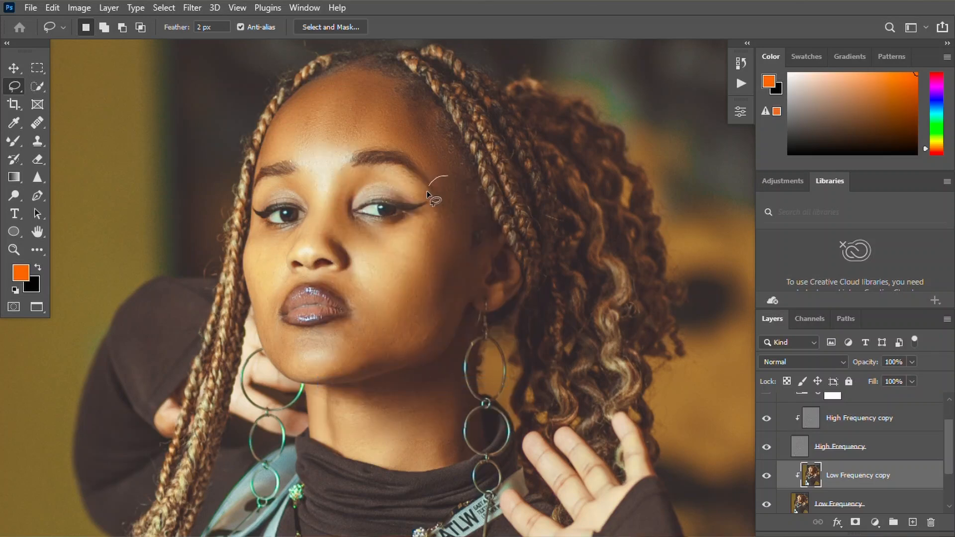
Lasso the cheek beside the visible ear, from under the eye to the jaw, reapply the last Gaussian Blur and deselect.
mouse_move(332, 241)
left_mouse_down()
mouse_move(350, 263)
mouse_move(326, 280)
mouse_move(350, 326)
mouse_move(344, 371)
mouse_move(364, 379)
mouse_move(423, 363)
left_mouse_up()
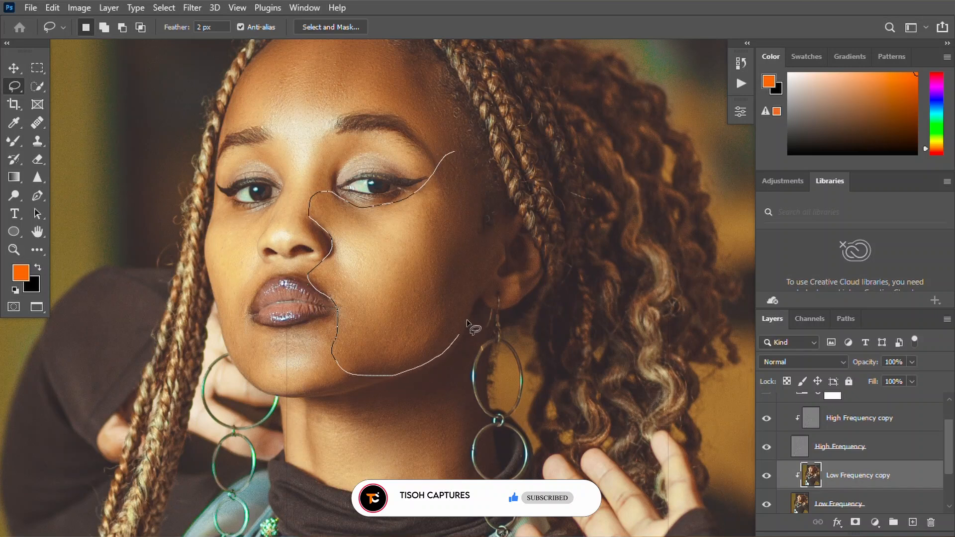
mouse_move(467, 324)
left_mouse_down()
mouse_move(483, 257)
mouse_move(488, 165)
mouse_move(454, 151)
left_mouse_up()
right_click(426, 240)
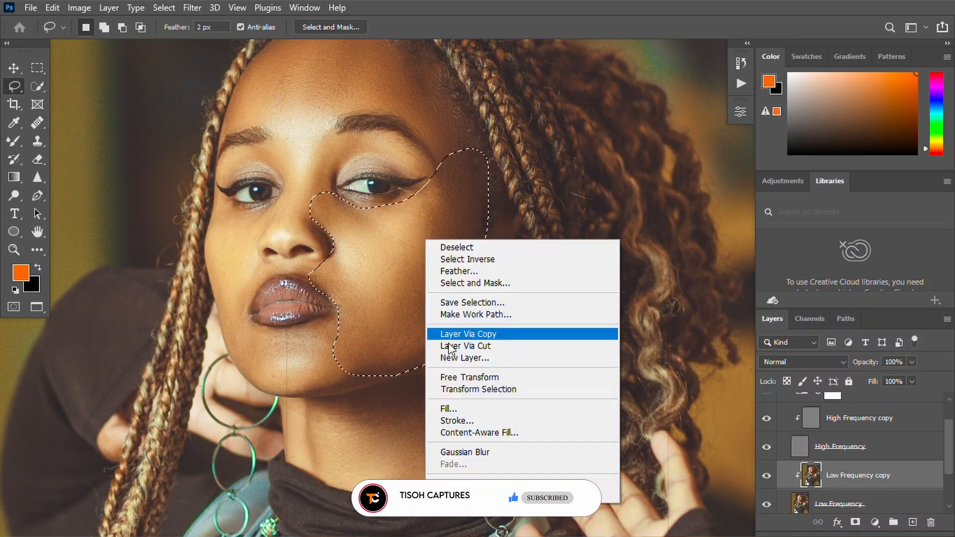
left_click(465, 453)
key("ctrl+d")
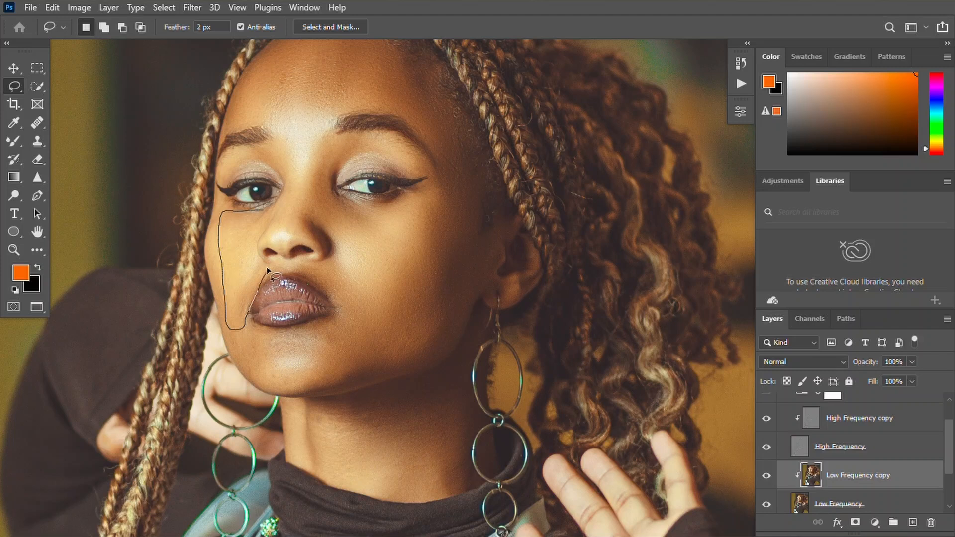
Lasso the narrower cheek opposite the visible ear, reapply the last Gaussian Blur and deselect.
left_click_drag(269, 218, 269, 219)
right_click(240, 227)
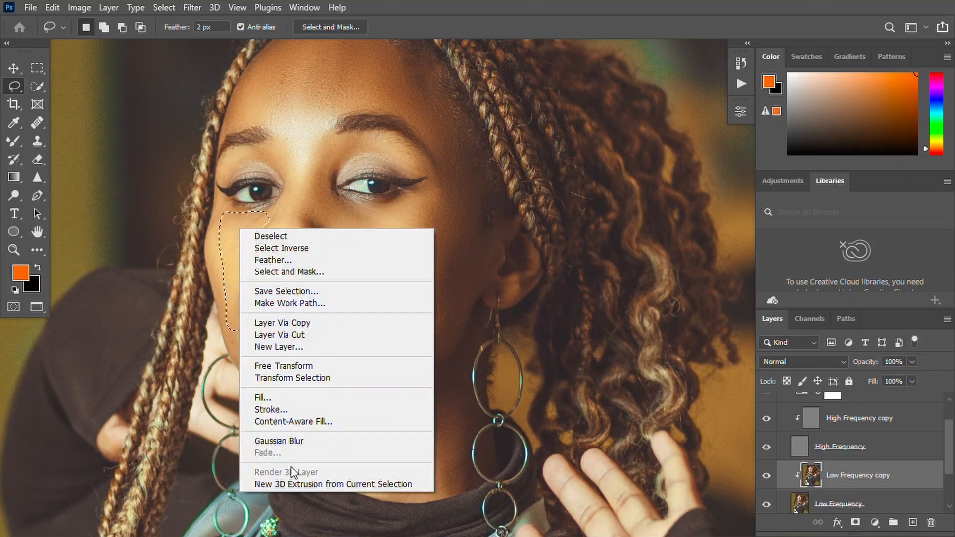
left_click(288, 435)
scroll(288, 435, "down", 2)
key("ctrl+d")
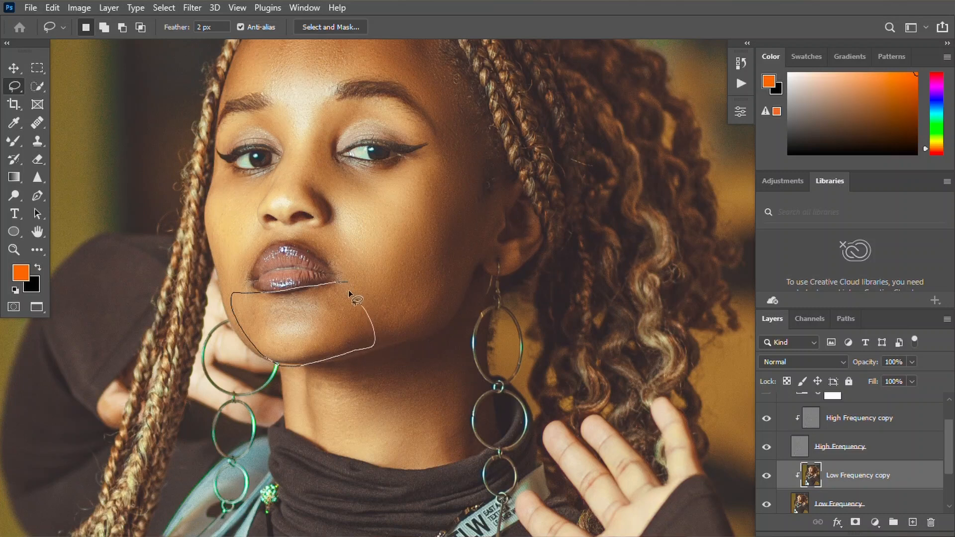
Lasso the chin below the lips and reapply the last Gaussian Blur to it.
left_click_drag(348, 290, 348, 283)
right_click(326, 329)
left_click(399, 273)
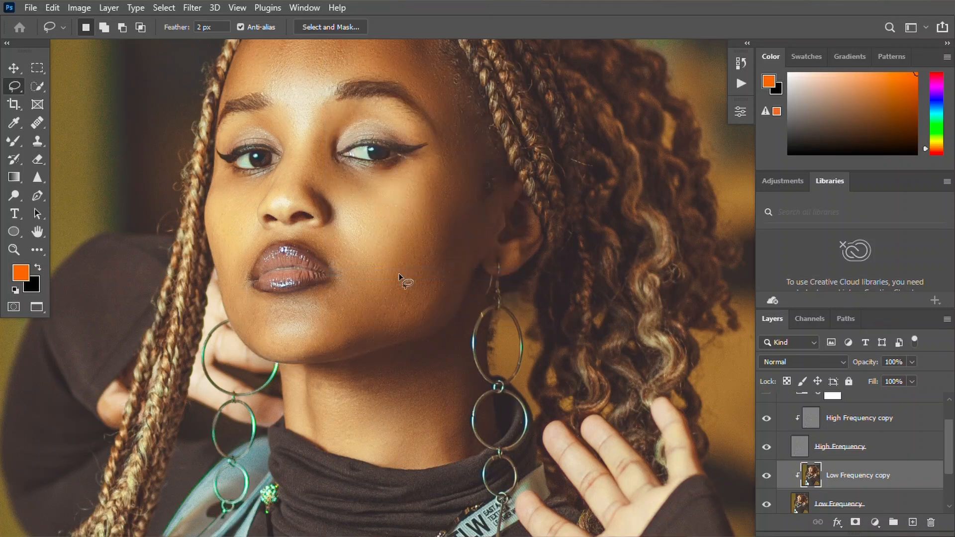
Lasso the neck between the jawline and the collar, reapply the last Gaussian Blur and deselect.
scroll(399, 273, "down", 5)
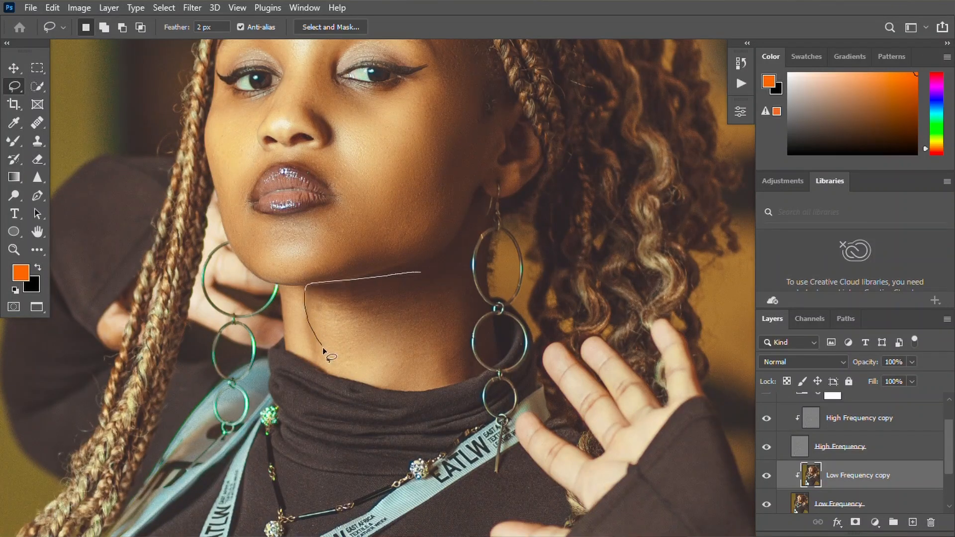
left_click_drag(431, 264, 425, 267)
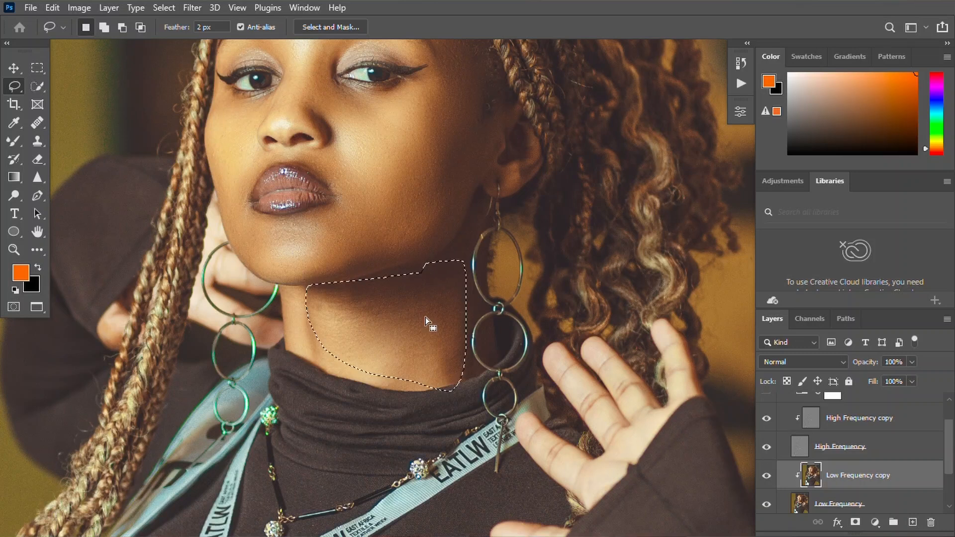
right_click(426, 318)
left_click(470, 264)
key("ctrl+d")
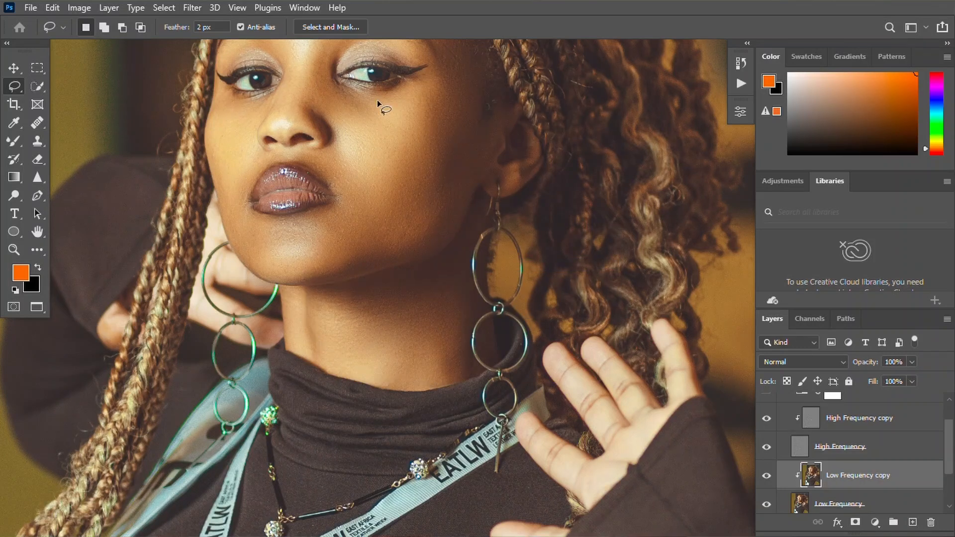
Lasso the upper eyelid on the visible-ear side of the face, reapply the last Gaussian Blur and deselect.
scroll(368, 89, "up", 5)
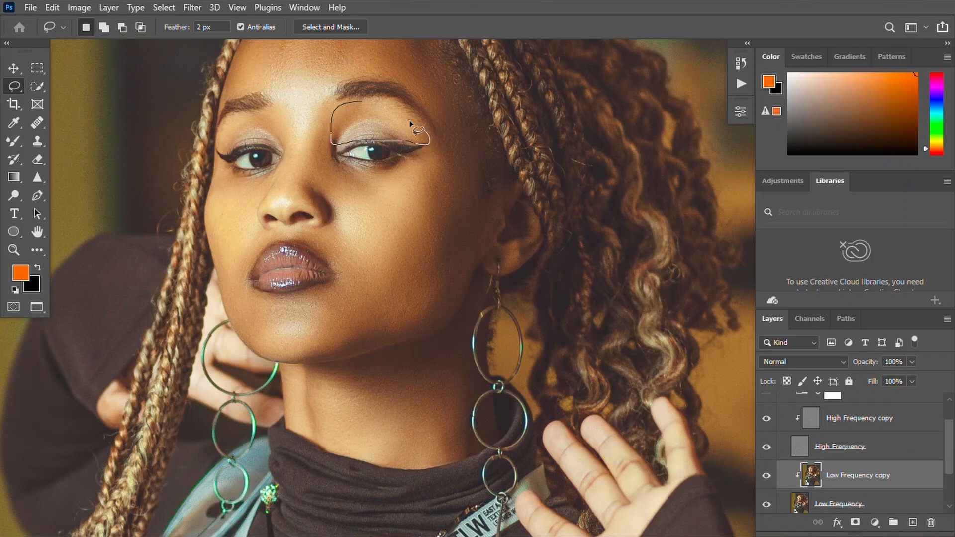
left_click_drag(410, 123, 362, 103)
right_click(372, 124)
left_click(396, 337)
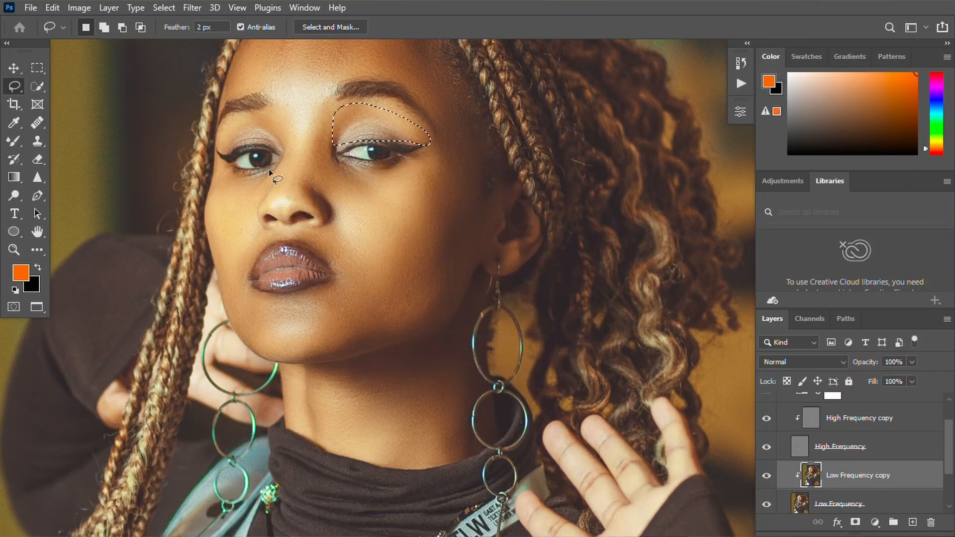
key("ctrl+d")
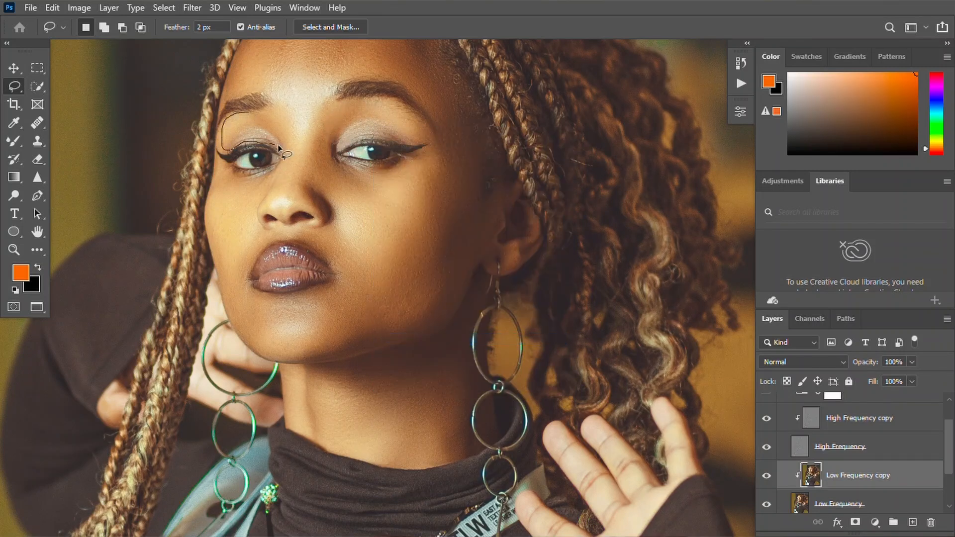
Outline the other upper eyelid with the Lasso, blur it with the last Gaussian Blur settings and deselect.
left_click_drag(252, 112, 223, 115)
right_click(223, 115)
left_click(263, 343)
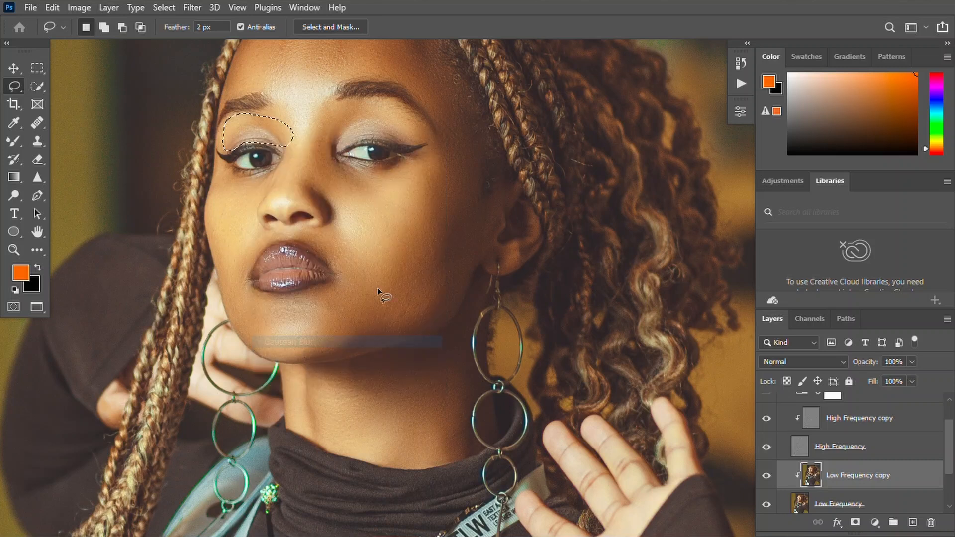
key("ctrl+d")
Outline the neck again, from under the jaw down to the turtleneck, and blur it once more with the last Gaussian Blur.
scroll(377, 286, "down", 5)
scroll(397, 350, "up", 6)
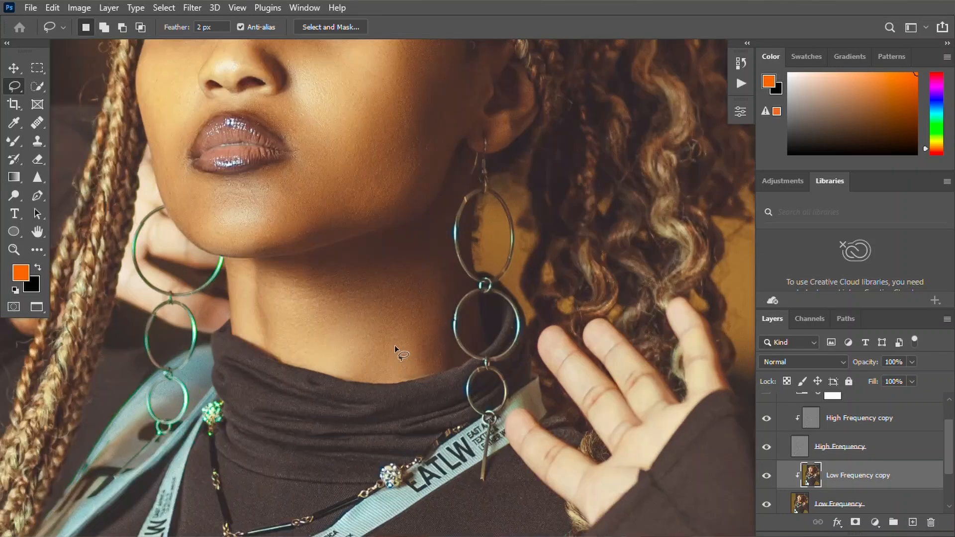
mouse_move(414, 217)
left_mouse_down()
mouse_move(391, 219)
mouse_move(321, 244)
left_mouse_up()
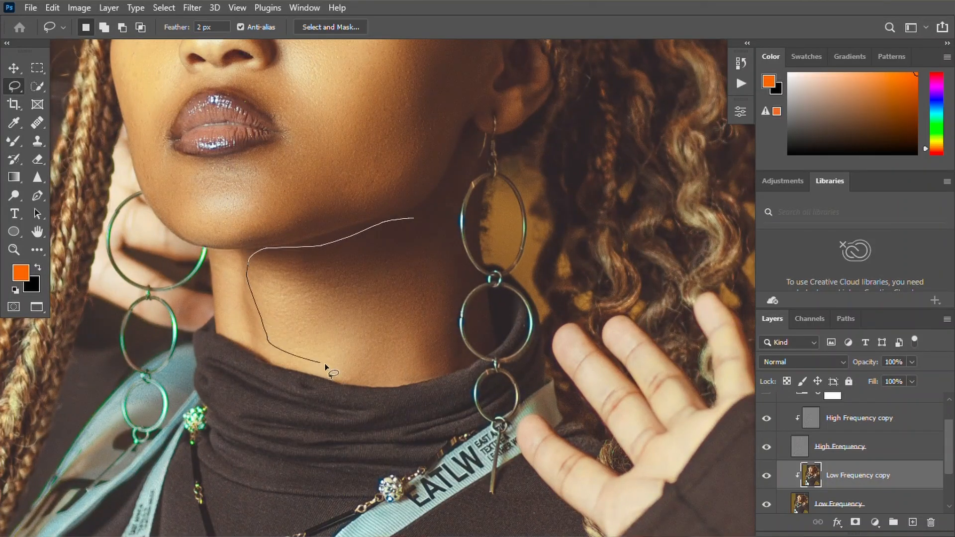
left_click_drag(460, 259, 449, 196)
right_click(378, 290)
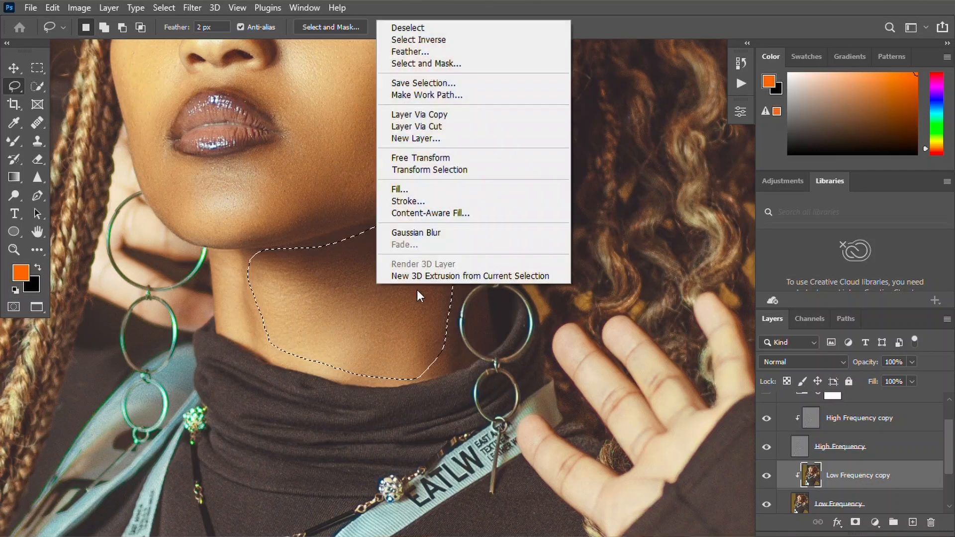
left_click(401, 233)
scroll(373, 254, "down", 5)
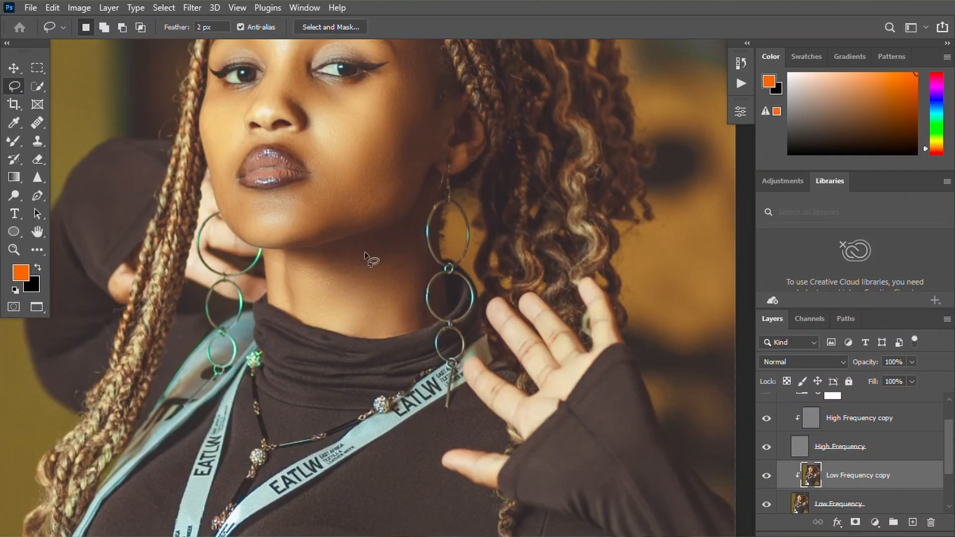
Review the full portrait and the layers inside the Advance FS_PM group, then leave that group collapsed.
scroll(797, 423, "up", 1)
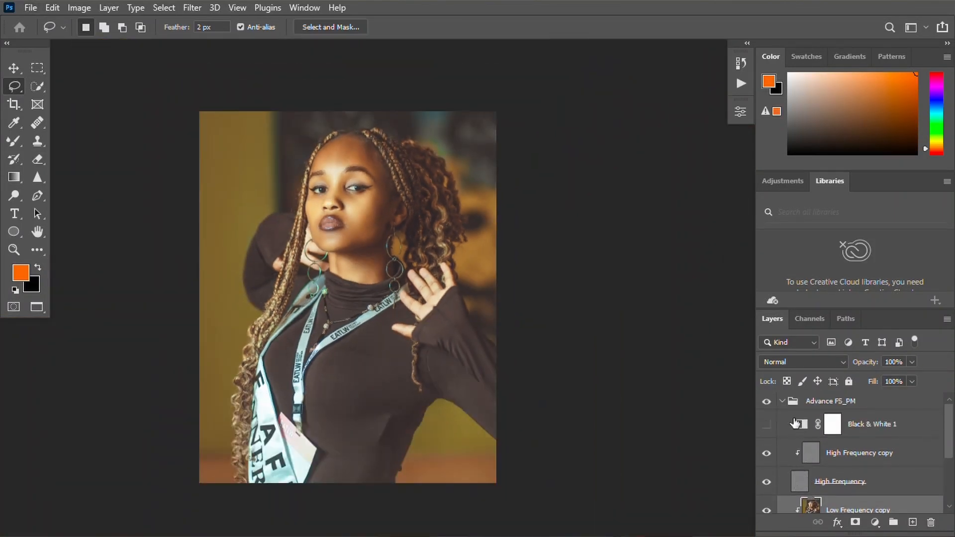
left_click(781, 401)
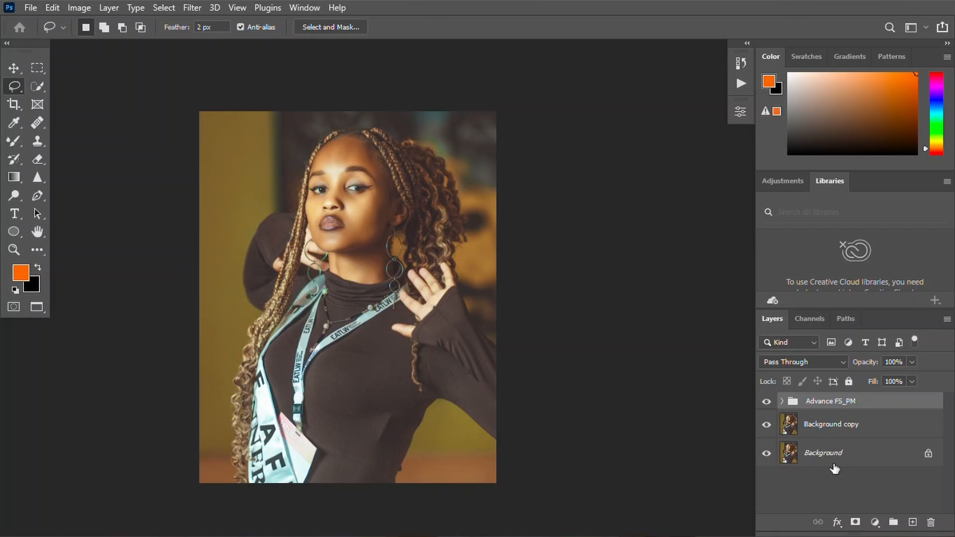
left_click(781, 402)
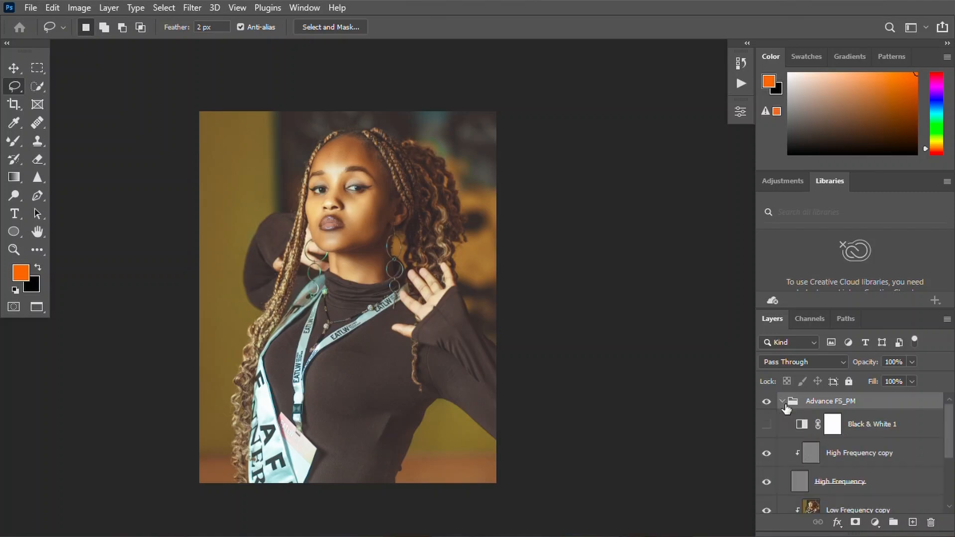
scroll(804, 480, "down", 2)
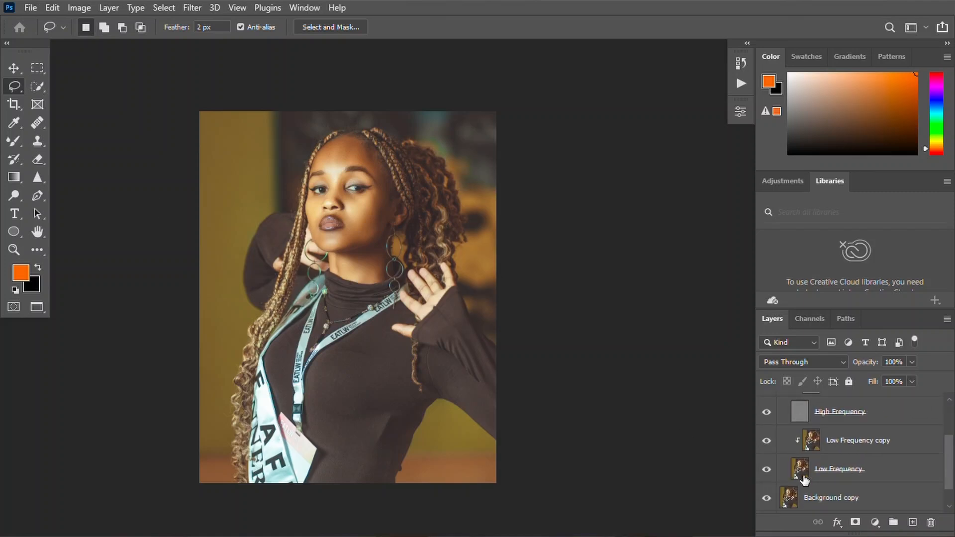
scroll(805, 479, "up", 2)
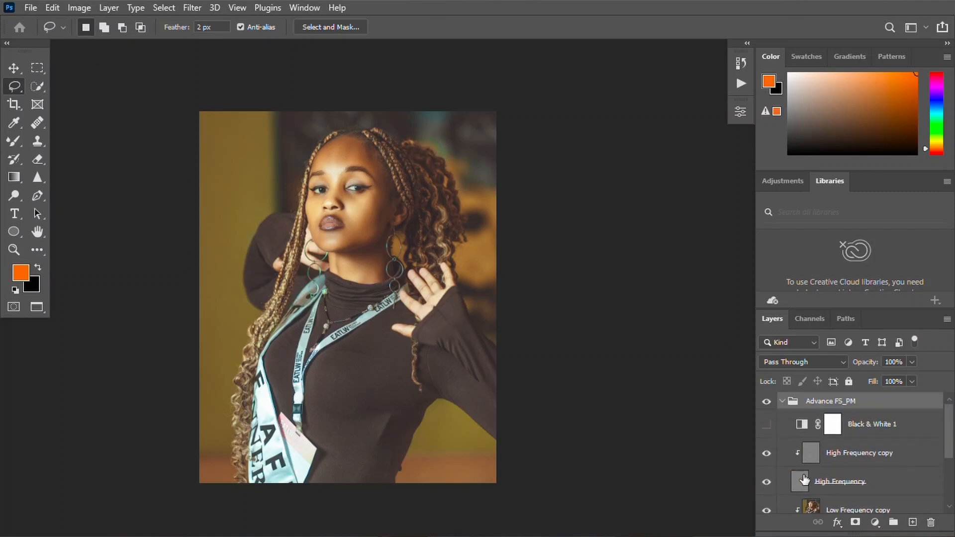
left_click(782, 402)
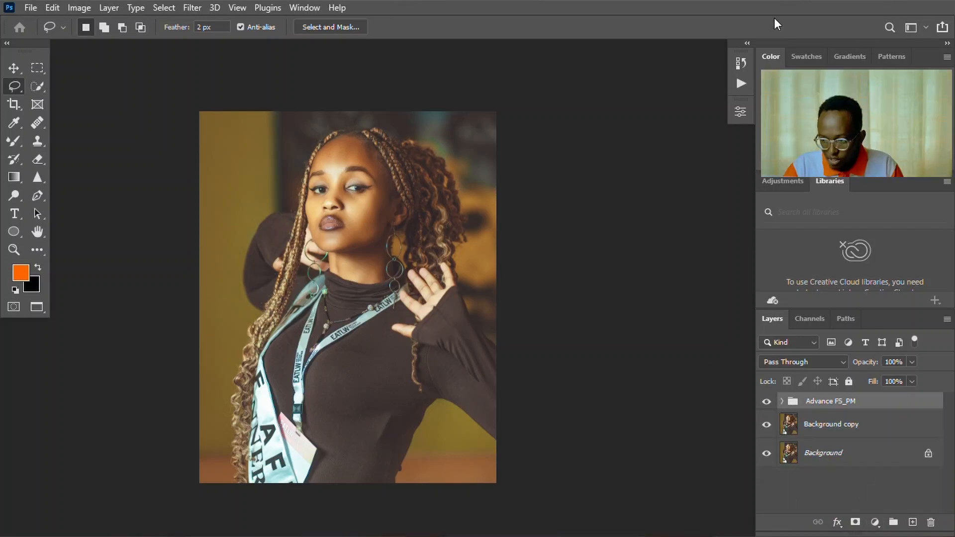
Run the Eyes N Teeth Whitening action from the Tisoh Actions set and expand the resulting layer group.
left_click_drag(740, 84, 745, 130)
left_click(741, 121)
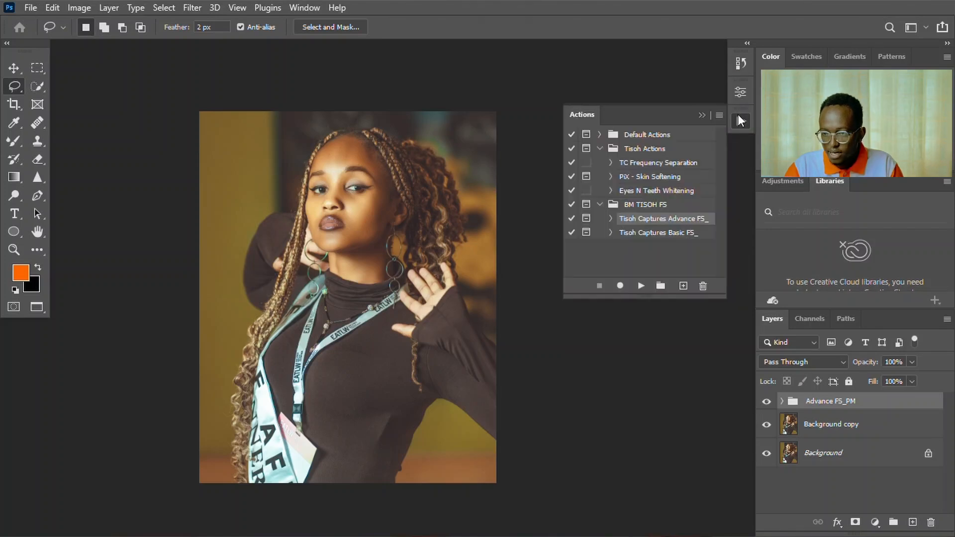
left_click(627, 191)
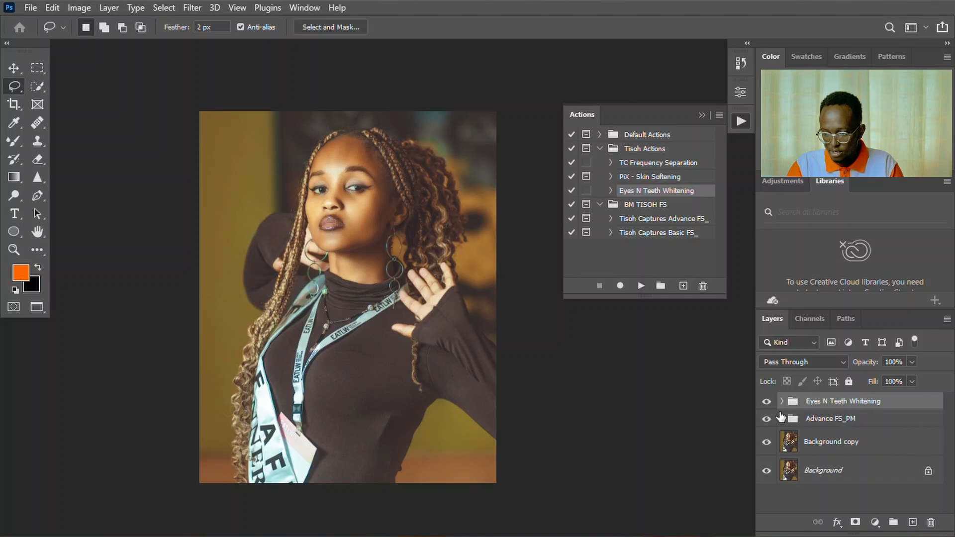
left_click(783, 401)
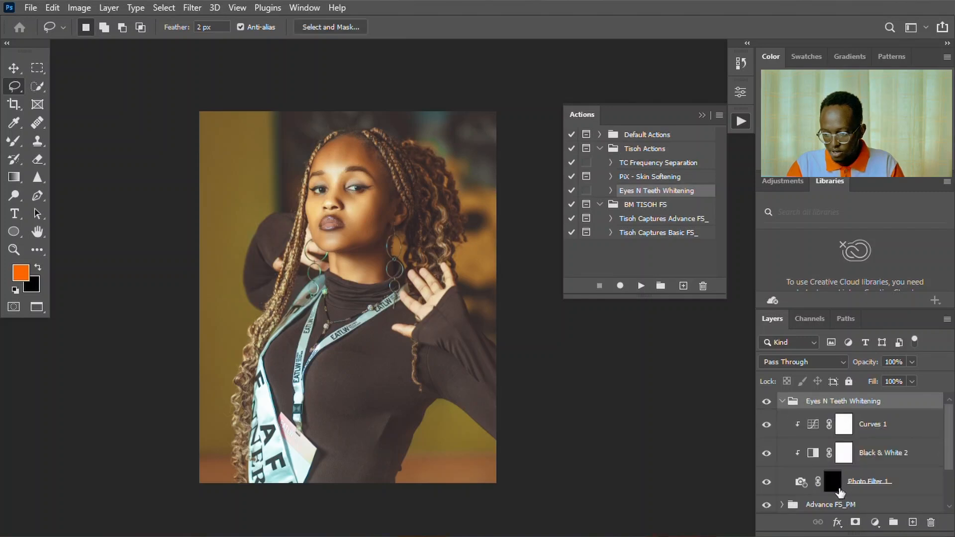
Target the Photo Filter 1 layer mask with white as the foreground color, collapse the Actions panel and switch to the Brush tool.
left_click(838, 490)
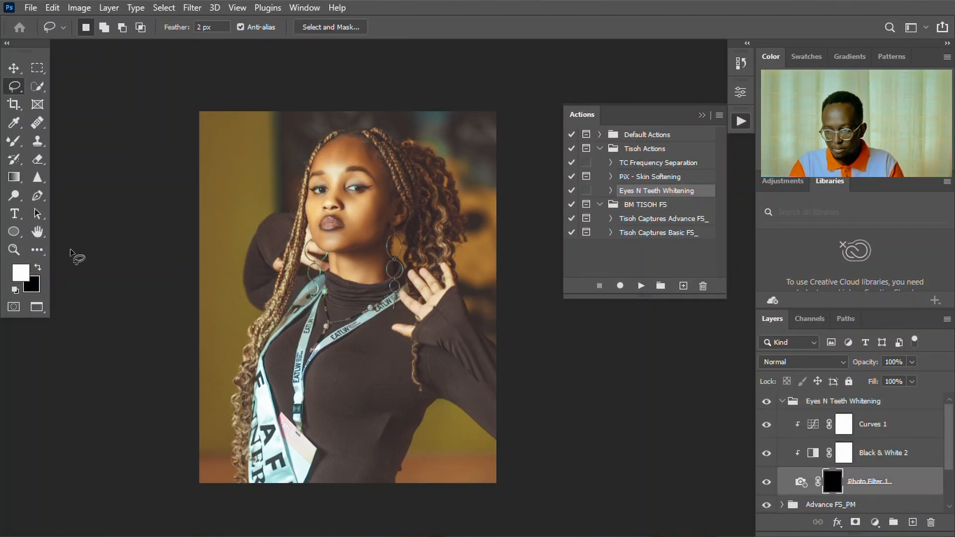
left_click(20, 273)
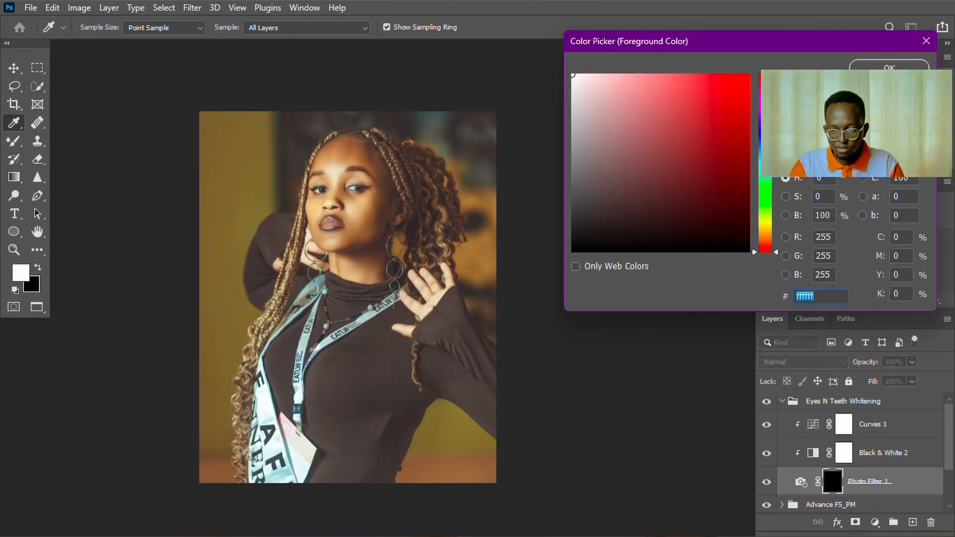
key("Escape")
scroll(343, 188, "up", 10)
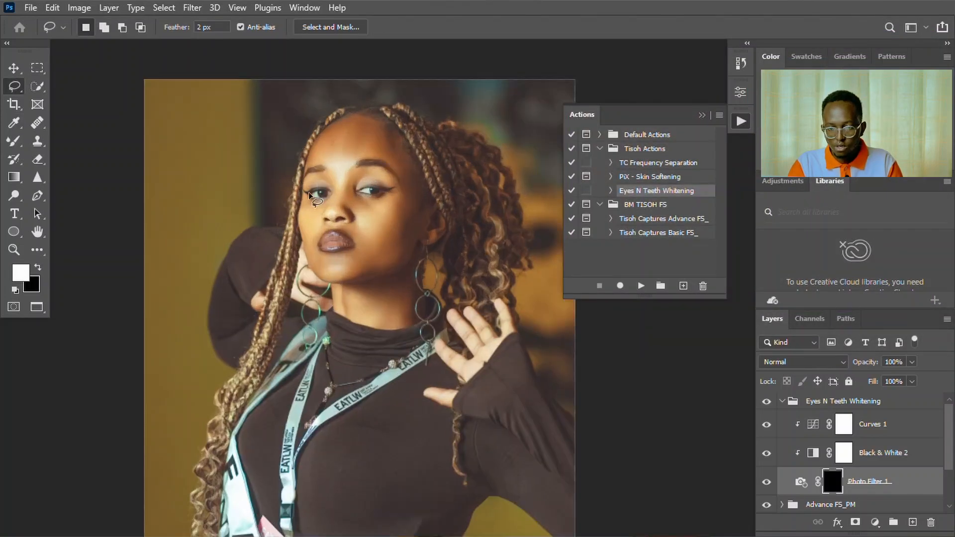
scroll(340, 190, "up", 3)
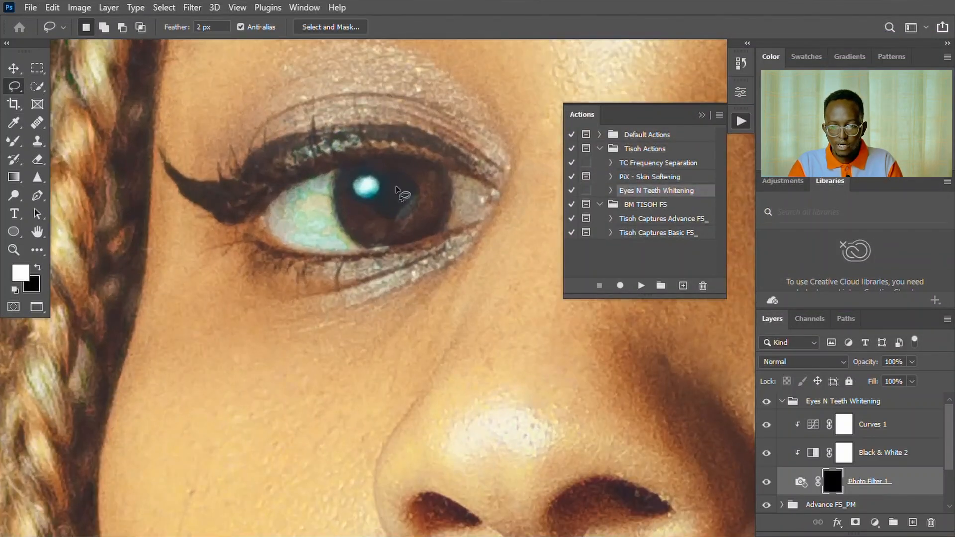
left_click(702, 116)
scroll(547, 155, "up", 2)
left_click(14, 140)
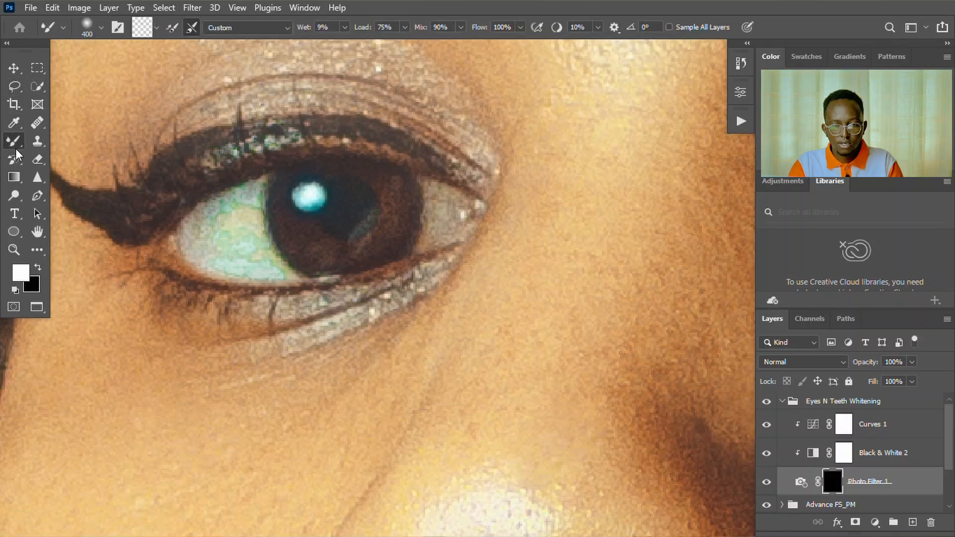
left_click(50, 141)
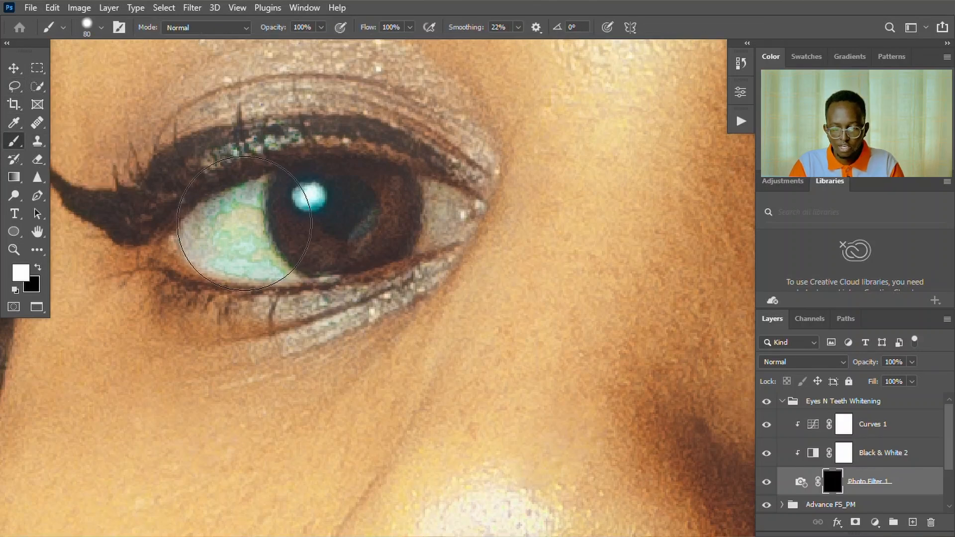
Paint white on the Photo Filter 1 mask over the eye white on both sides of the braid-side eye's iris, using a size 15 brush.
key("bracketleft")
key("bracketleft")
key("bracketleft")
key("bracketleft")
key("bracketleft")
key("bracketleft")
key("bracketleft")
key("bracketleft")
key("bracketleft")
key("bracketleft")
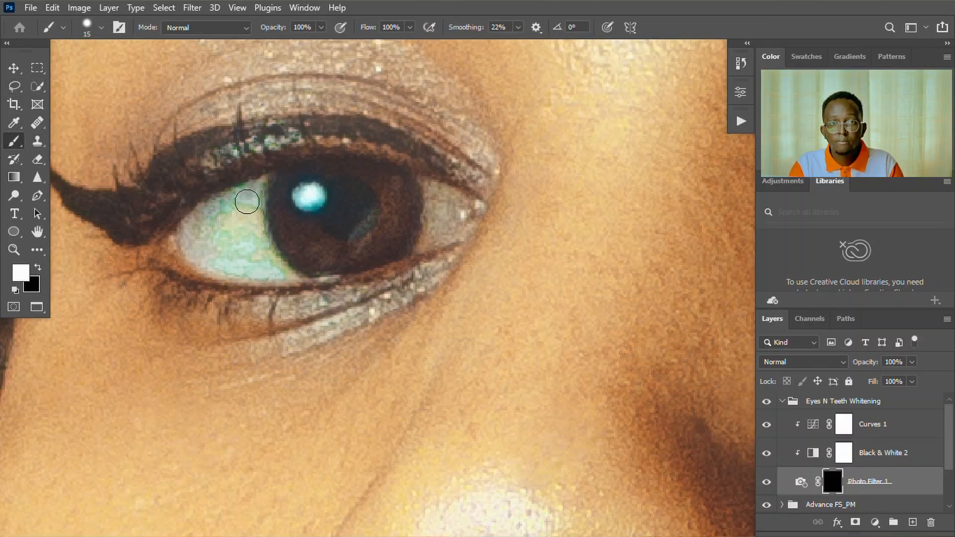
mouse_move(255, 191)
left_mouse_down()
mouse_move(256, 252)
mouse_move(274, 268)
mouse_move(234, 262)
mouse_move(187, 230)
mouse_move(236, 215)
mouse_move(222, 195)
mouse_move(193, 216)
mouse_move(197, 244)
mouse_move(236, 261)
mouse_move(208, 260)
mouse_move(296, 282)
mouse_move(243, 249)
mouse_move(255, 198)
left_mouse_up()
mouse_move(429, 189)
left_mouse_down()
mouse_move(422, 243)
mouse_move(459, 236)
mouse_move(467, 219)
mouse_move(444, 193)
mouse_move(445, 213)
left_mouse_up()
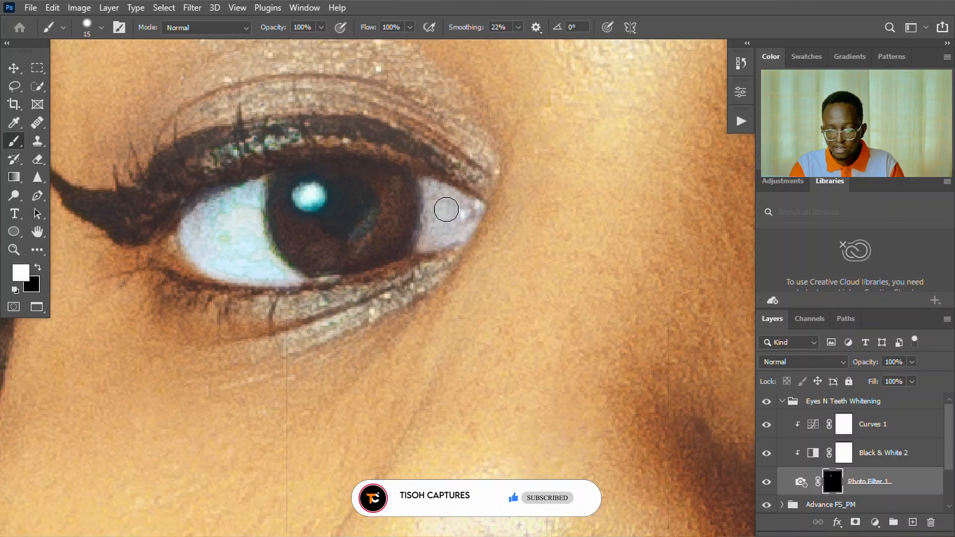
Whiten the other eye by painting the mask over the eye white on both sides of the iris with a size 25 brush.
scroll(429, 532, "down", 6)
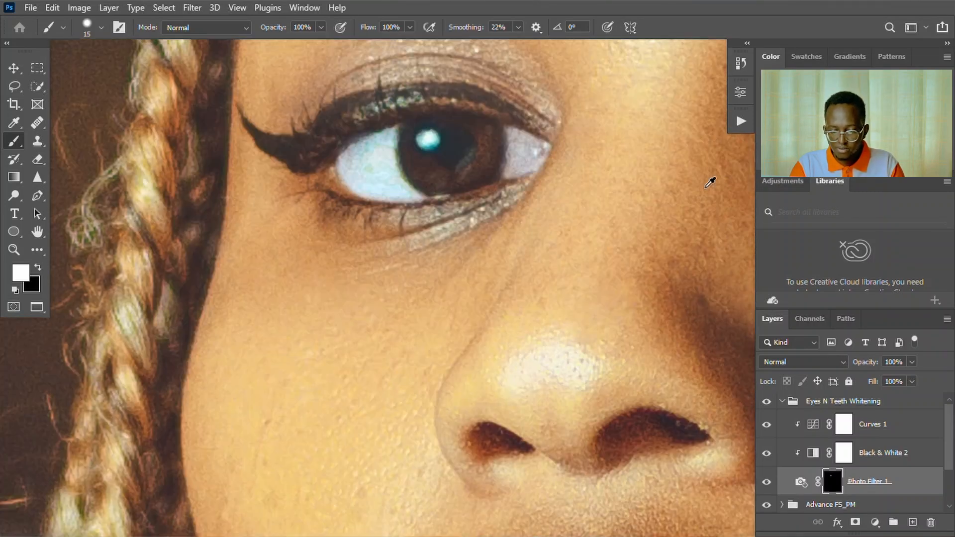
scroll(741, 171, "left", 2)
scroll(741, 171, "right", 10)
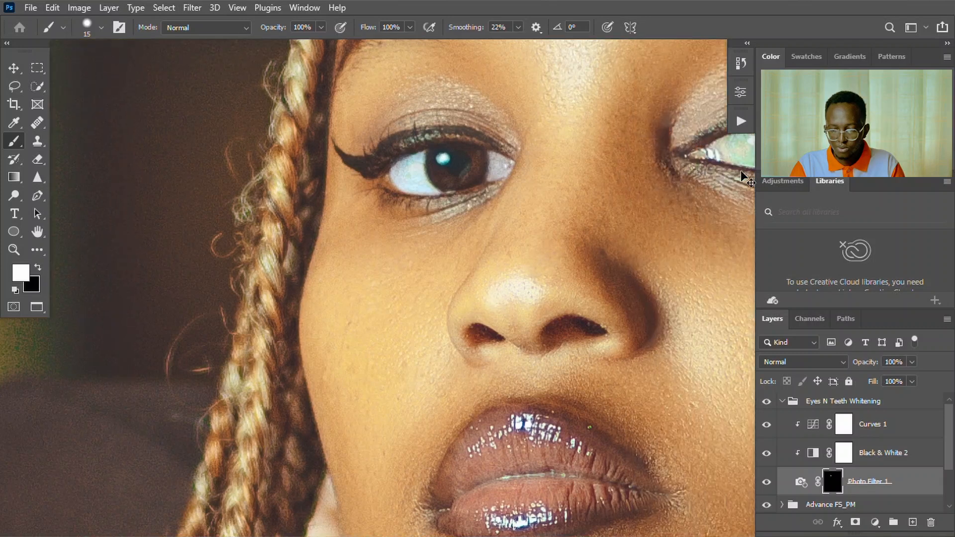
scroll(604, 130, "up", 5)
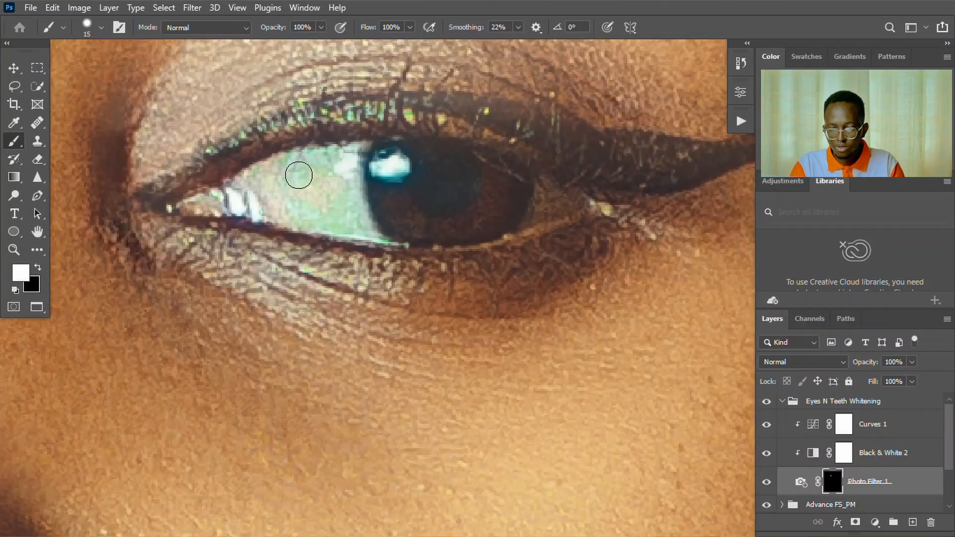
key("bracketright")
mouse_move(327, 164)
left_mouse_down()
mouse_move(346, 162)
mouse_move(333, 188)
mouse_move(346, 217)
mouse_move(257, 196)
mouse_move(310, 186)
mouse_move(294, 182)
mouse_move(274, 186)
mouse_move(339, 187)
left_mouse_up()
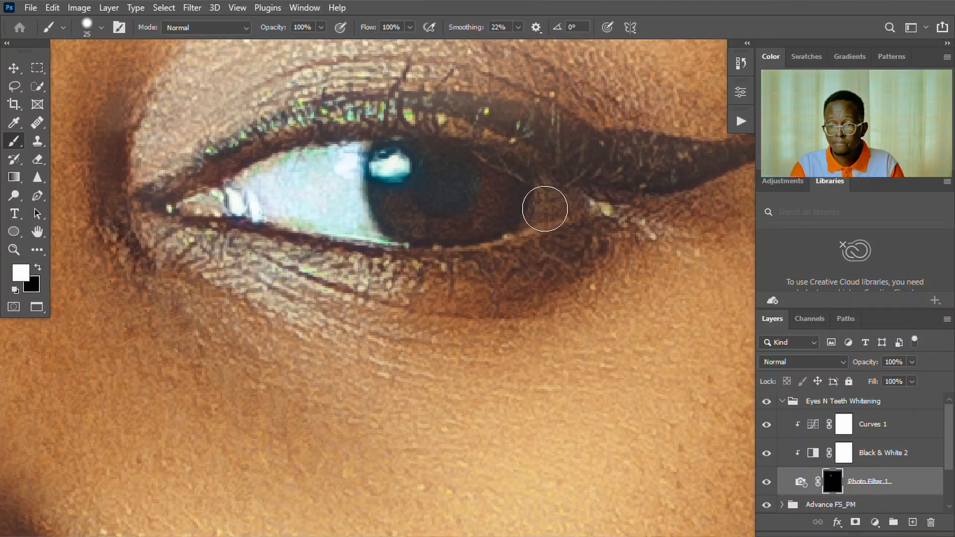
left_click_drag(545, 208, 549, 204)
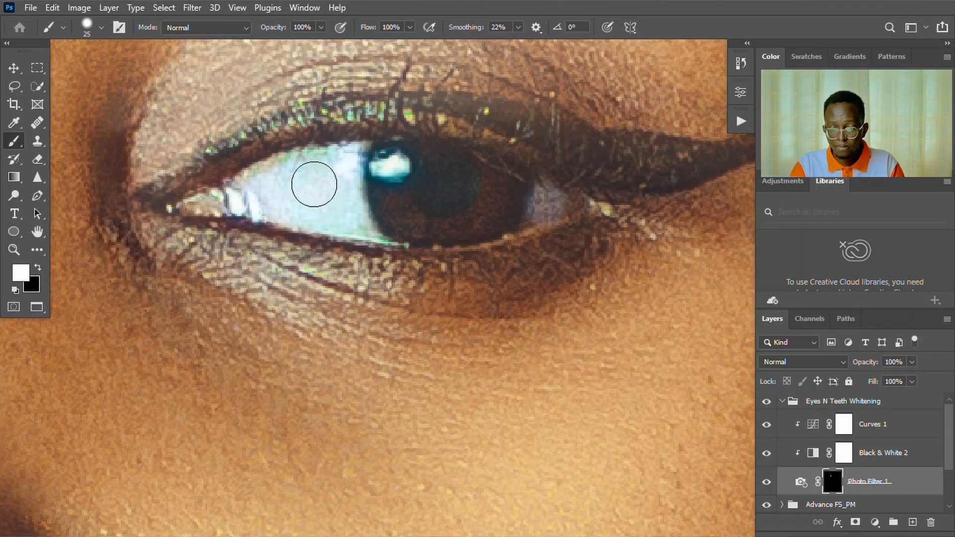
Fit the whole portrait on screen and collapse the Eyes N Teeth Whitening group.
left_click(14, 247)
right_click(214, 239)
left_click(222, 243)
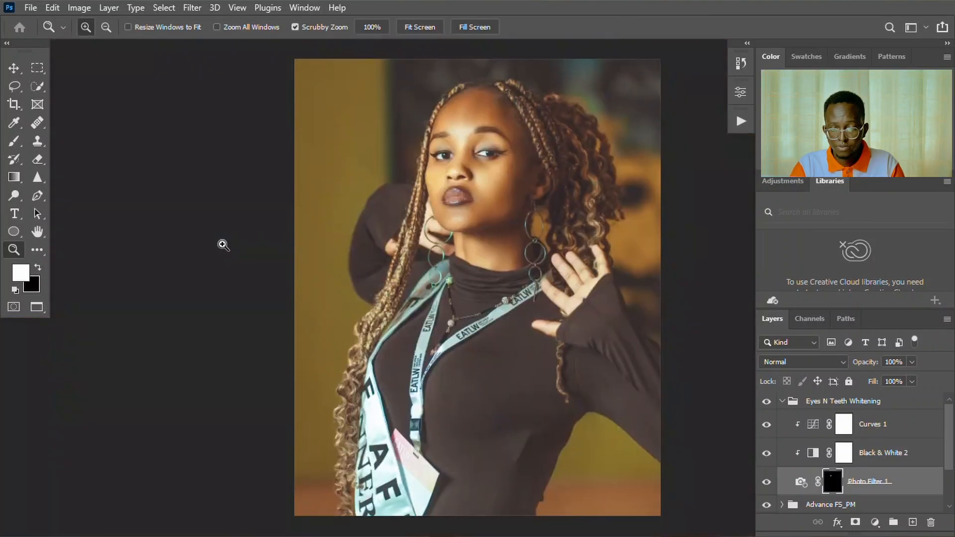
left_click(781, 401)
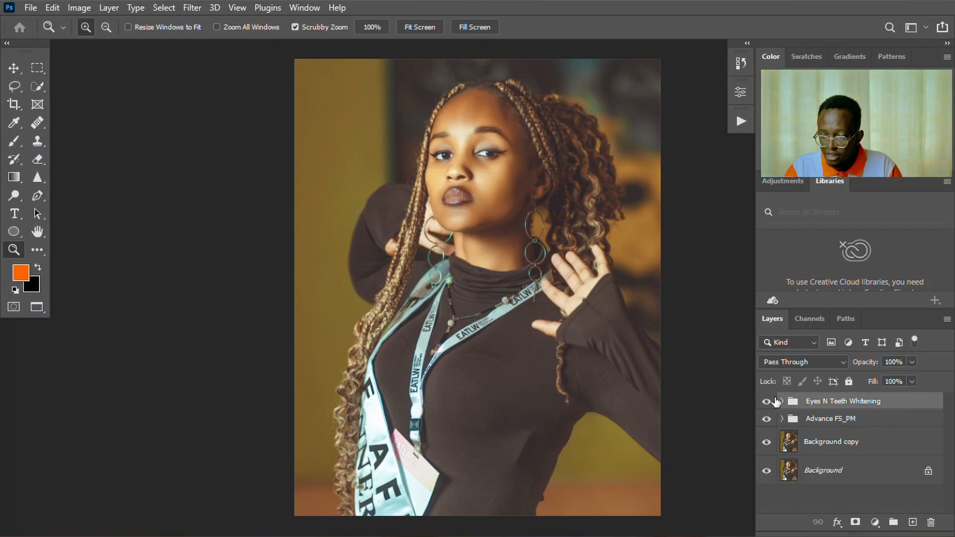